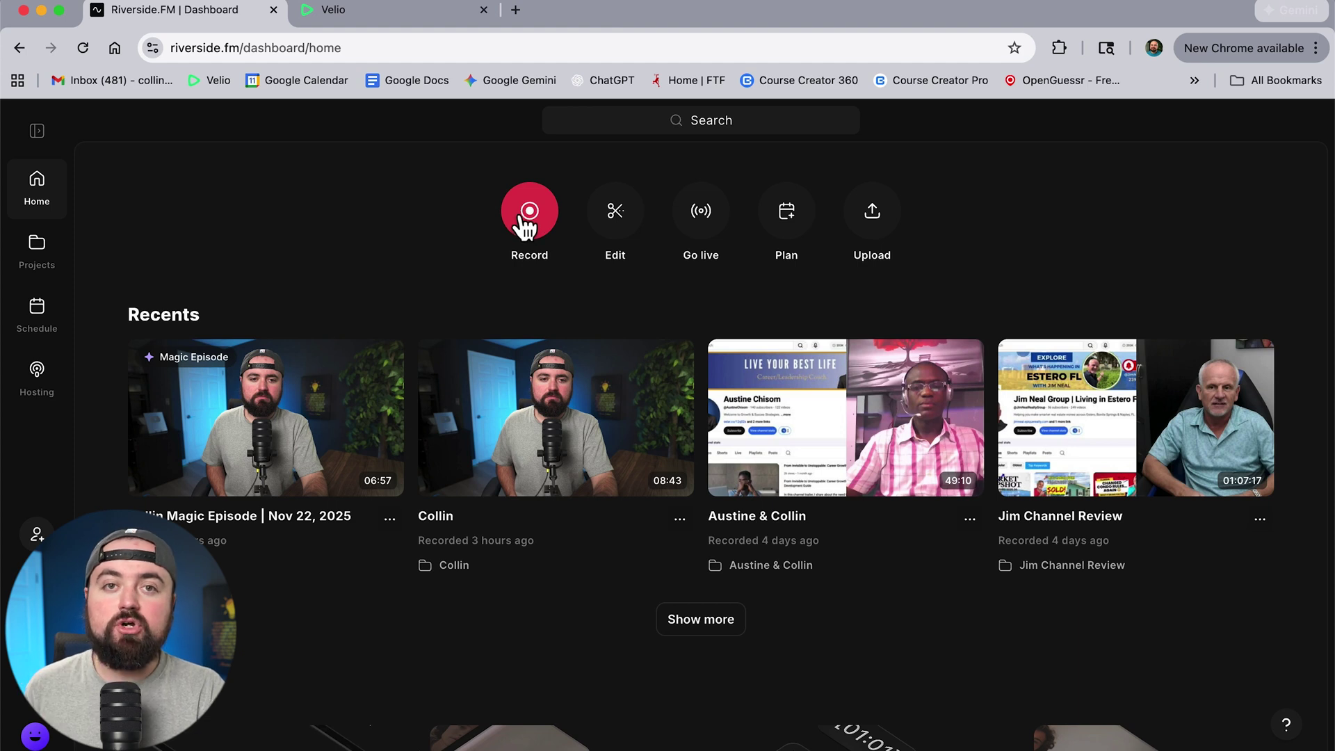
Reveal the Edit option on the 08:43 Collin recording in Recents
mouse_move(603, 416)
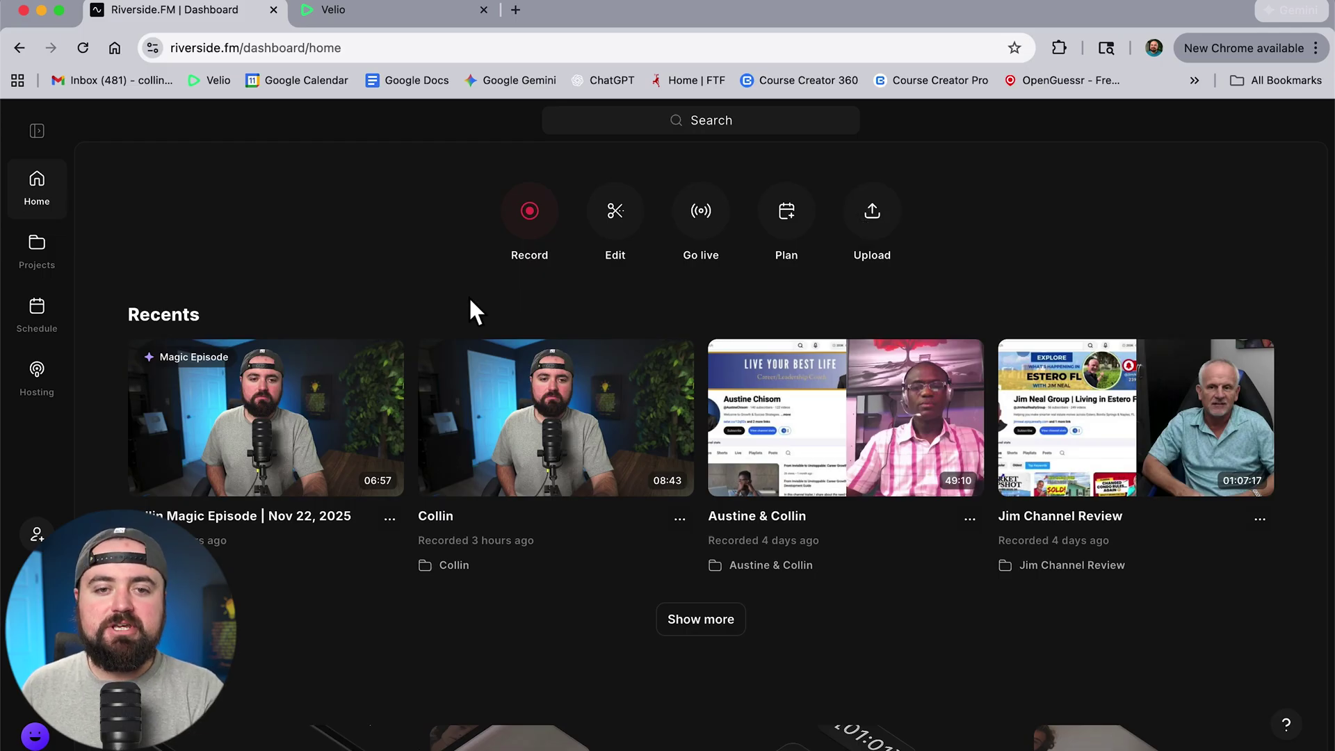
mouse_move(614, 382)
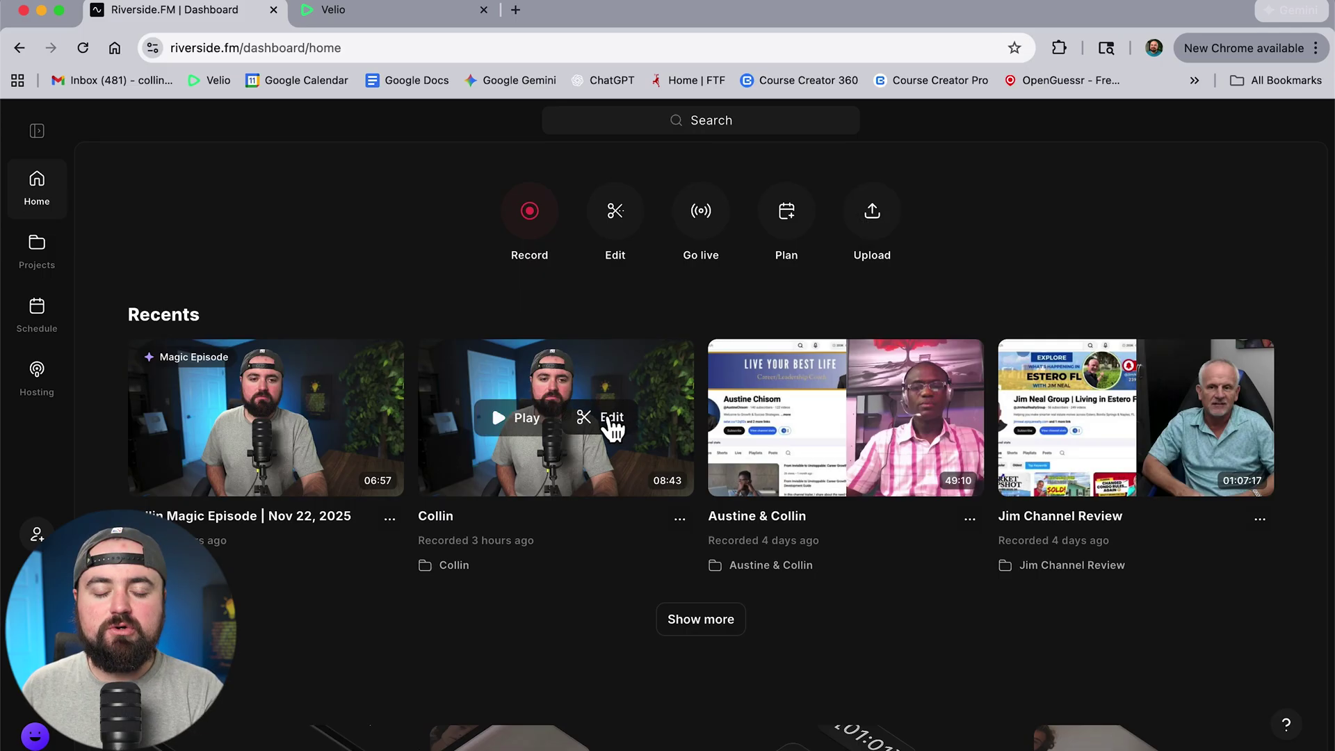
Open the Collin recording in the editor, zoom in on the timeline waveform, and show Co-Creator
left_click(606, 424)
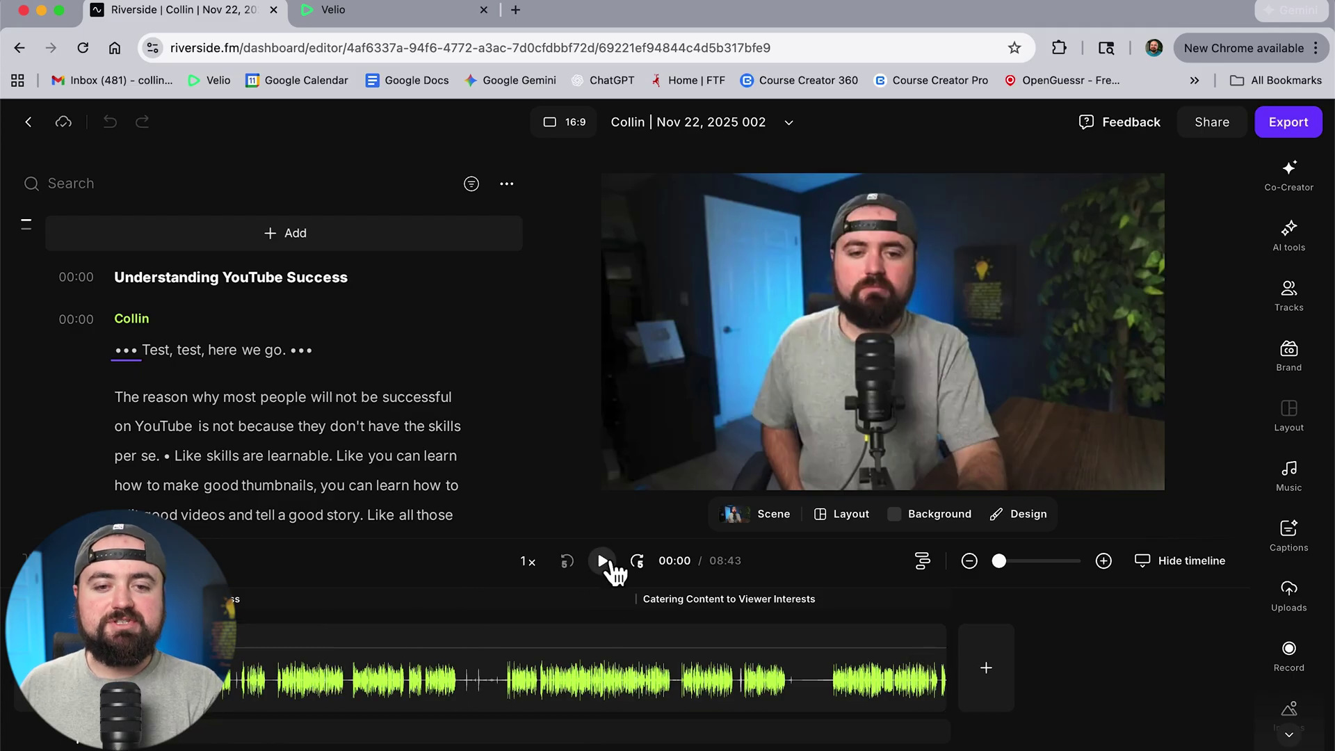
mouse_move(998, 561)
left_mouse_down()
mouse_move(1064, 564)
mouse_move(977, 573)
left_mouse_up()
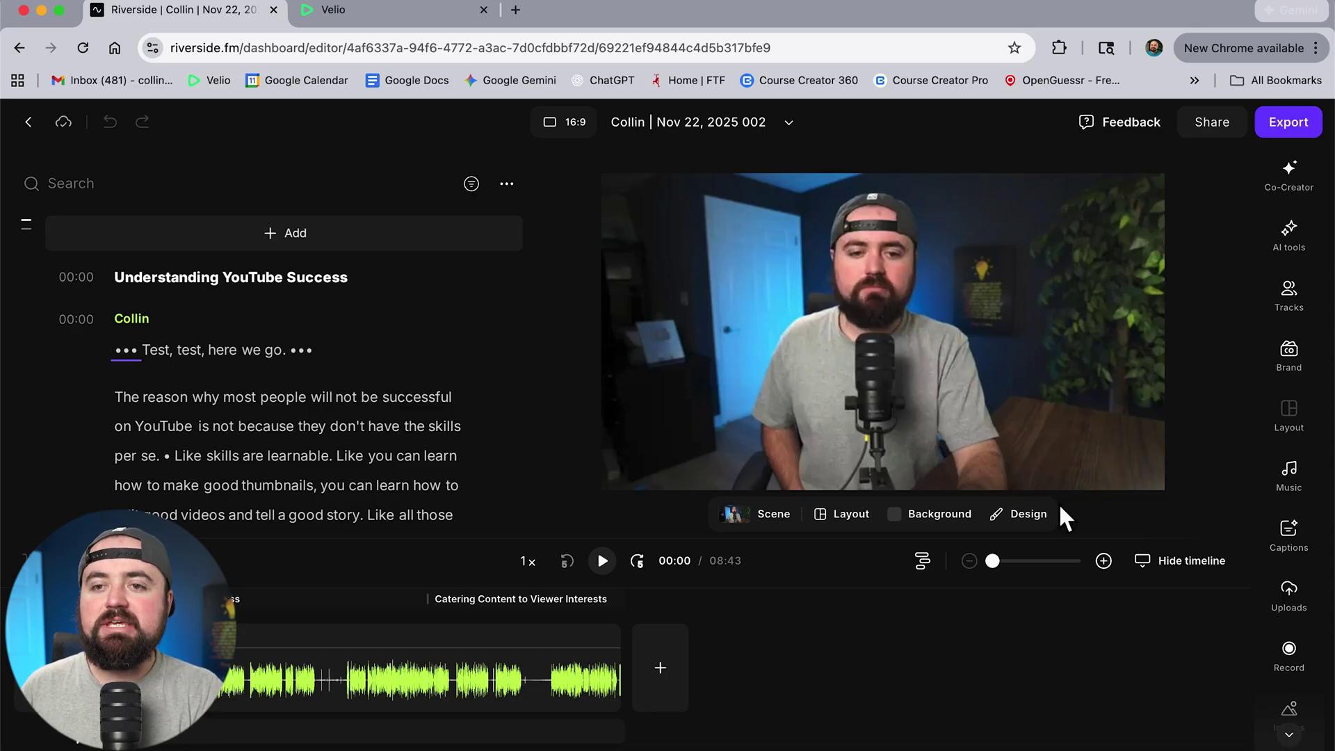
left_click(1297, 185)
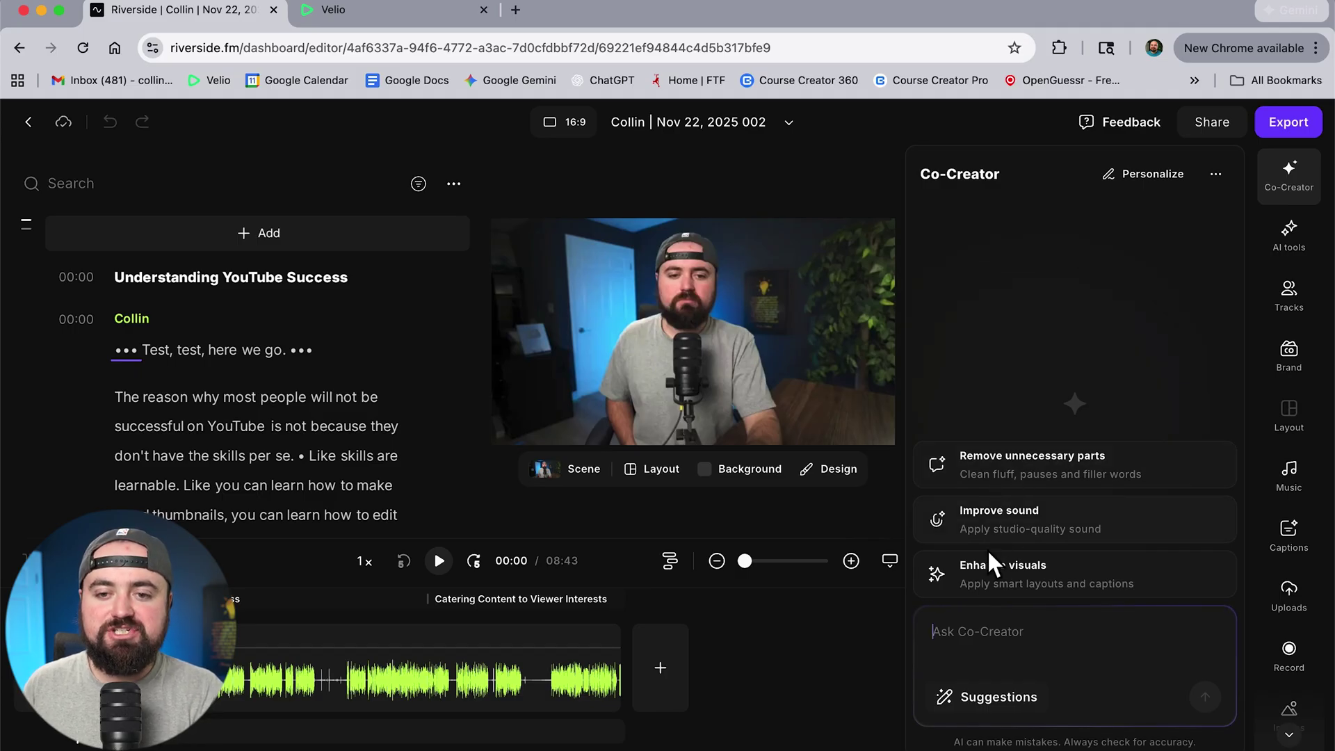
Ask Co-Creator to 'remove silences', cutting the recording from 08:43 to 06:20
left_click(989, 699)
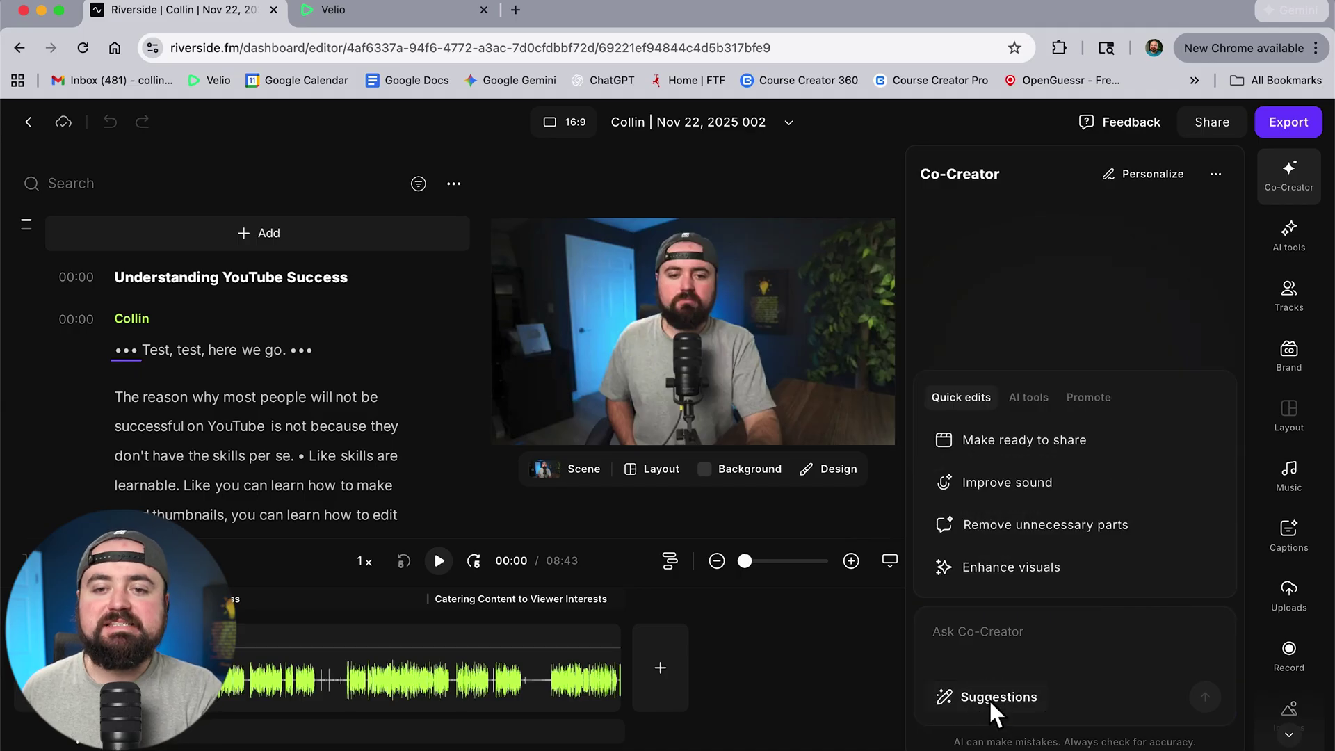
left_click(981, 695)
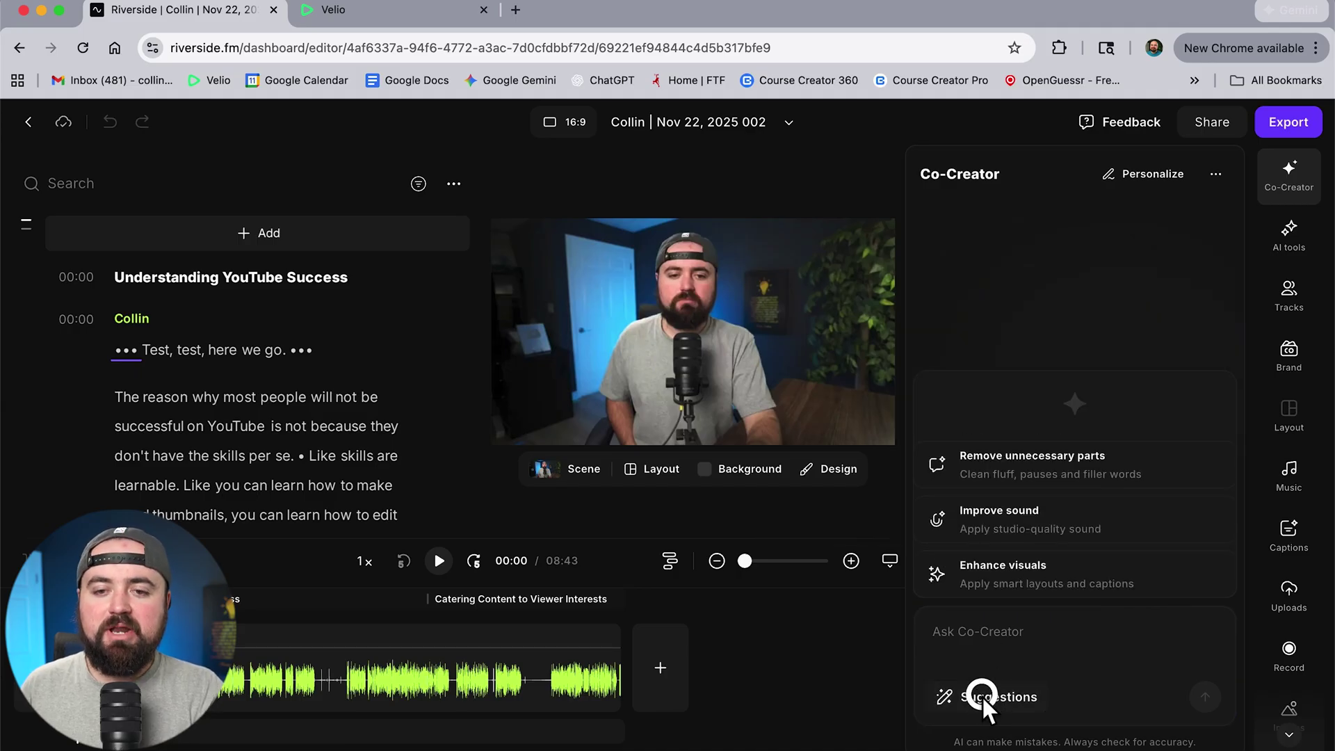
left_click(984, 628)
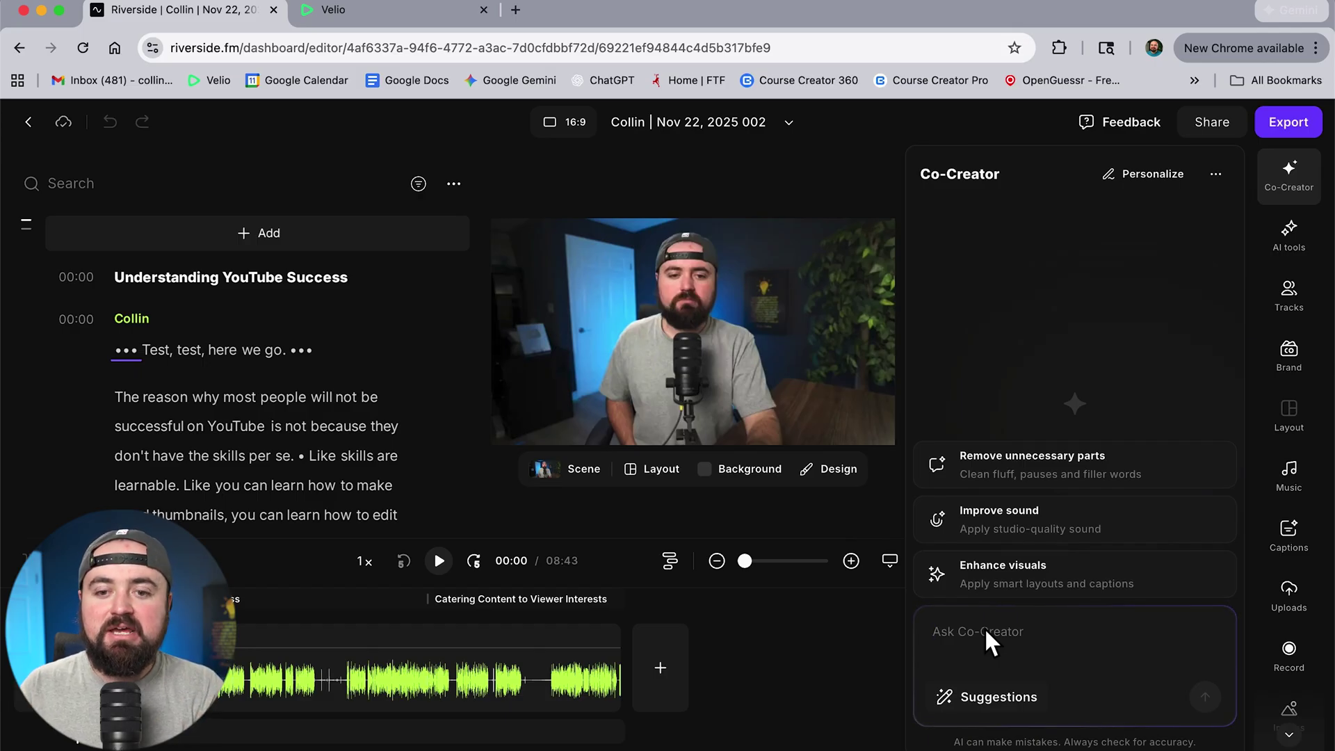
type("remove ")
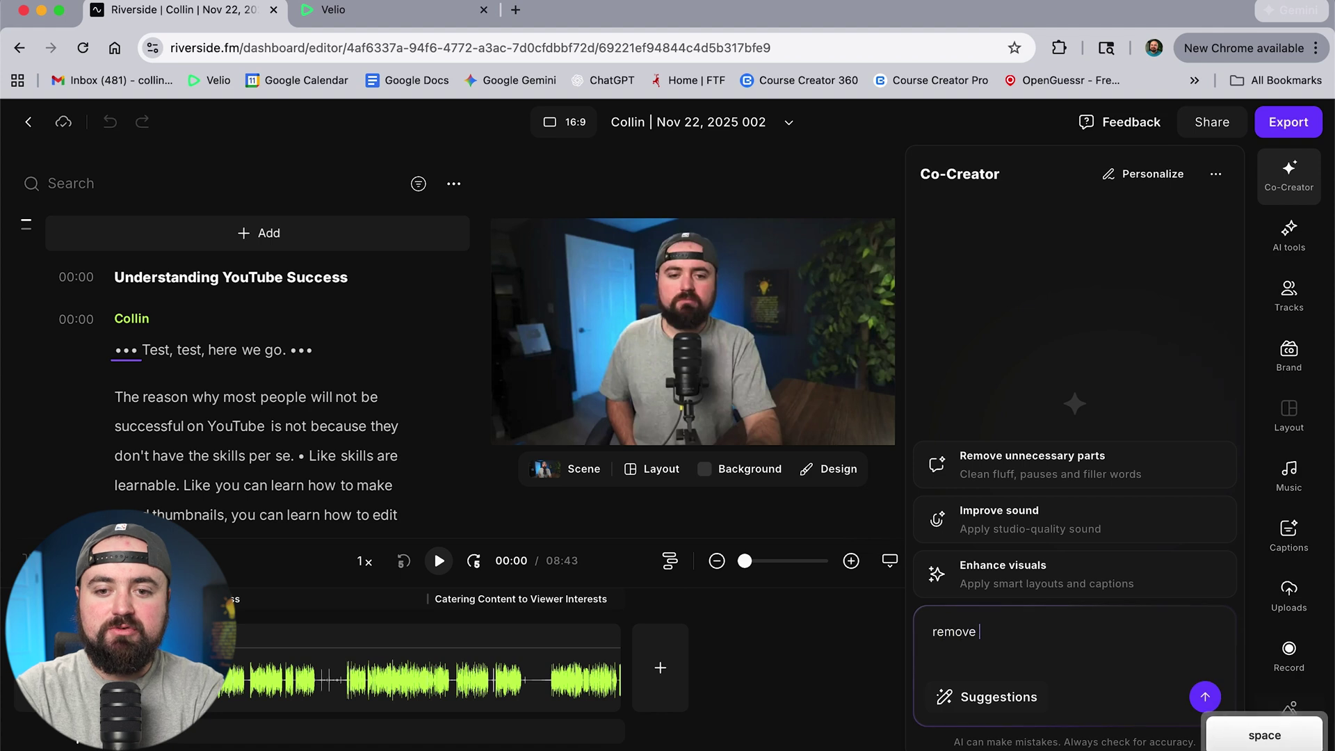
type("silences")
left_click(1205, 697)
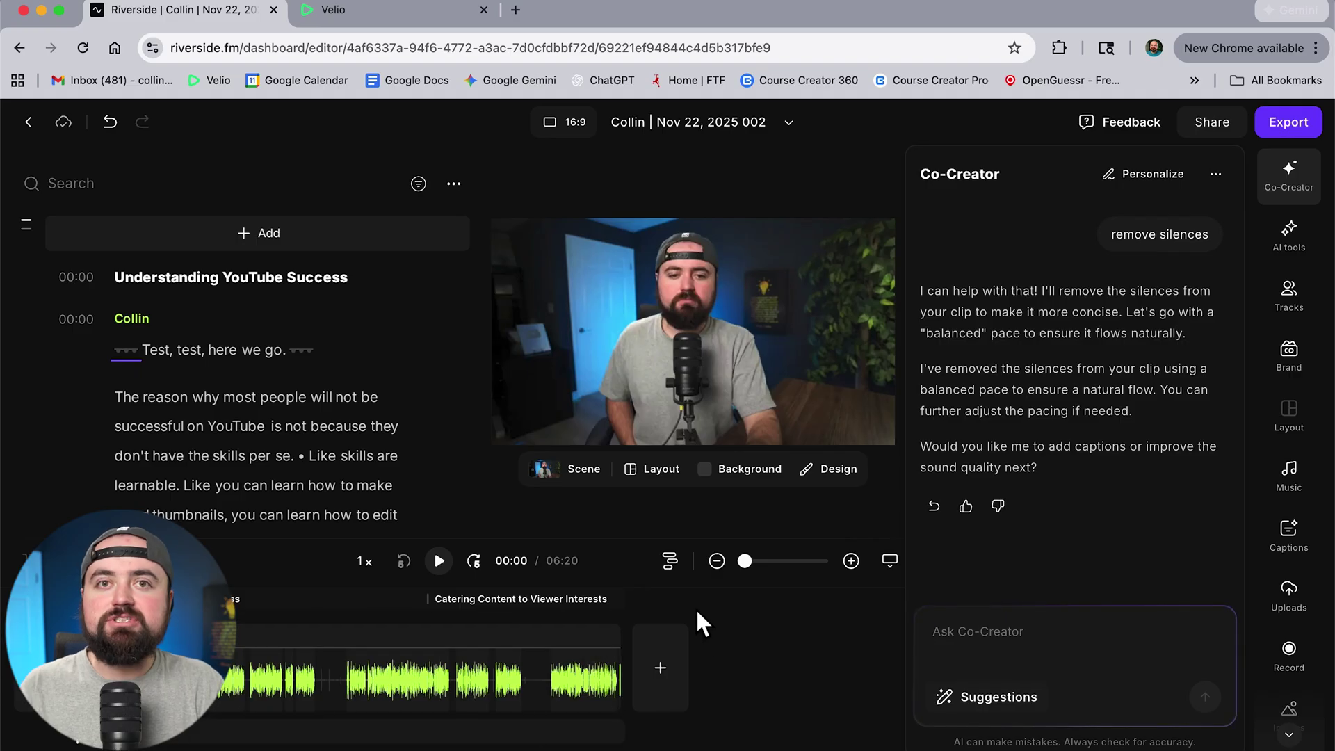
Ask Co-Creator to 'remove mistakes.', stripping filler words down to 06:17
left_click(988, 629)
type("rem")
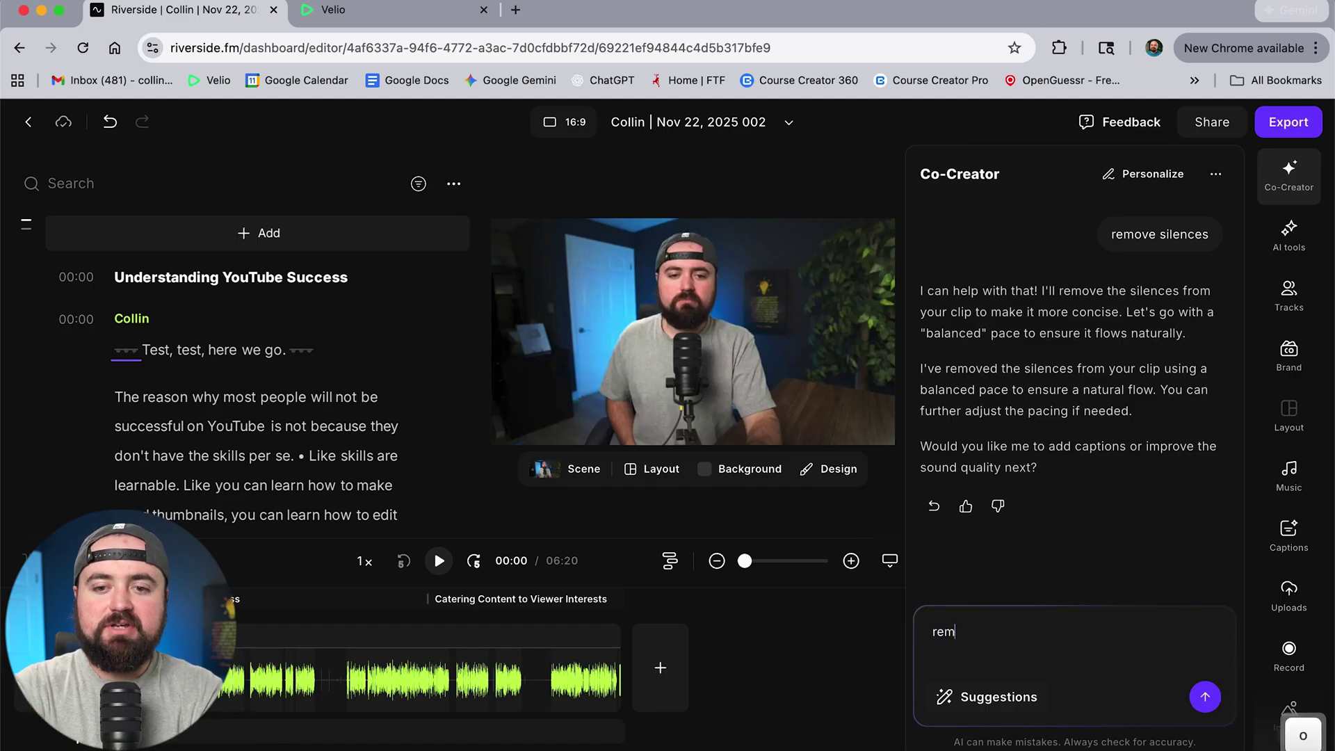
type("ove mistakes")
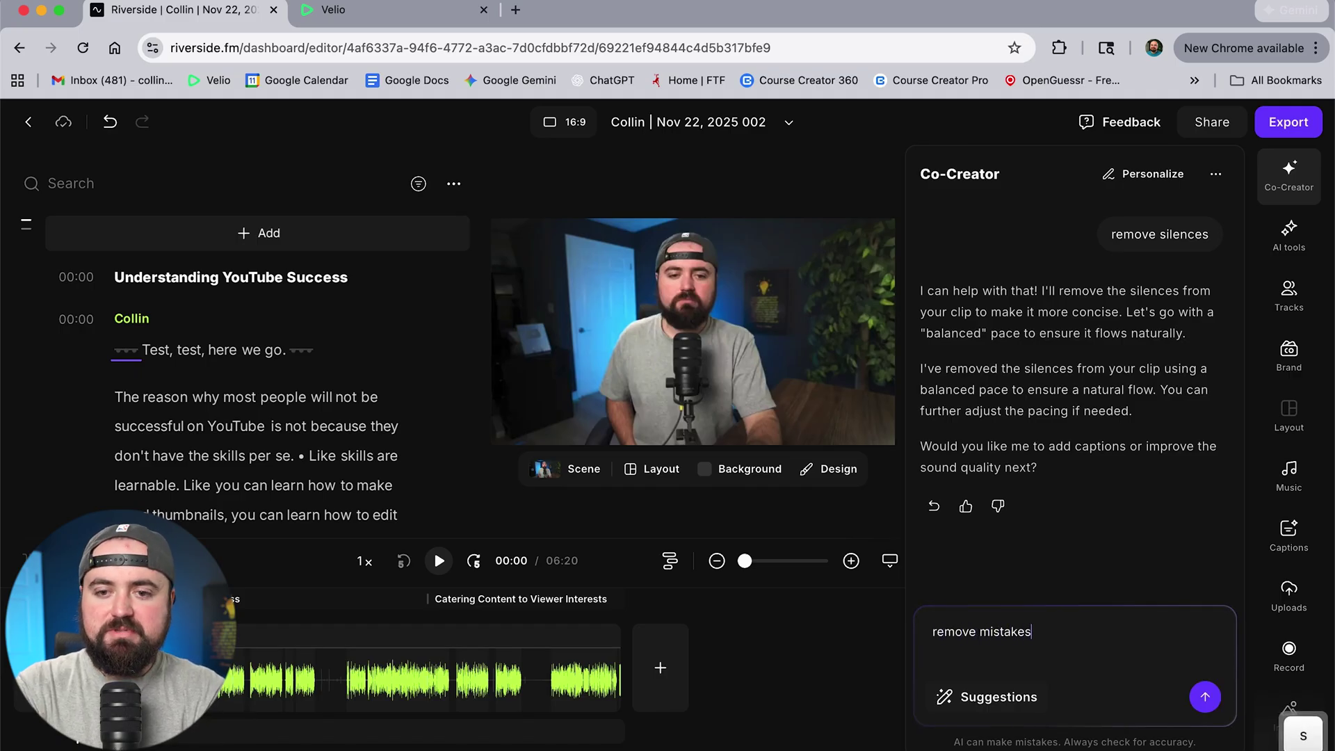
type(".")
key("Return")
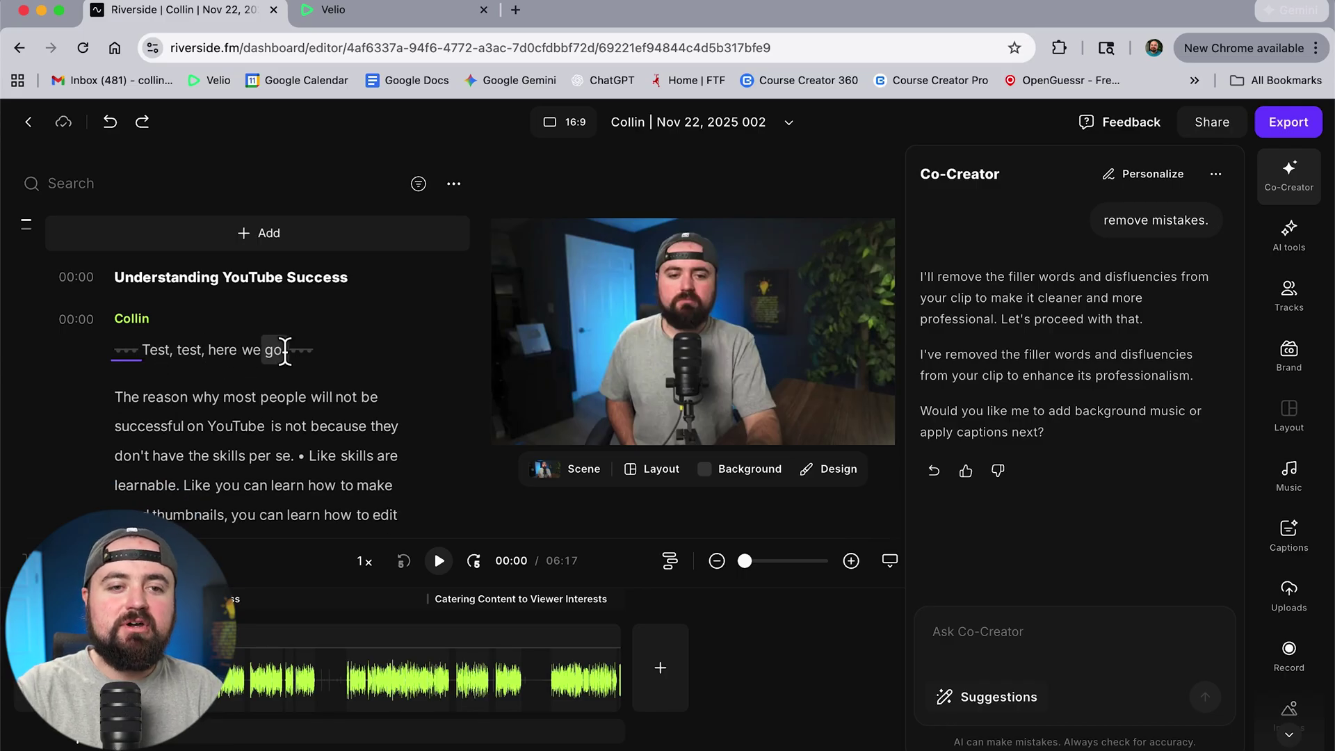
Delete the 'Test, test, here we go.' line and the pause with a stray 'The', leaving 06:11
left_click_drag(285, 349, 203, 352)
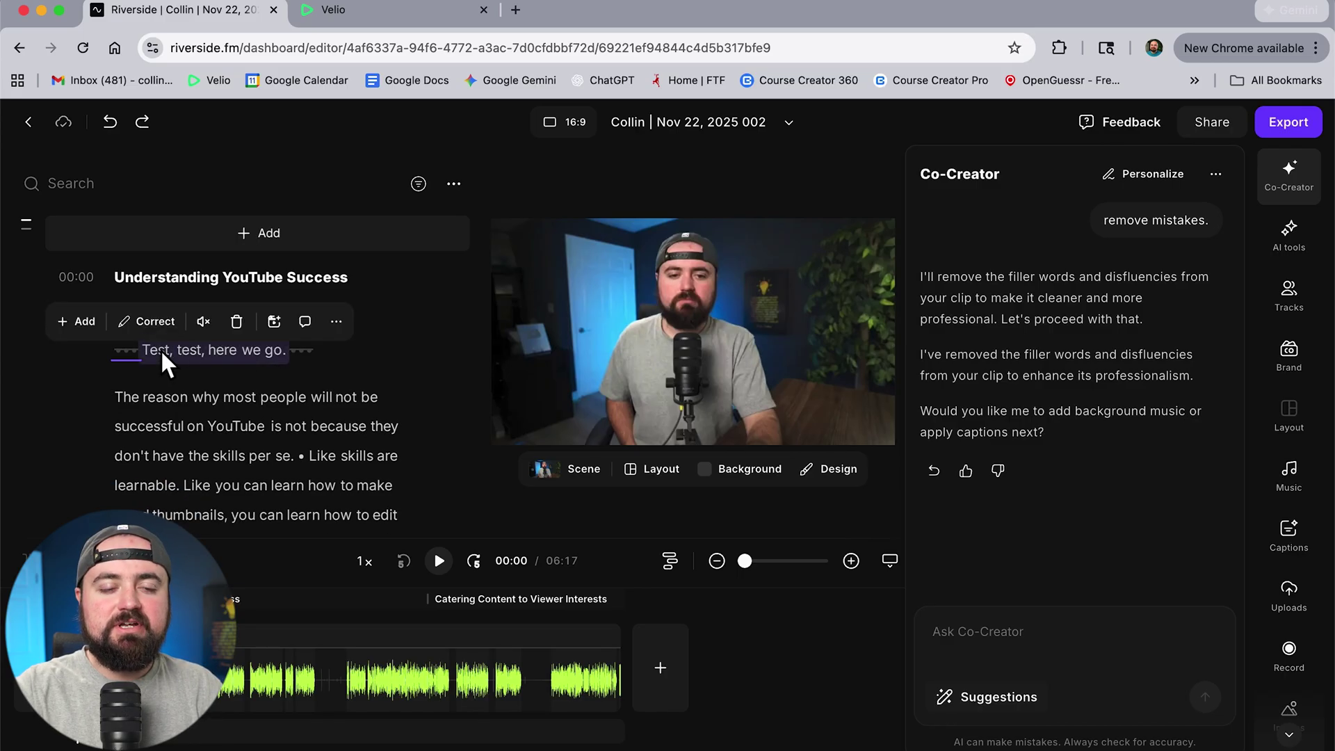
left_click(237, 319)
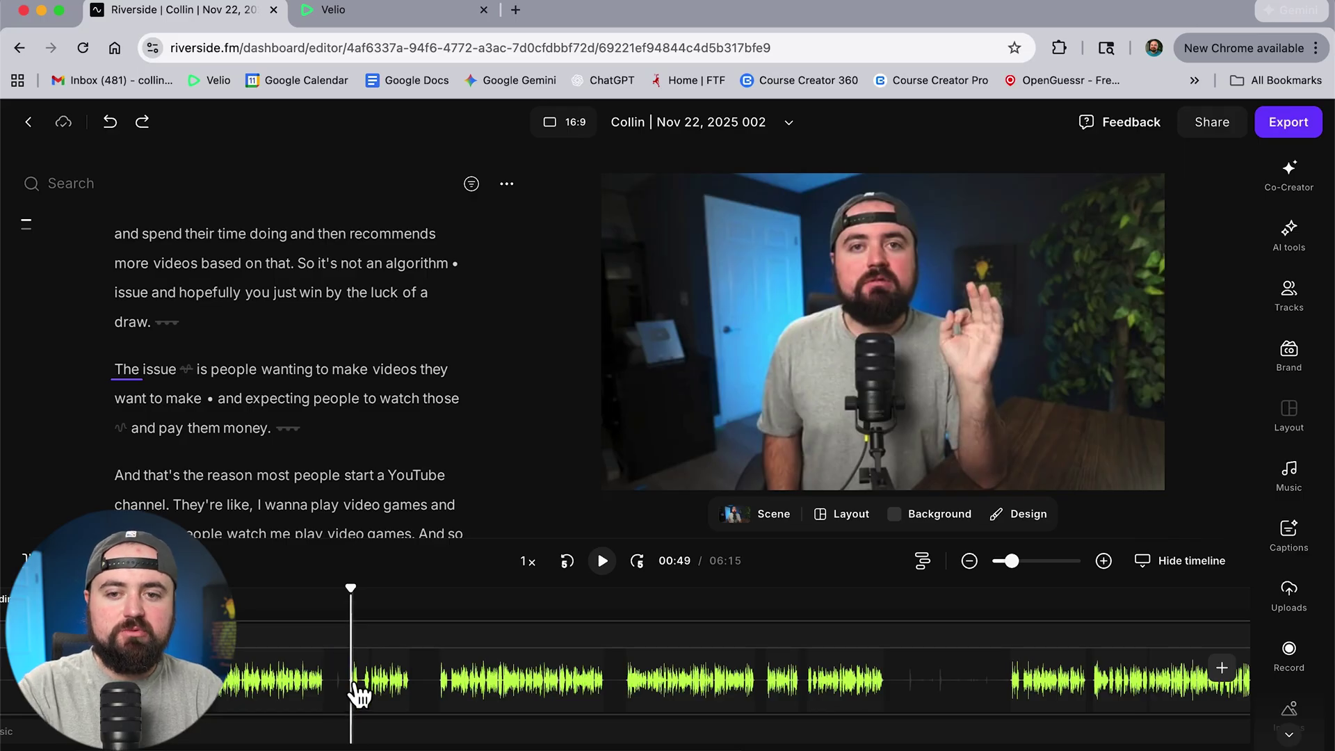
scroll(359, 693, "up", 2)
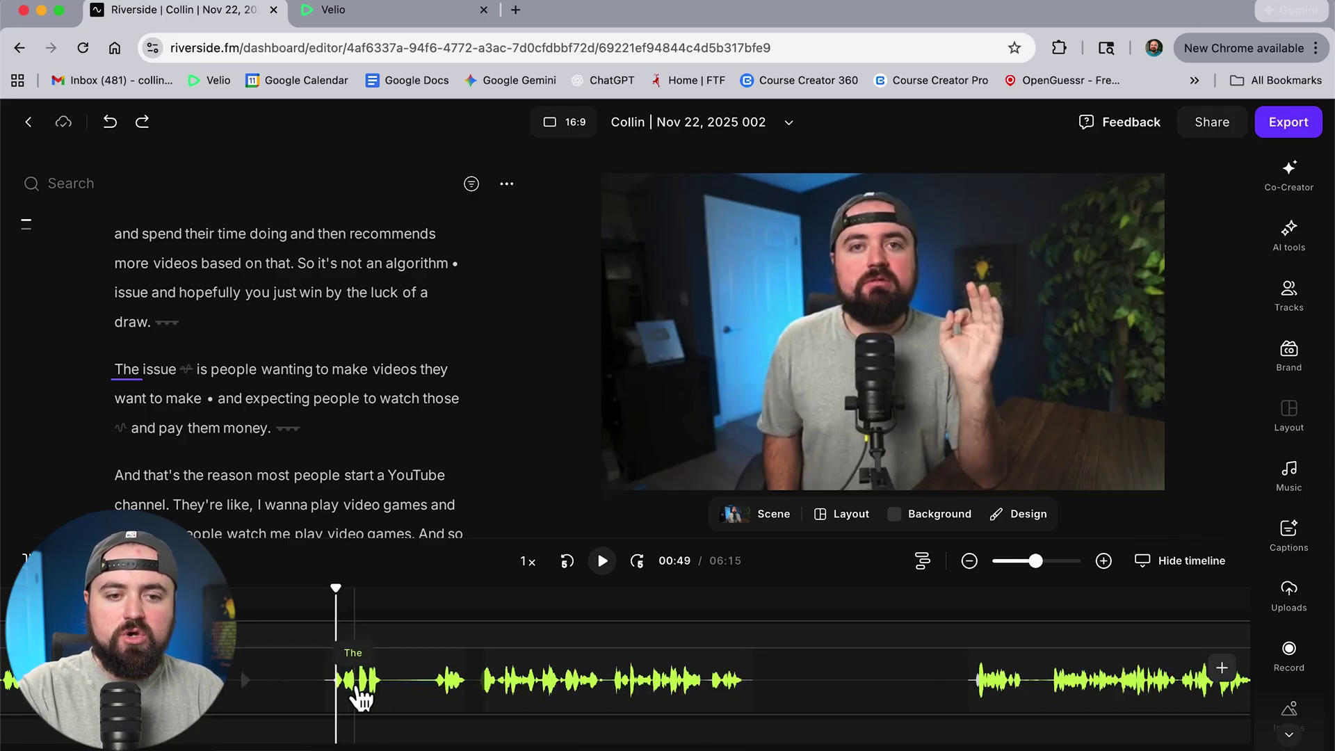
left_click_drag(1027, 561, 1046, 565)
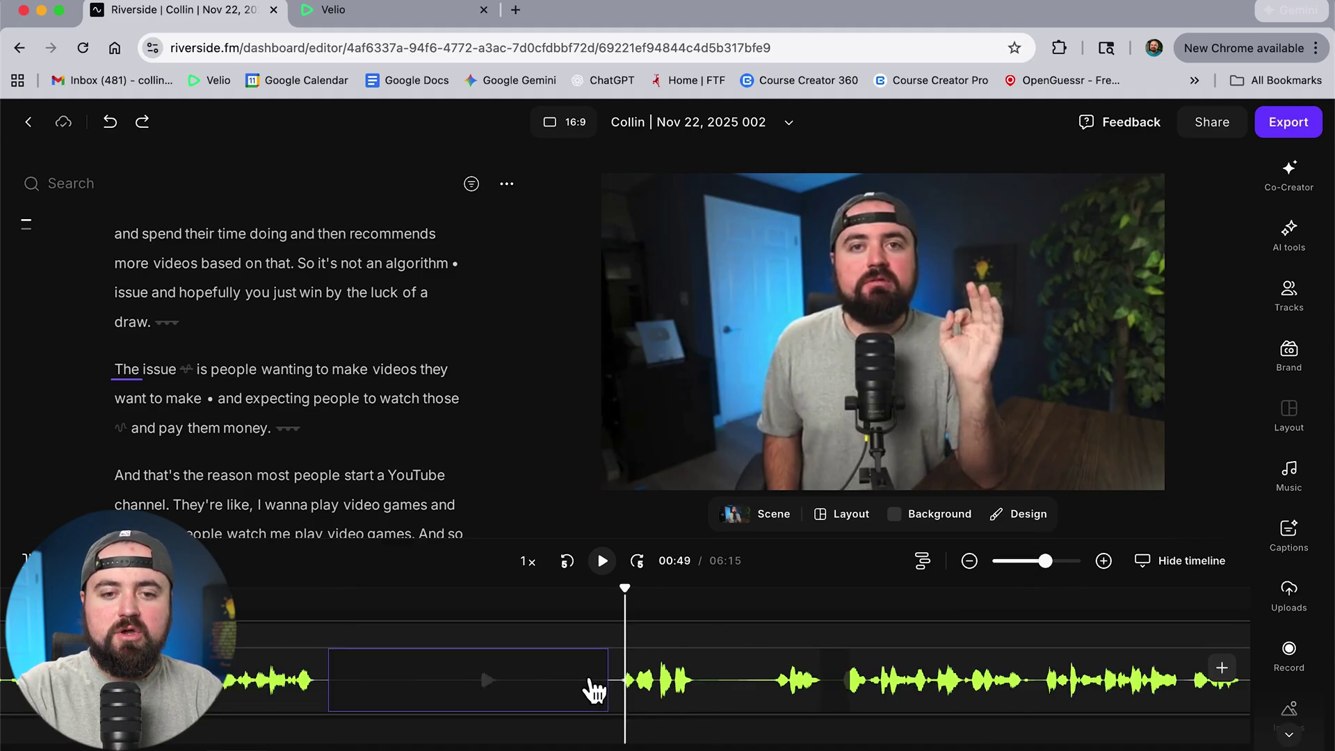
left_click_drag(590, 679, 774, 694)
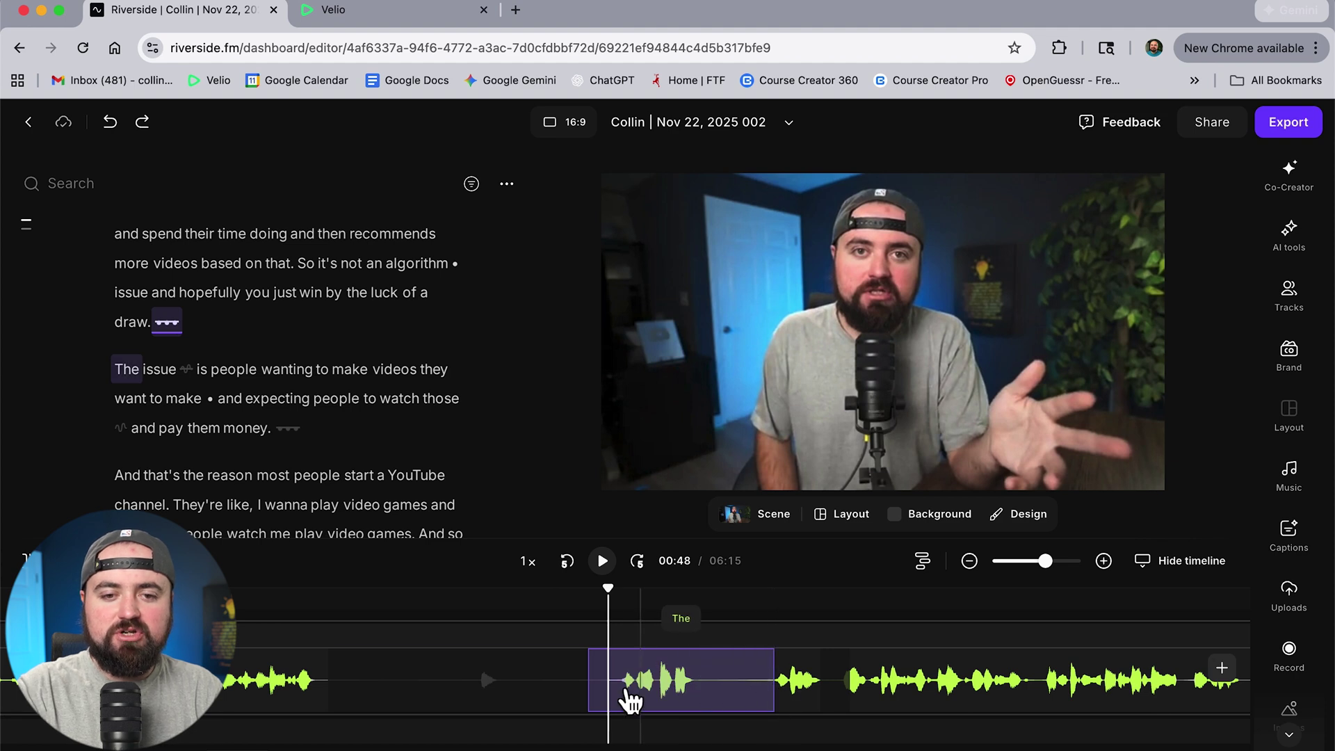
key("BackSpace")
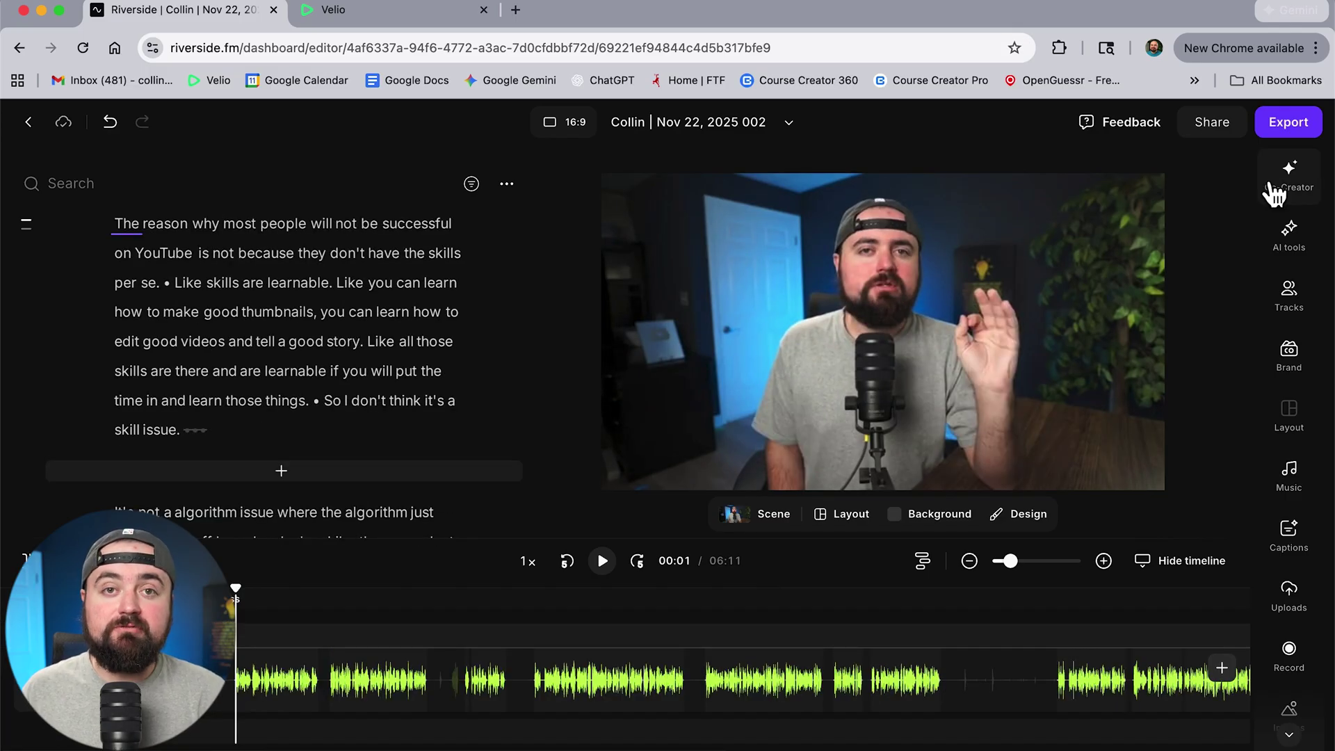
Apply Co-Creator's Improve sound quick edit to reduce background noise
left_click(1274, 194)
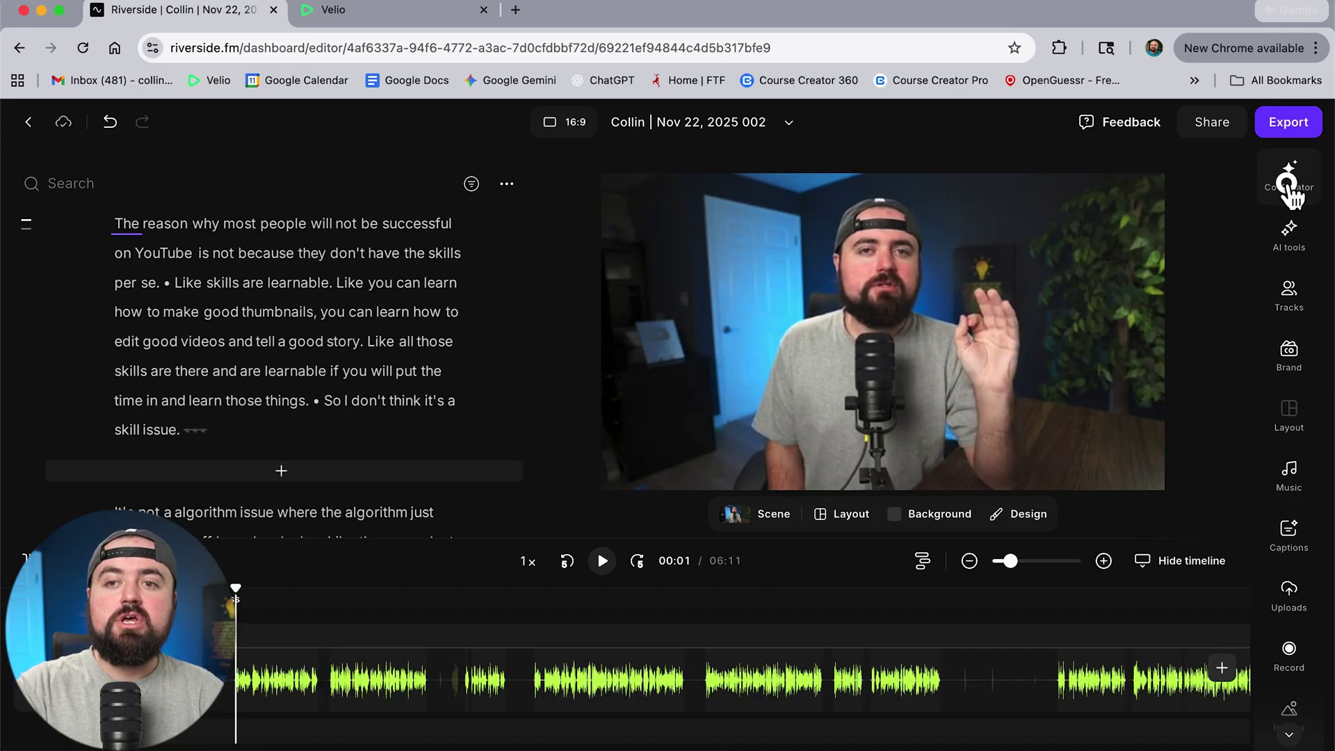
left_click(966, 697)
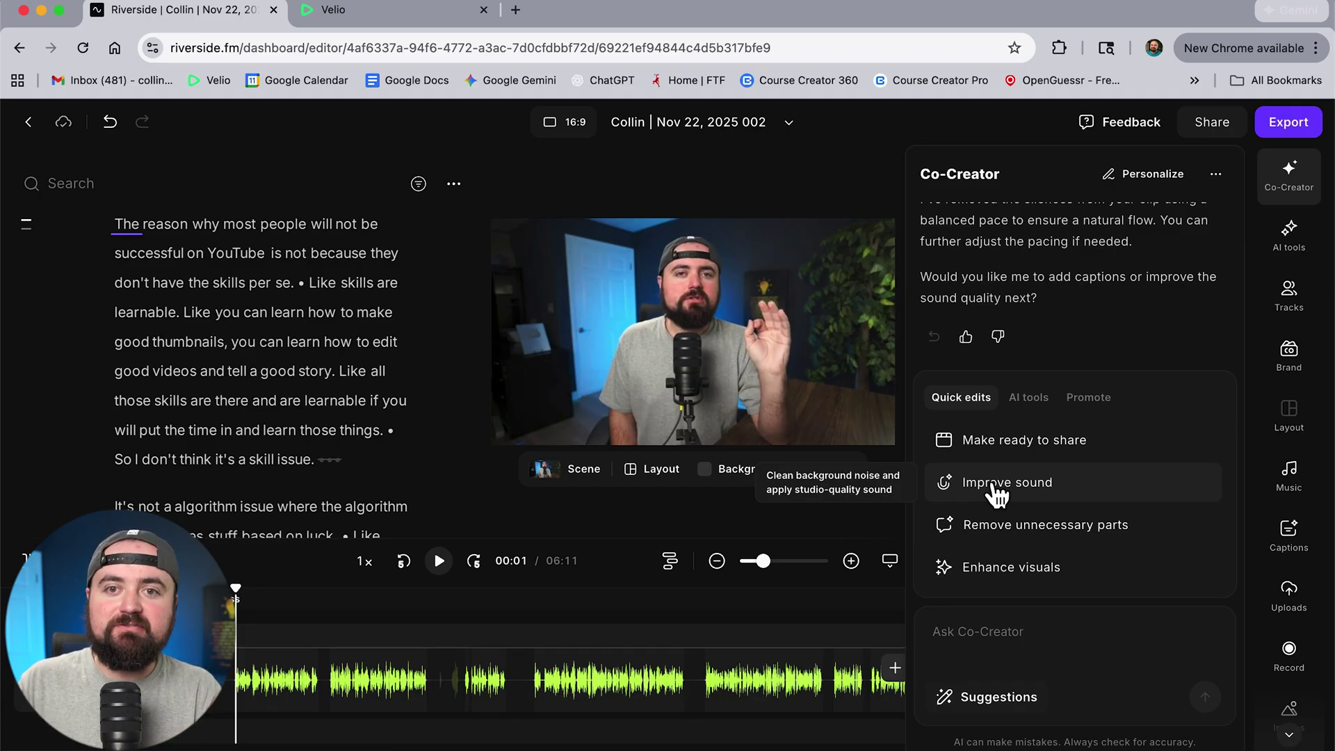
left_click(993, 485)
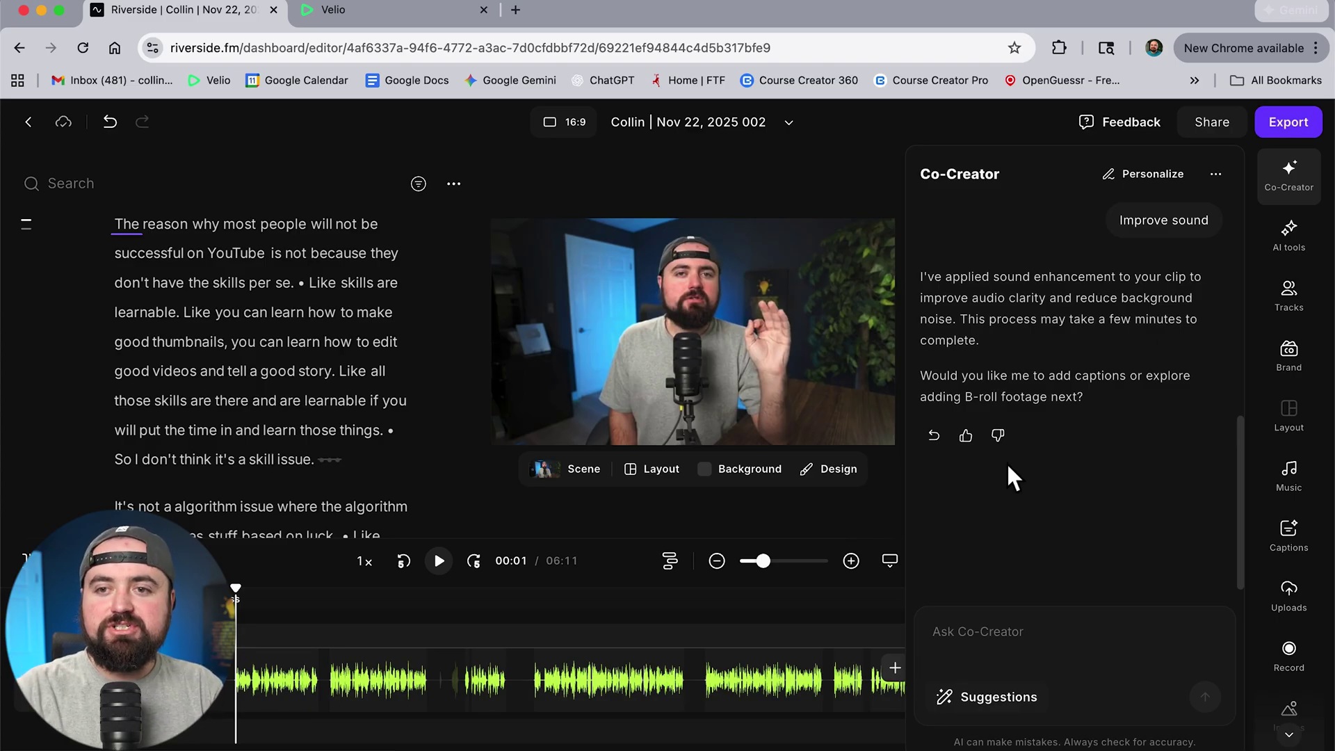
left_click(1287, 236)
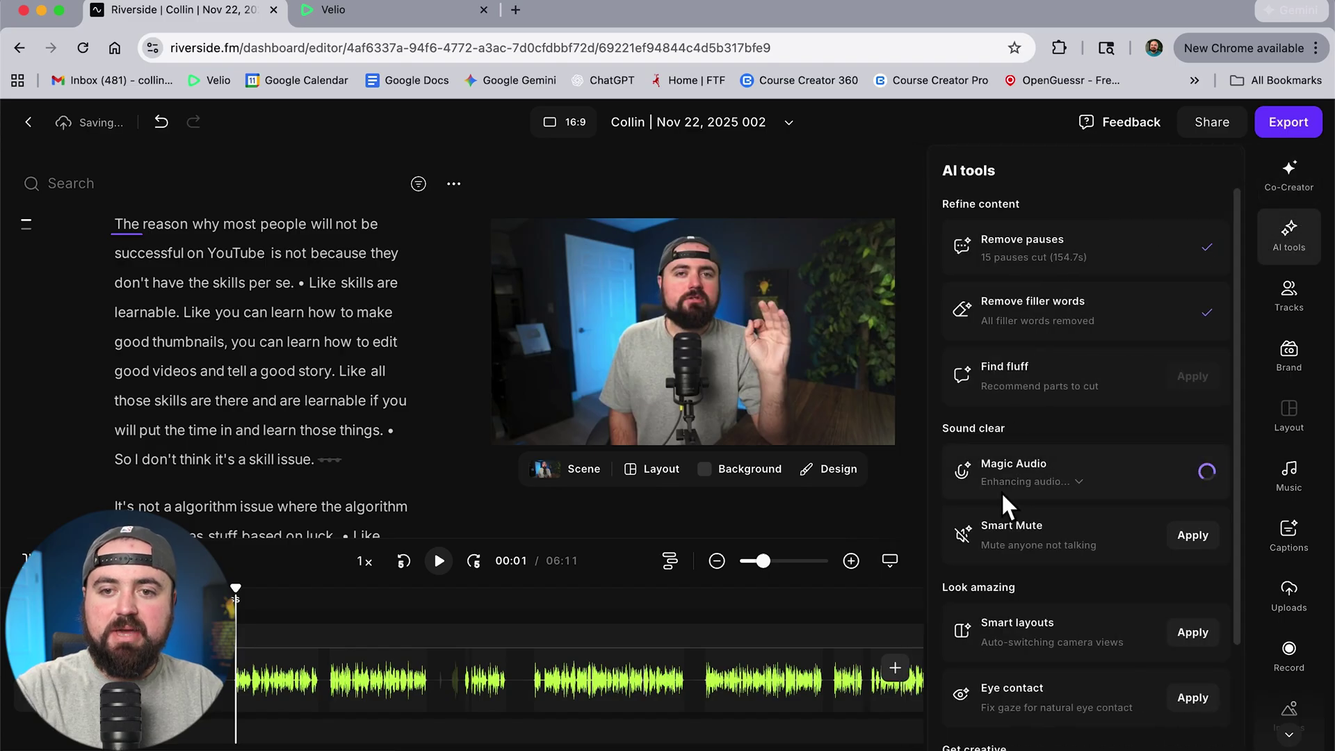
Turn off Magic Audio on Collin's track and preview the edit from the start
left_click(1066, 484)
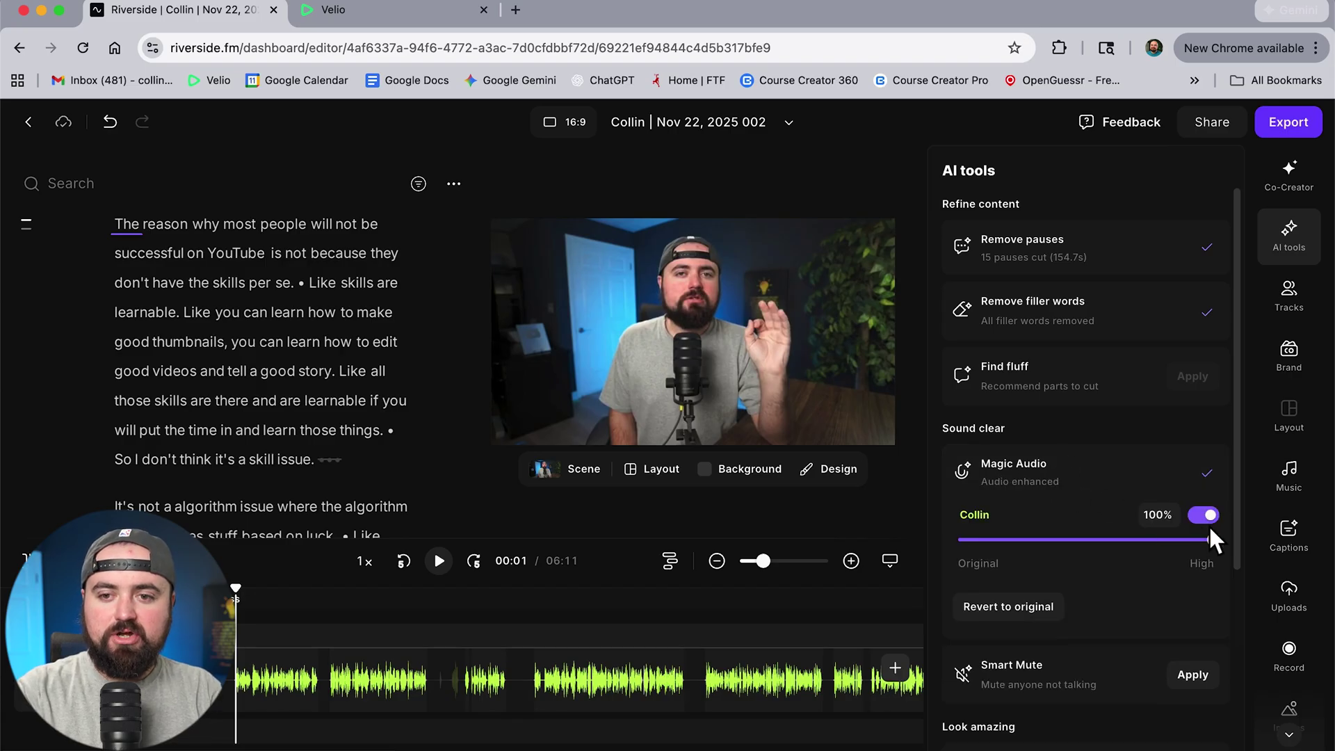
left_click(1206, 518)
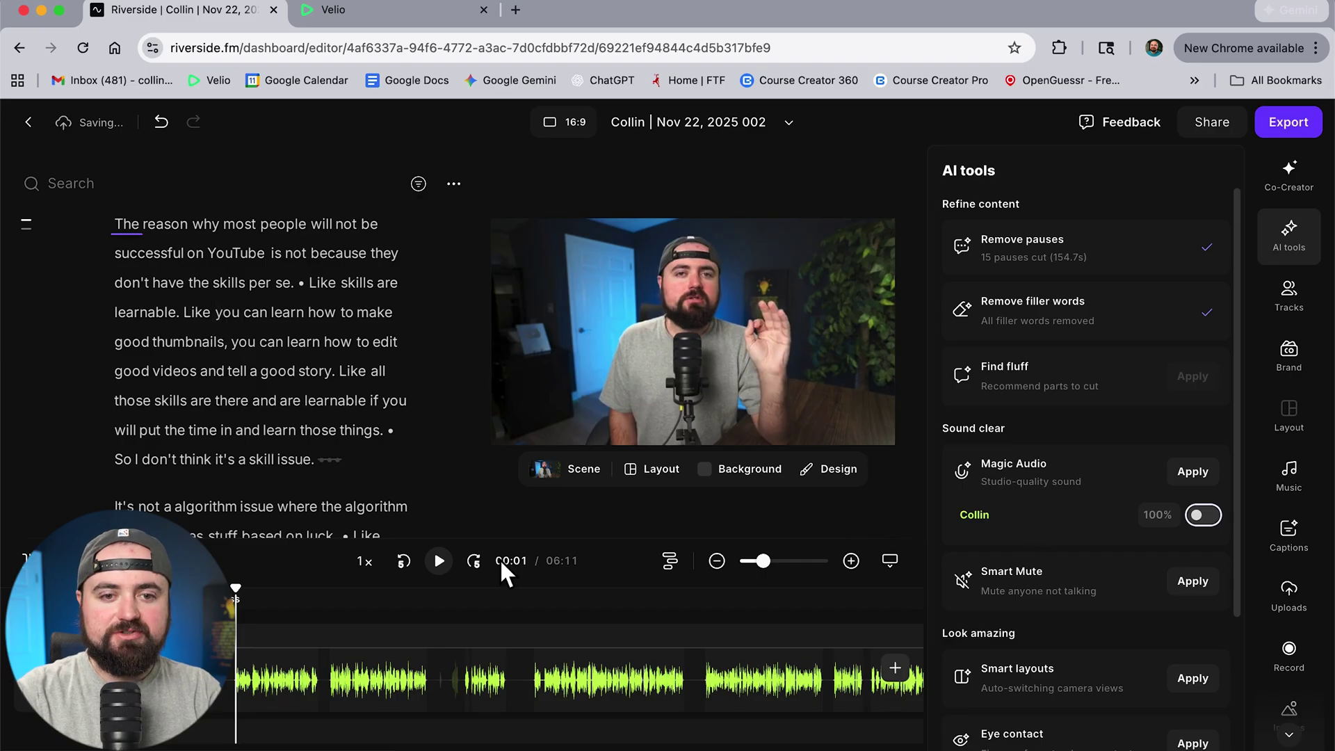
left_click(438, 561)
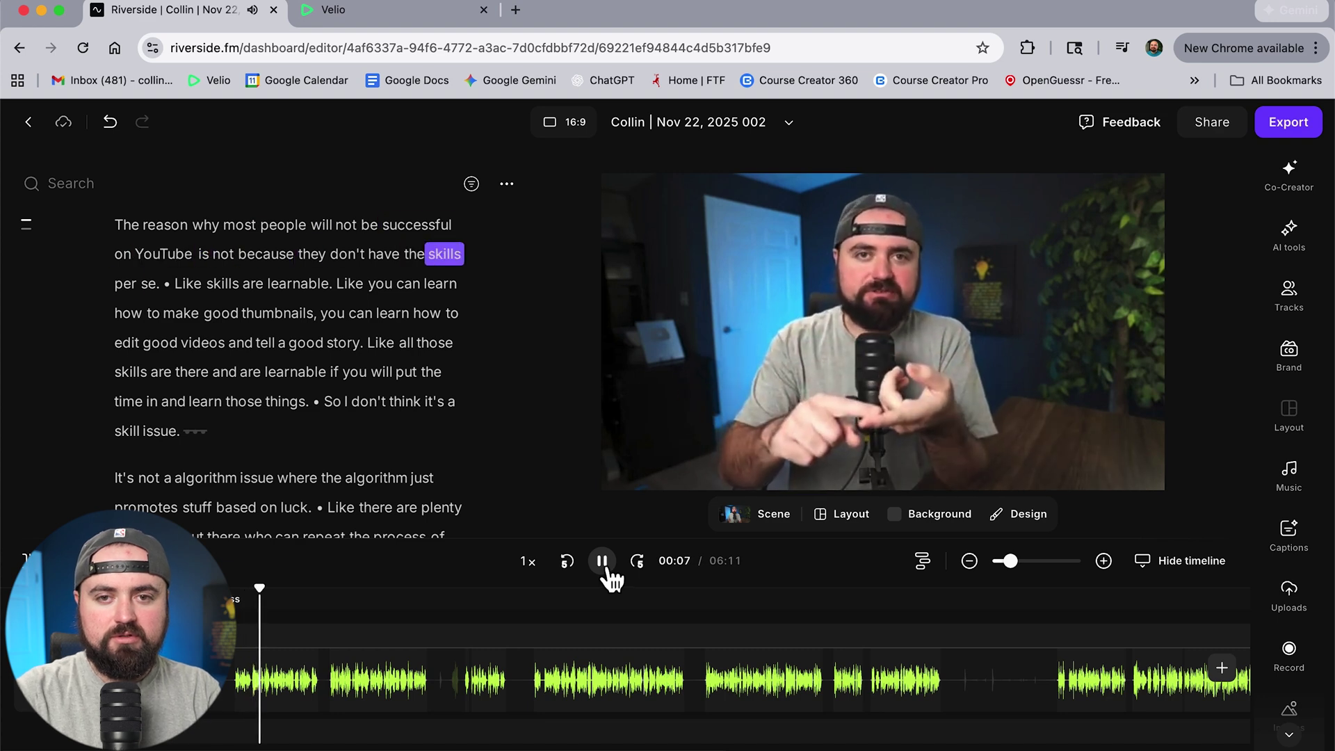
left_click(605, 568)
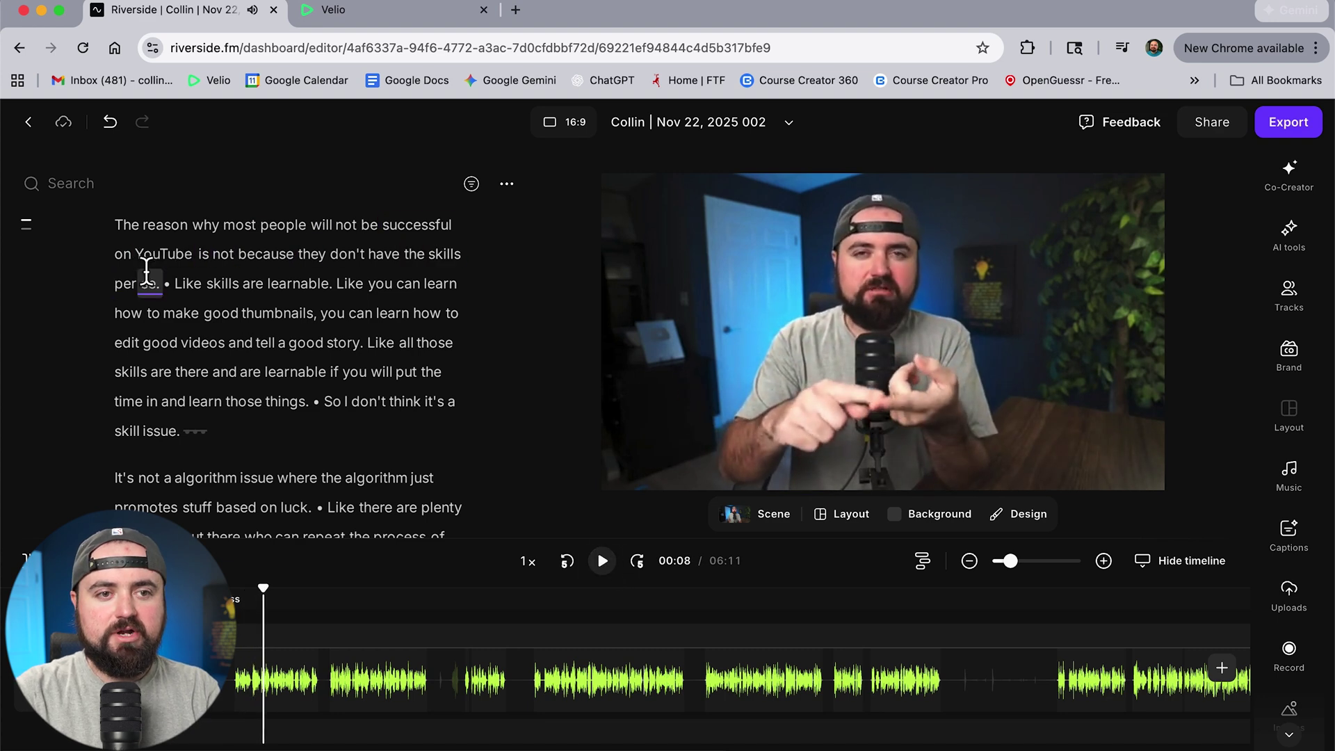
left_click(122, 215)
Re-apply Magic Audio voice enhancement and play back to hear it
left_click(1288, 232)
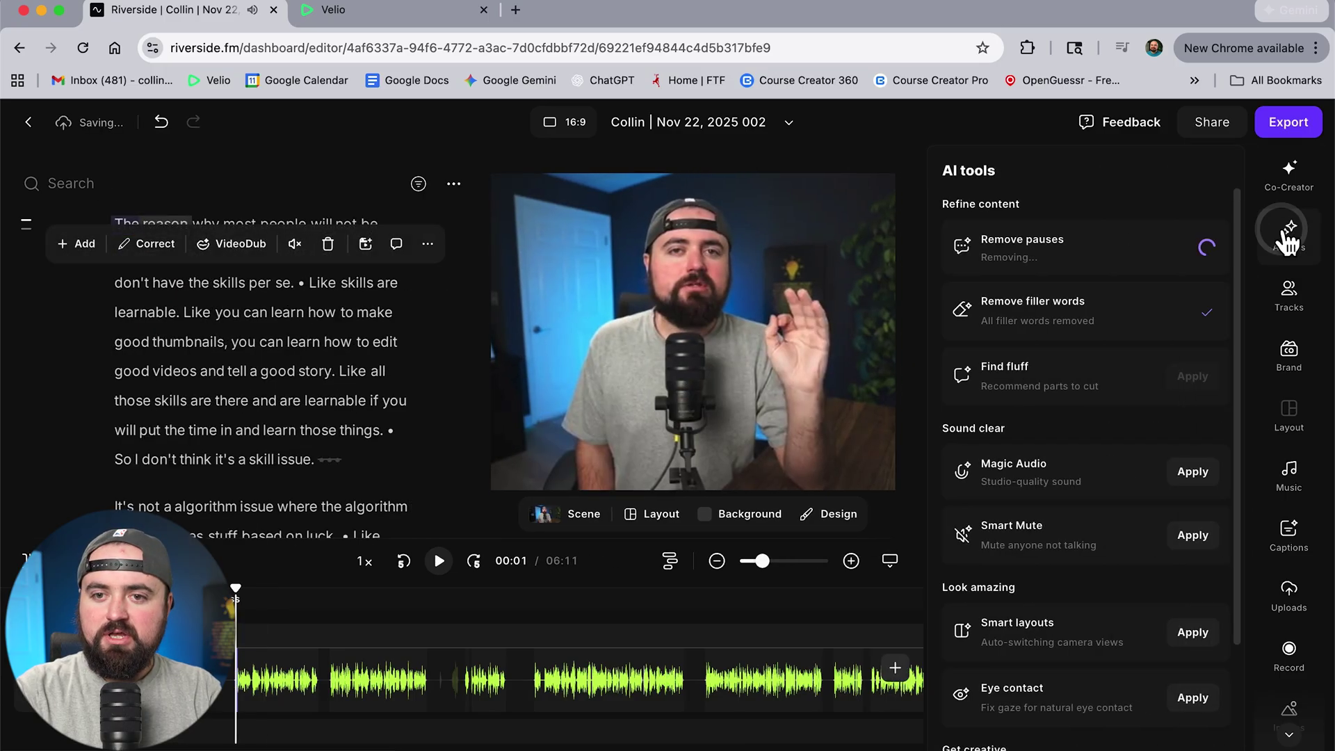
left_click(1197, 476)
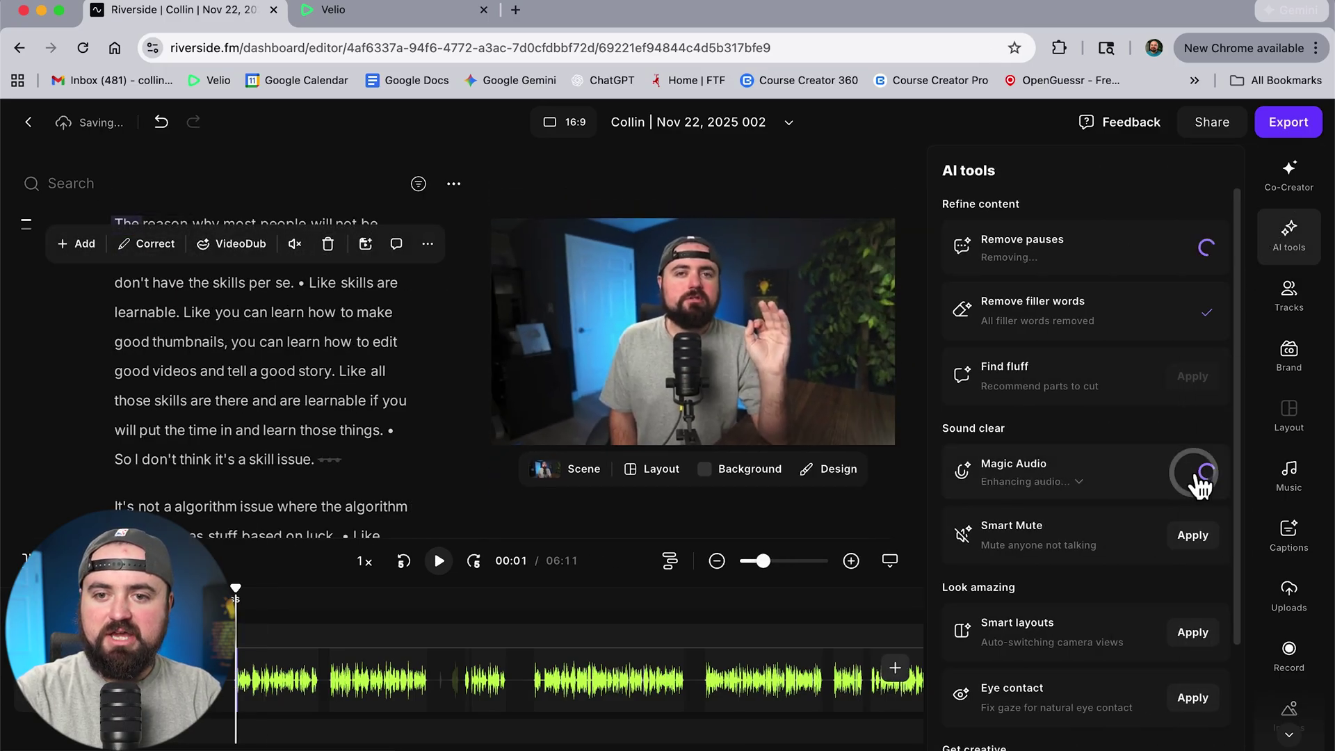
left_click(1081, 486)
left_click(434, 560)
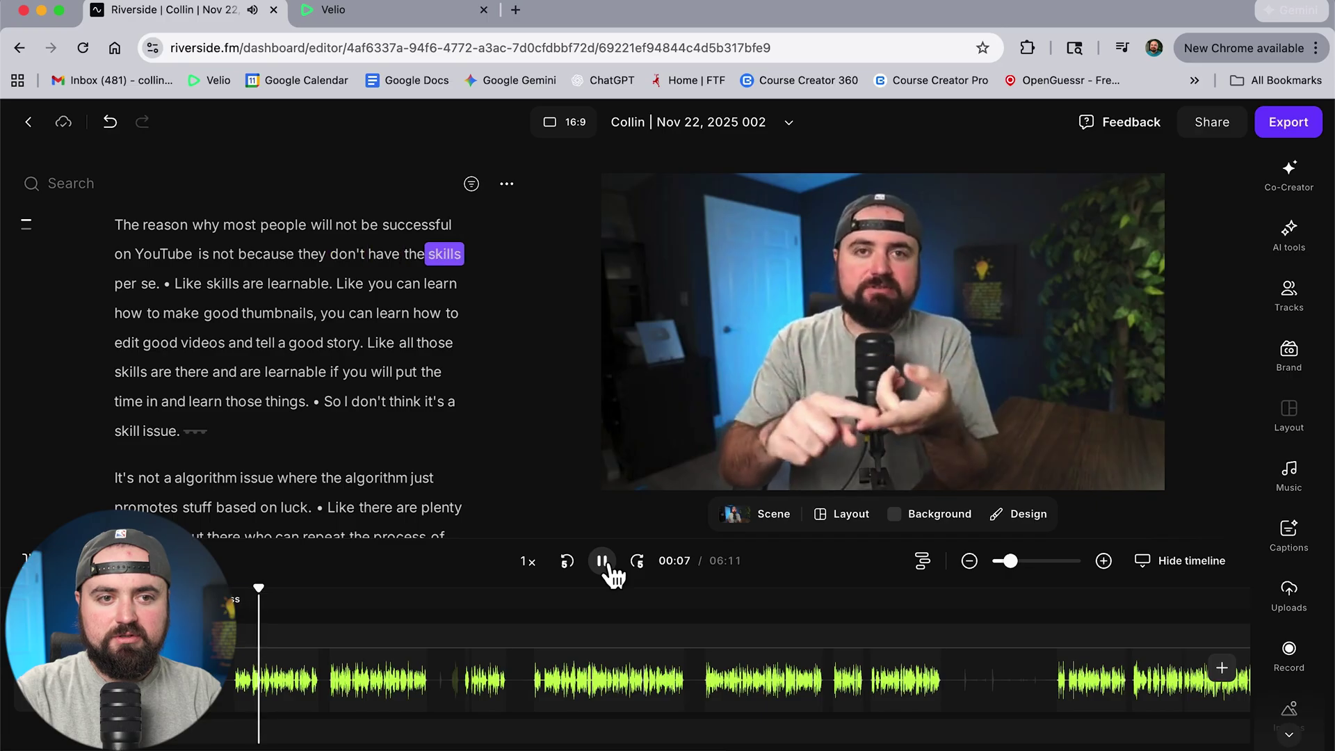
left_click(604, 563)
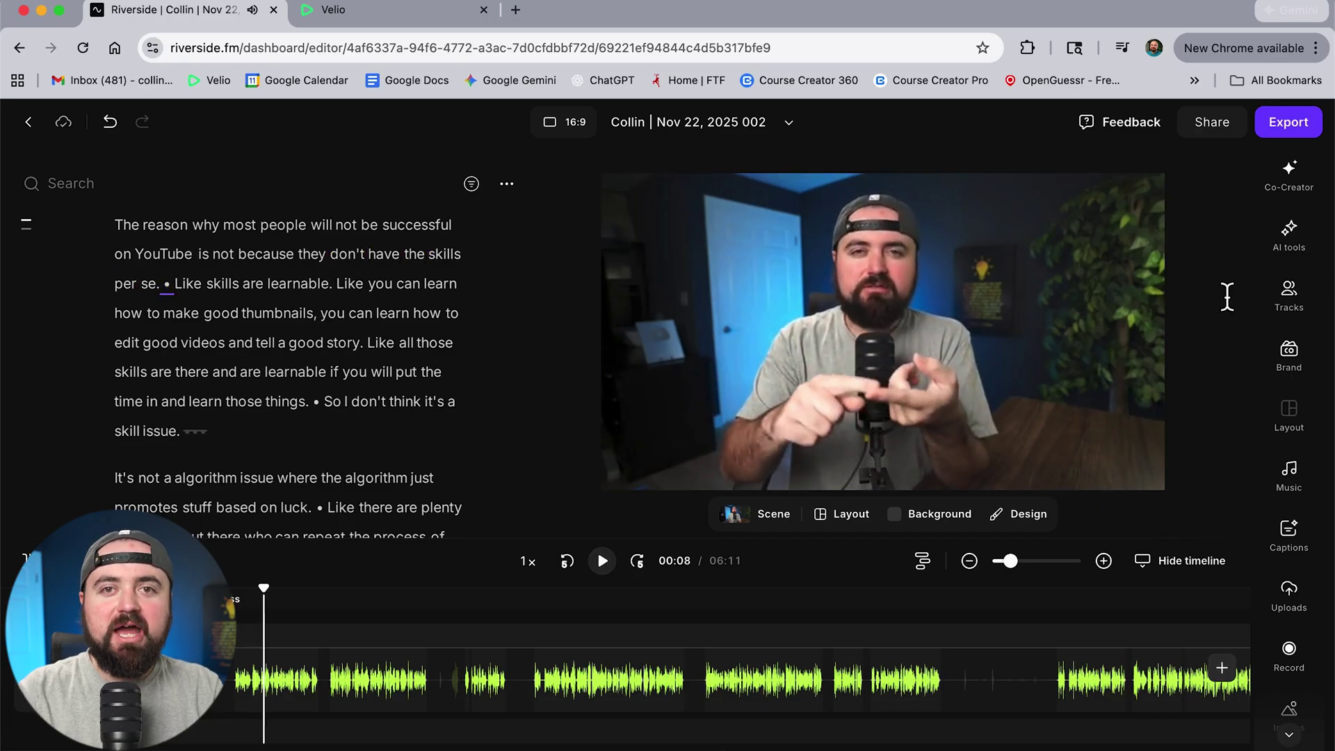
Lower the Magic Audio strength to 20%
left_click(1290, 245)
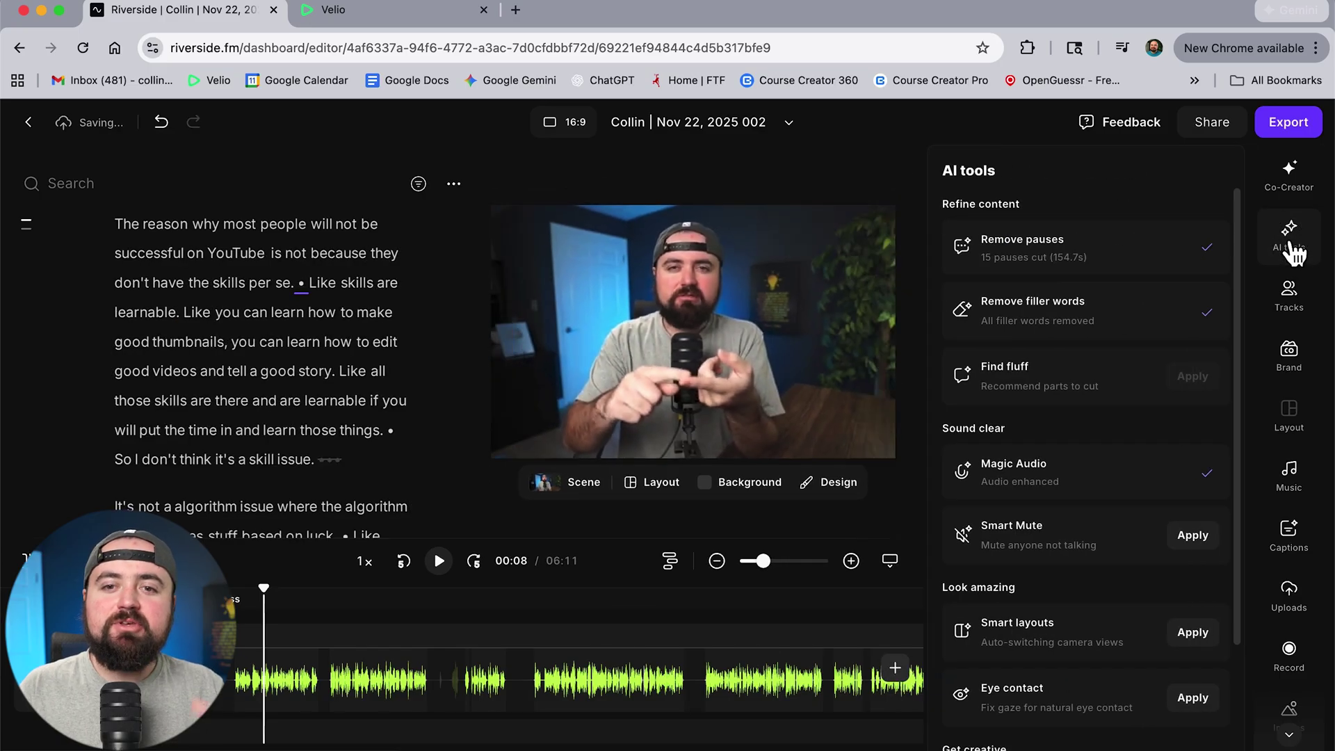
left_click(1073, 490)
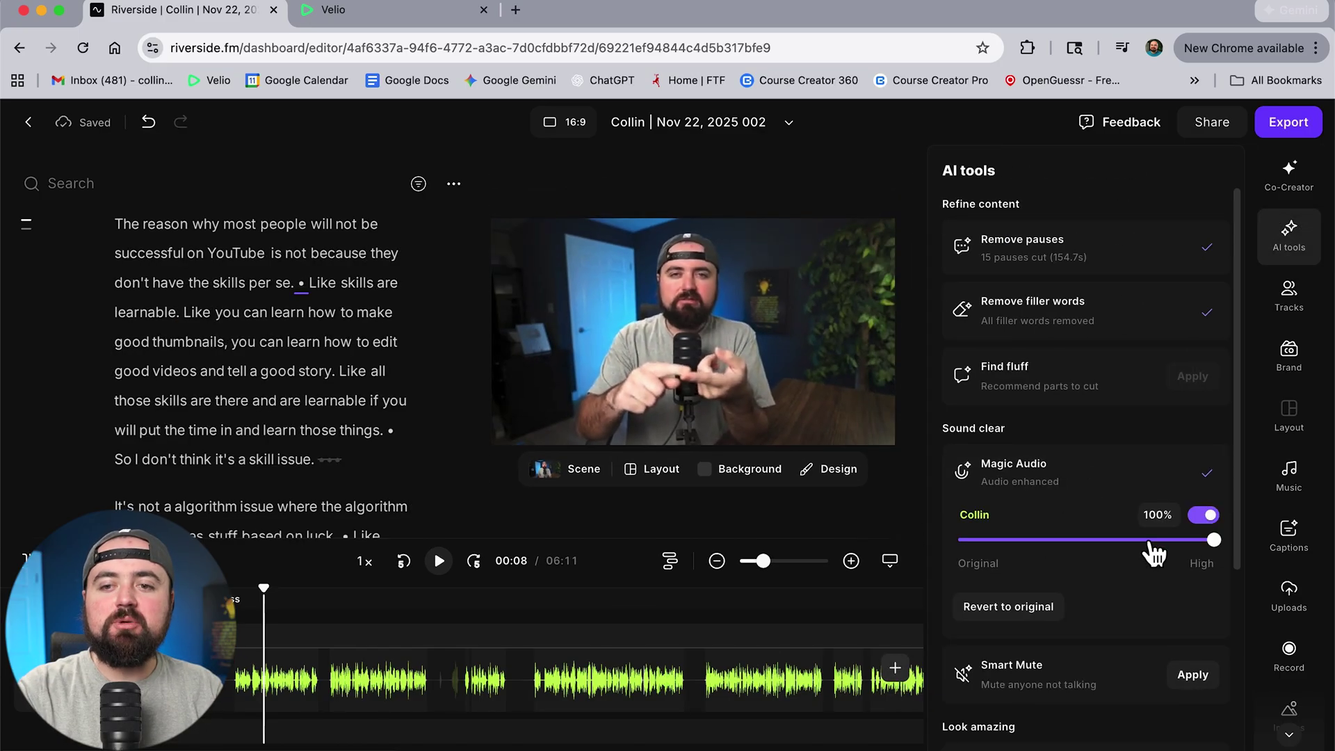
left_click_drag(1212, 541, 1021, 549)
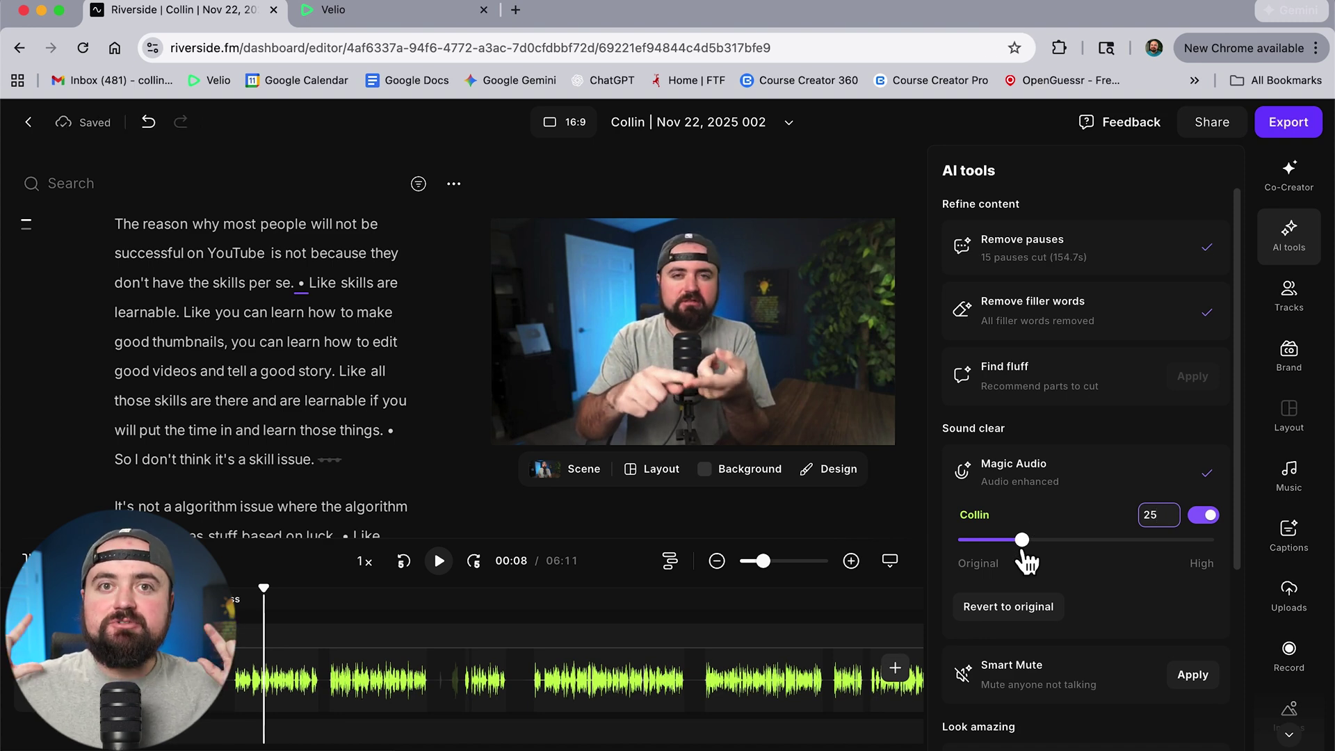
left_click_drag(1024, 552, 1012, 549)
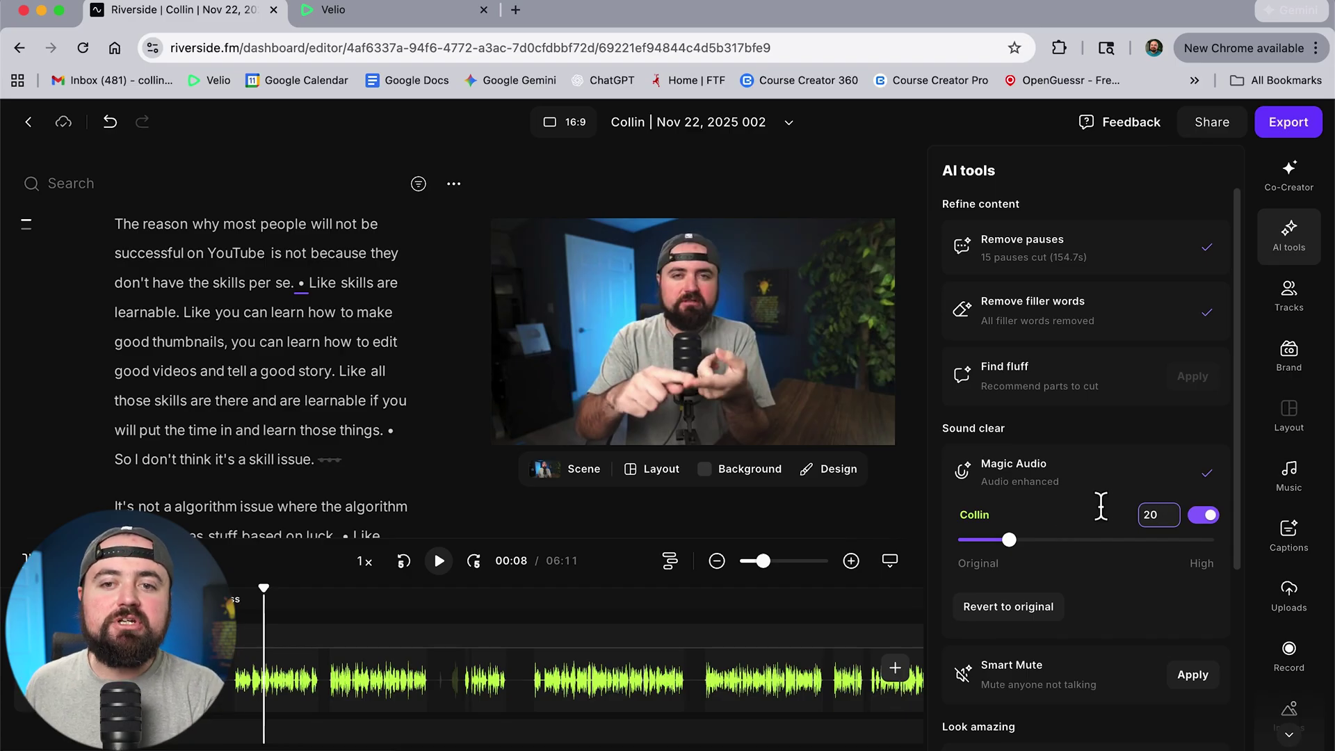
left_click(1065, 439)
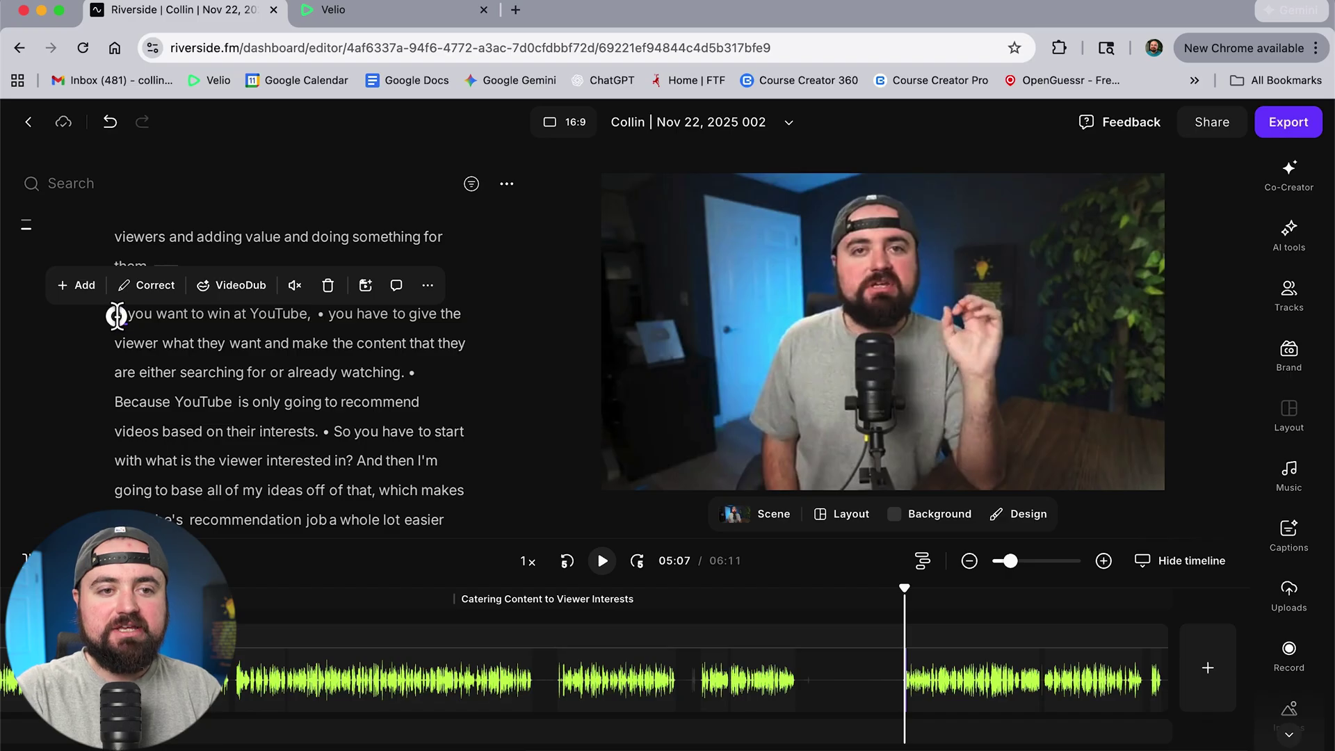
left_click_drag(114, 317, 256, 348)
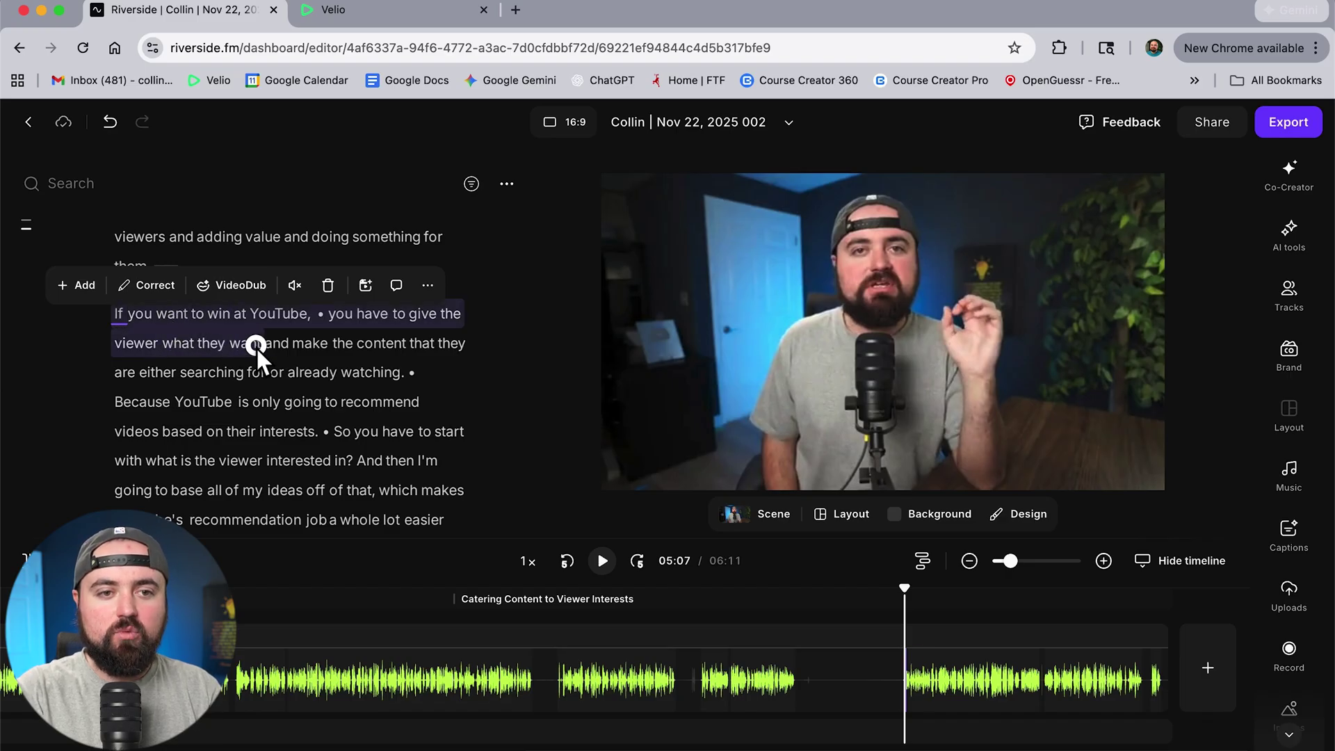
Add the 'If you want to win at YouTube' line as a medium Title near the video's bottom
left_click(83, 286)
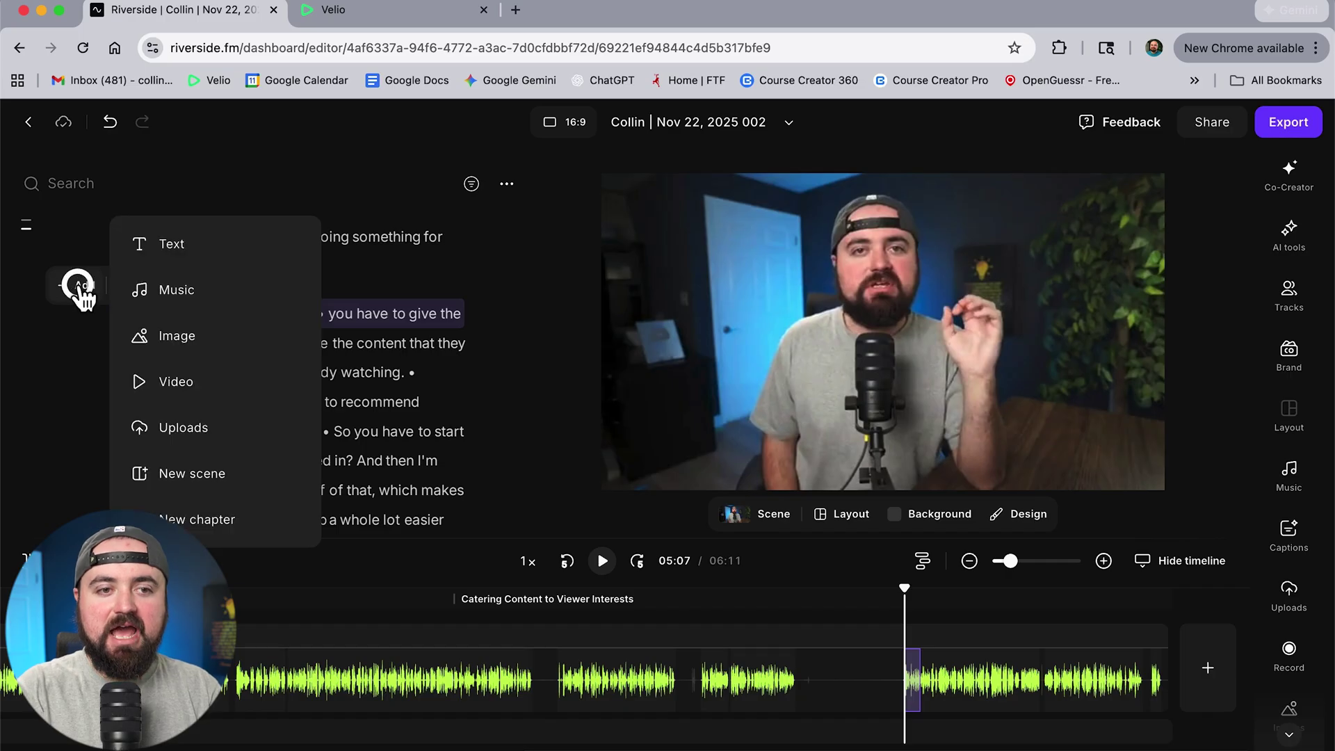
left_click(197, 249)
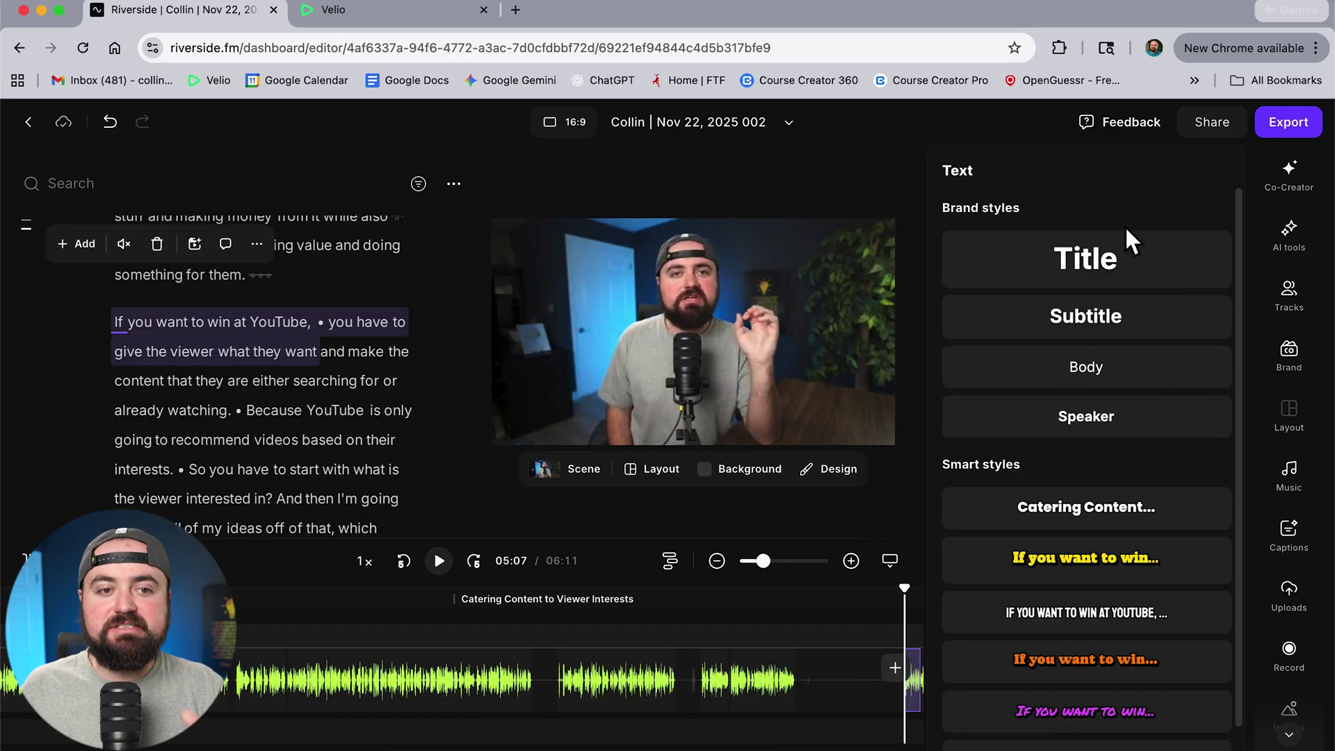
left_click(1085, 261)
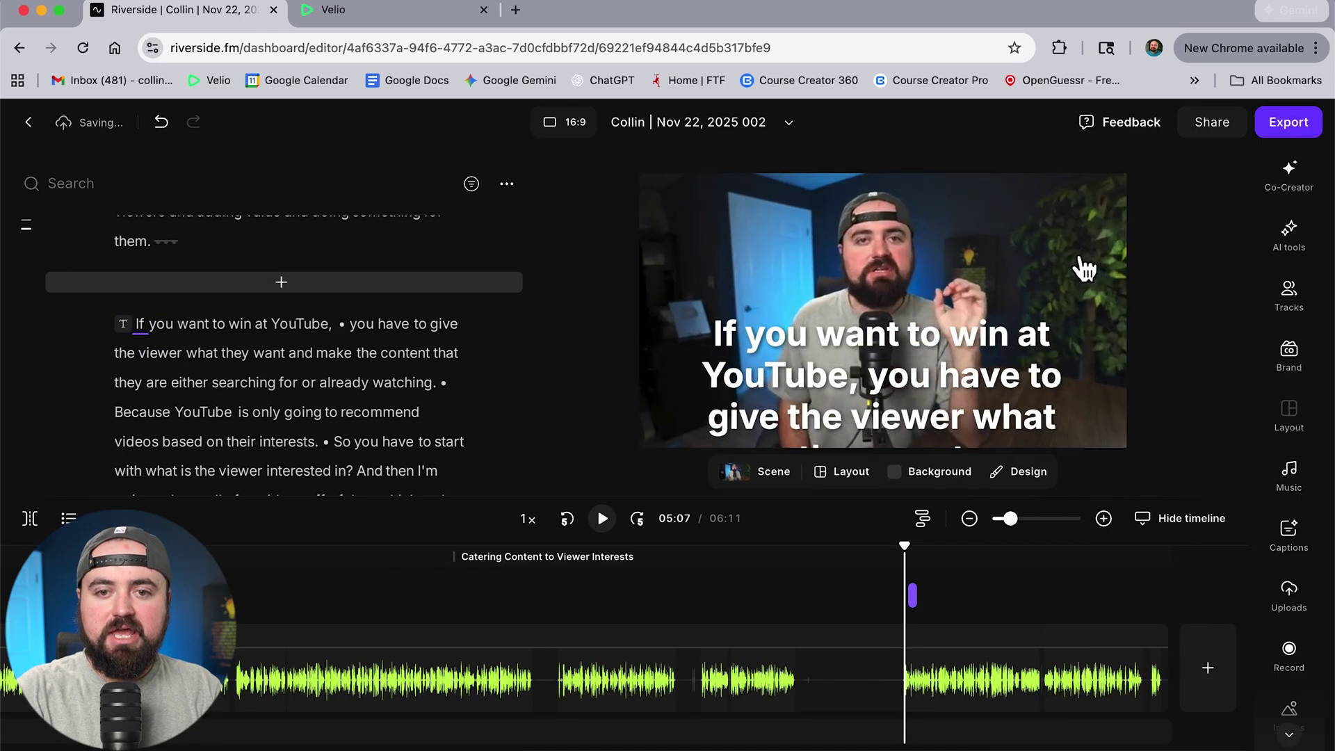
left_click(916, 592)
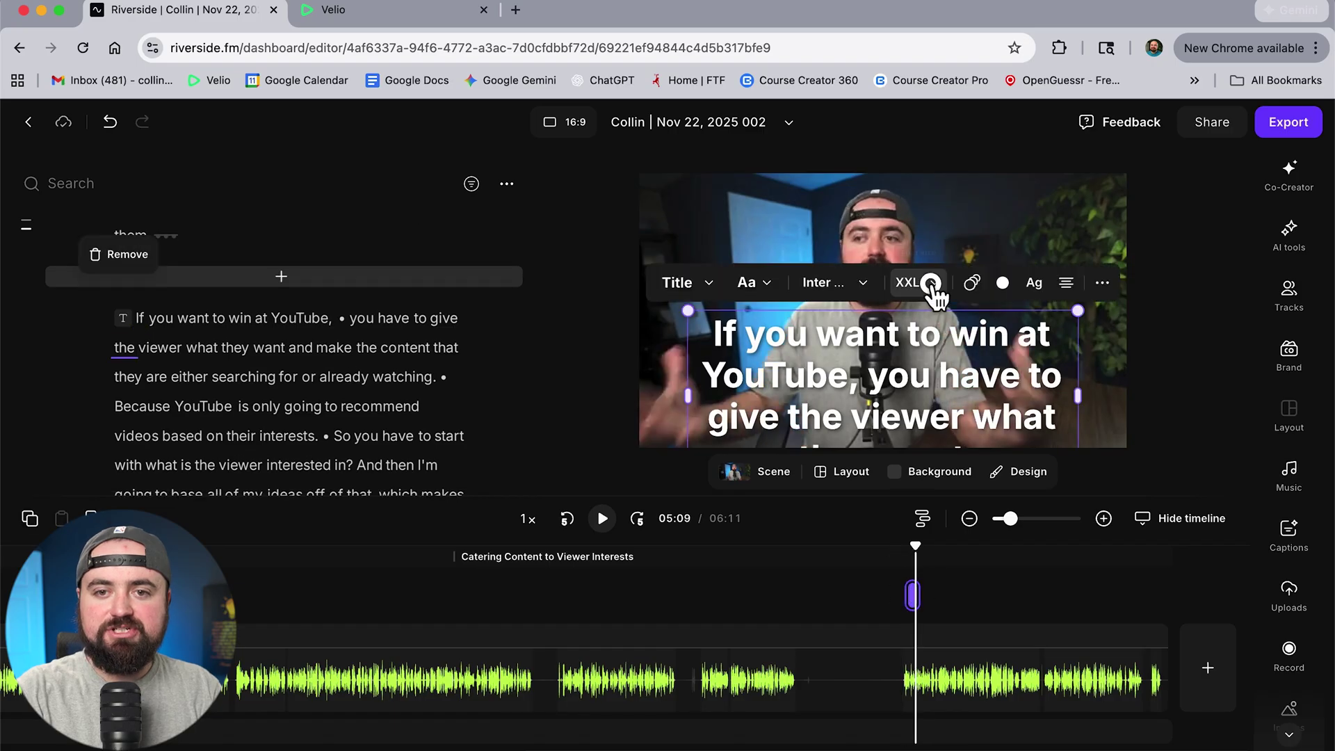
left_click(931, 285)
left_click(911, 236)
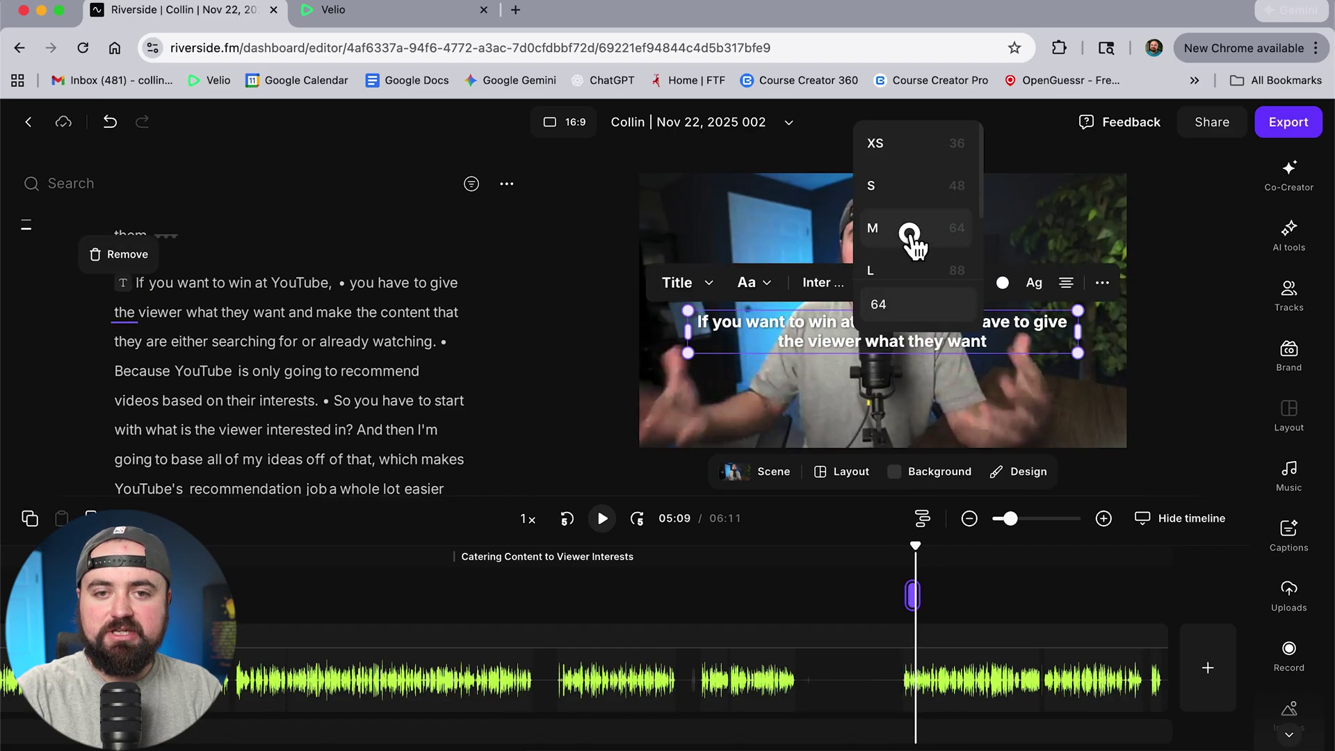
left_click_drag(860, 335, 860, 420)
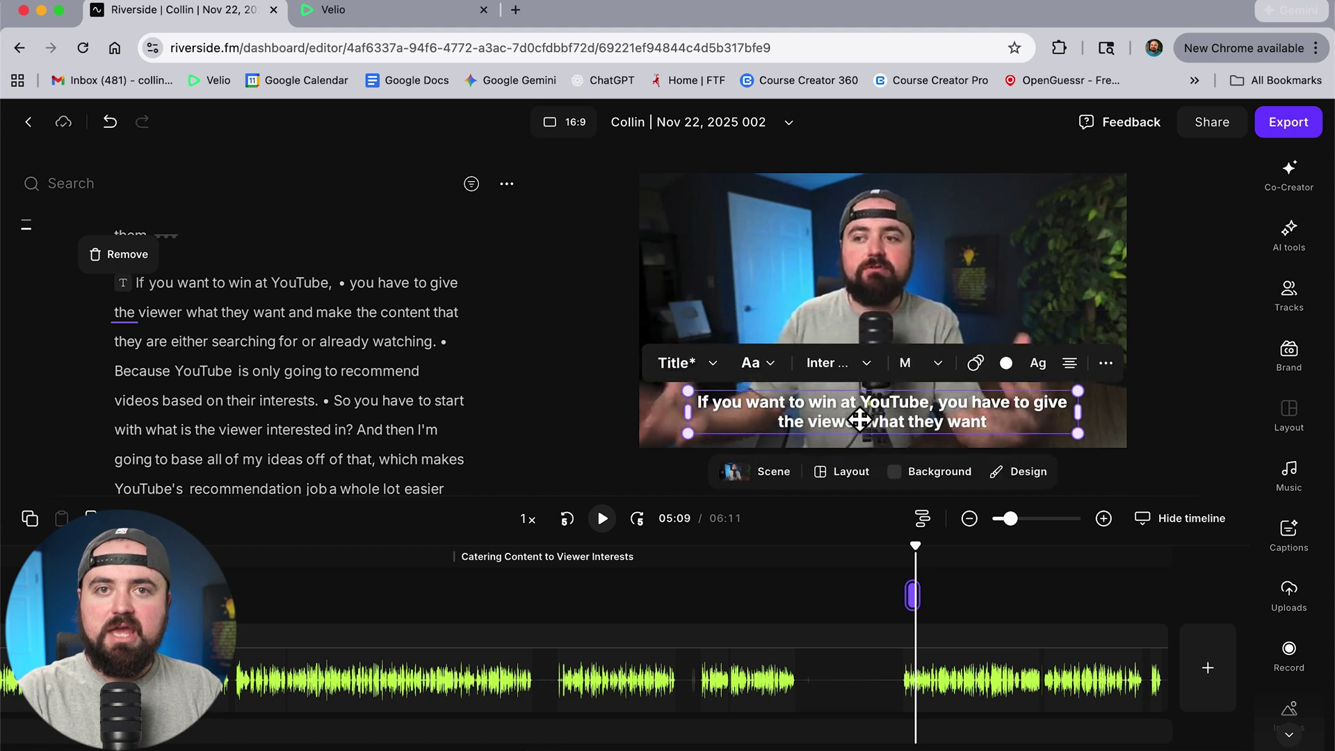
Give the title Fade in (1.20 s) and Fade out (0.80 s) animations
left_click(976, 363)
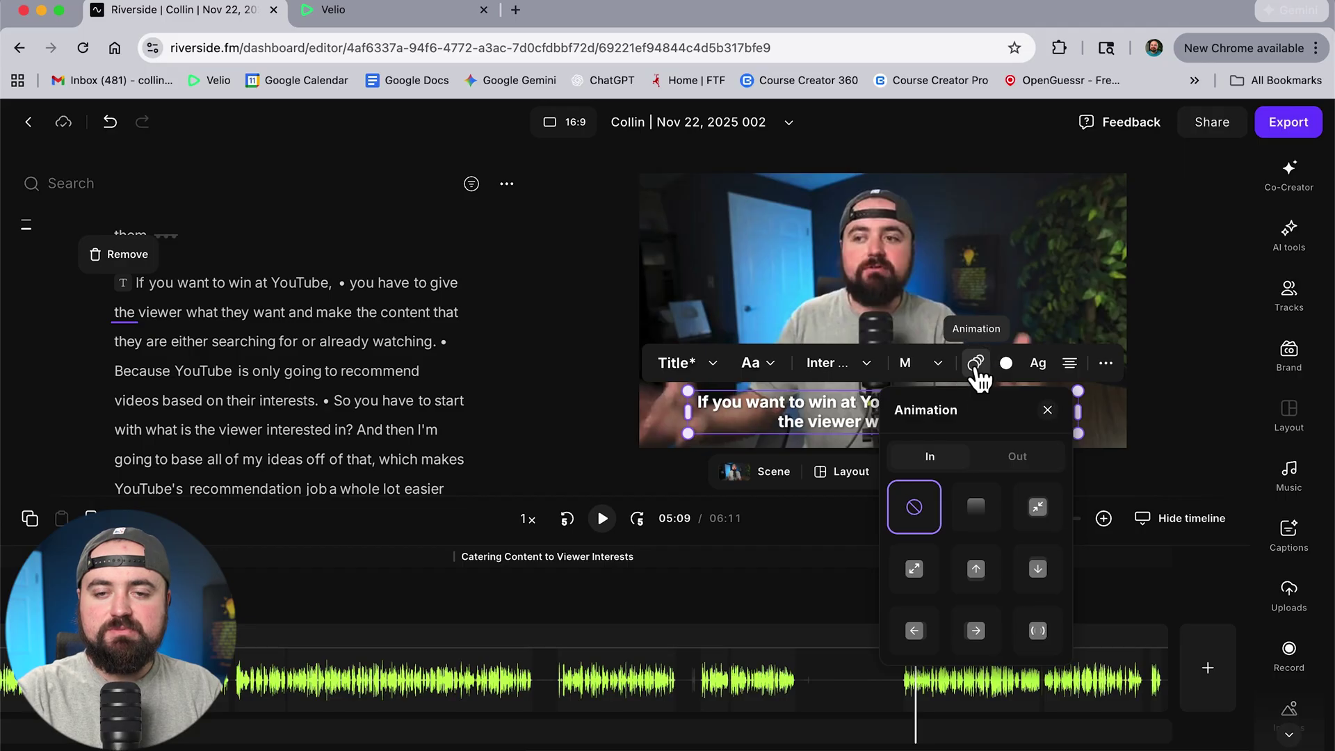
left_click(979, 521)
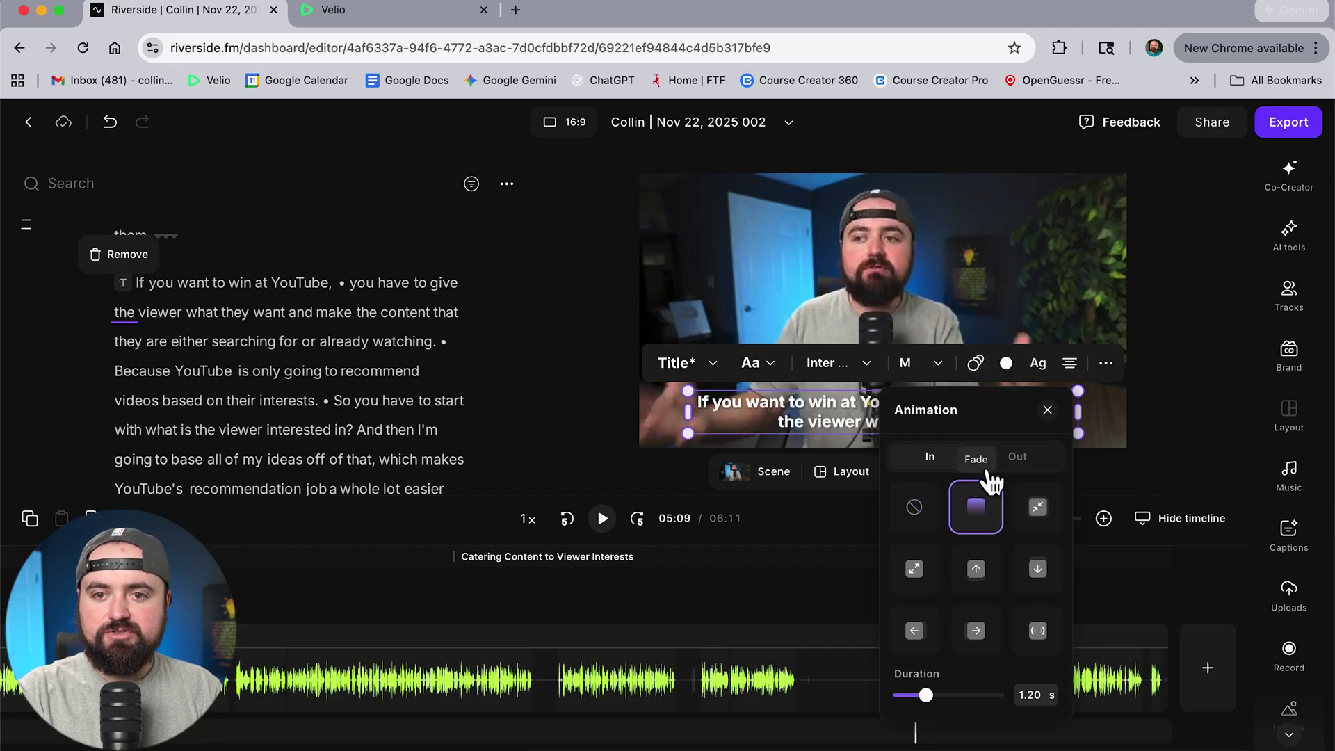
left_click(1017, 458)
left_click(980, 514)
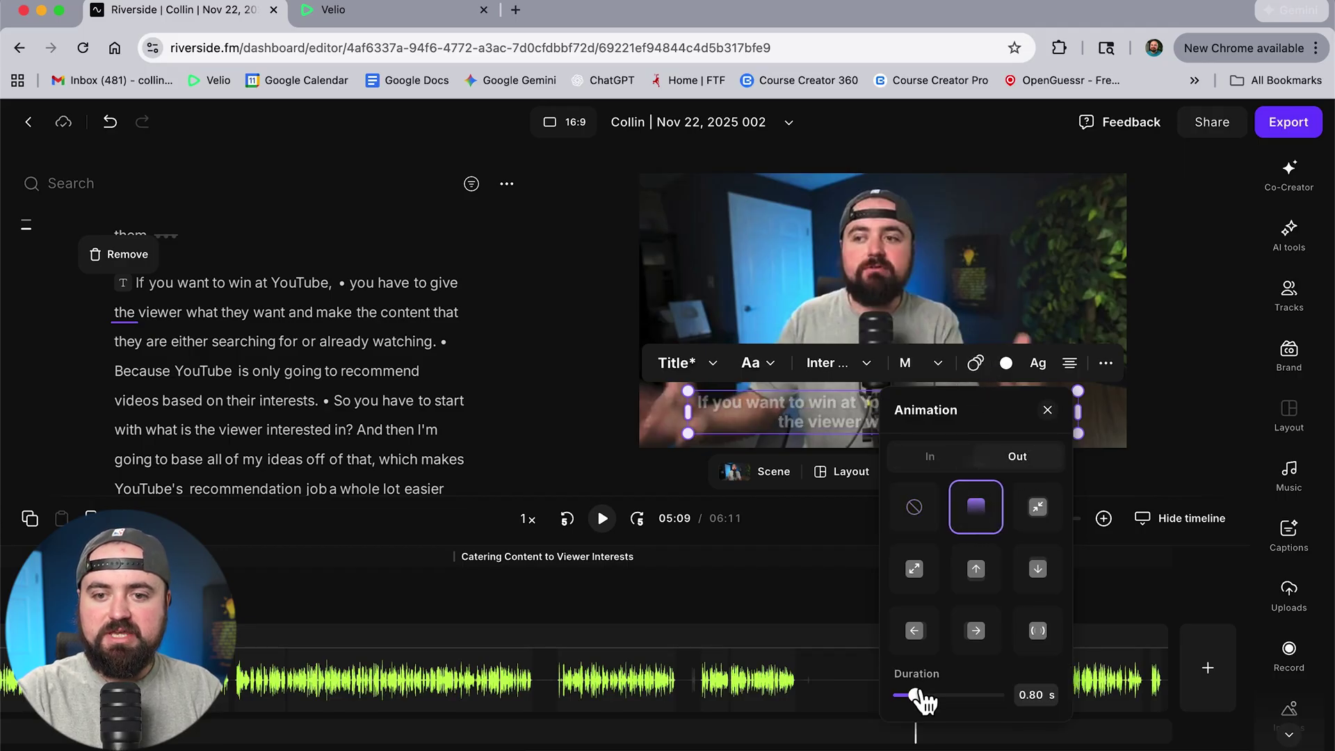
left_click_drag(916, 695, 925, 695)
left_click(1048, 410)
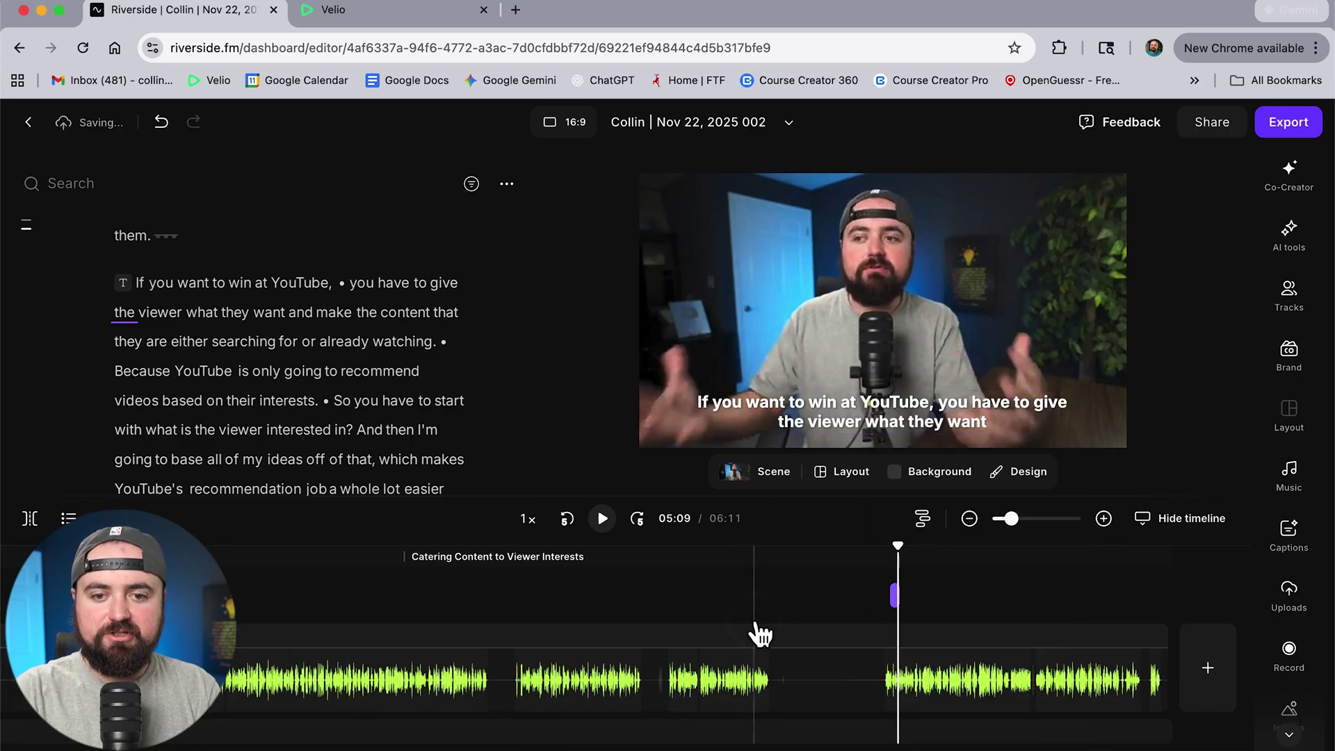
Preview the title and lengthen its timeline clip so it shows over the speaker from 05:07
left_click(749, 677)
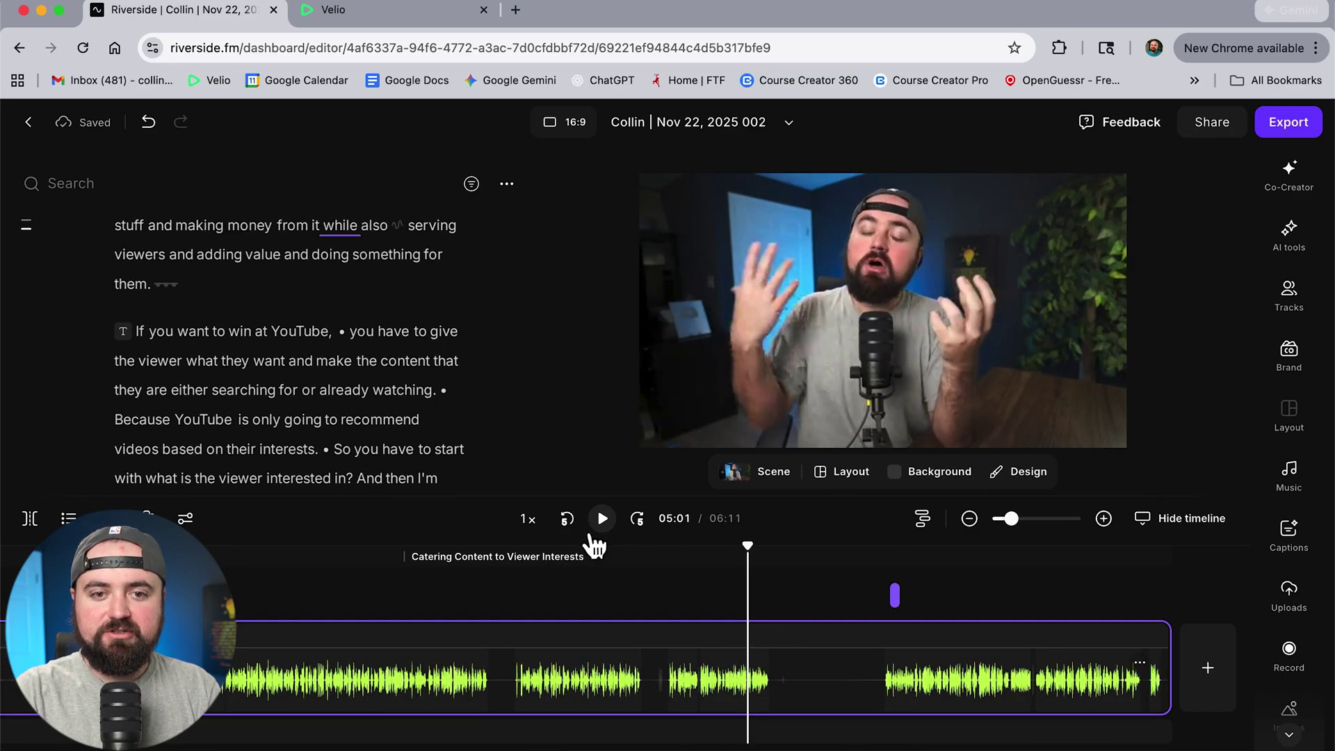
left_click(603, 520)
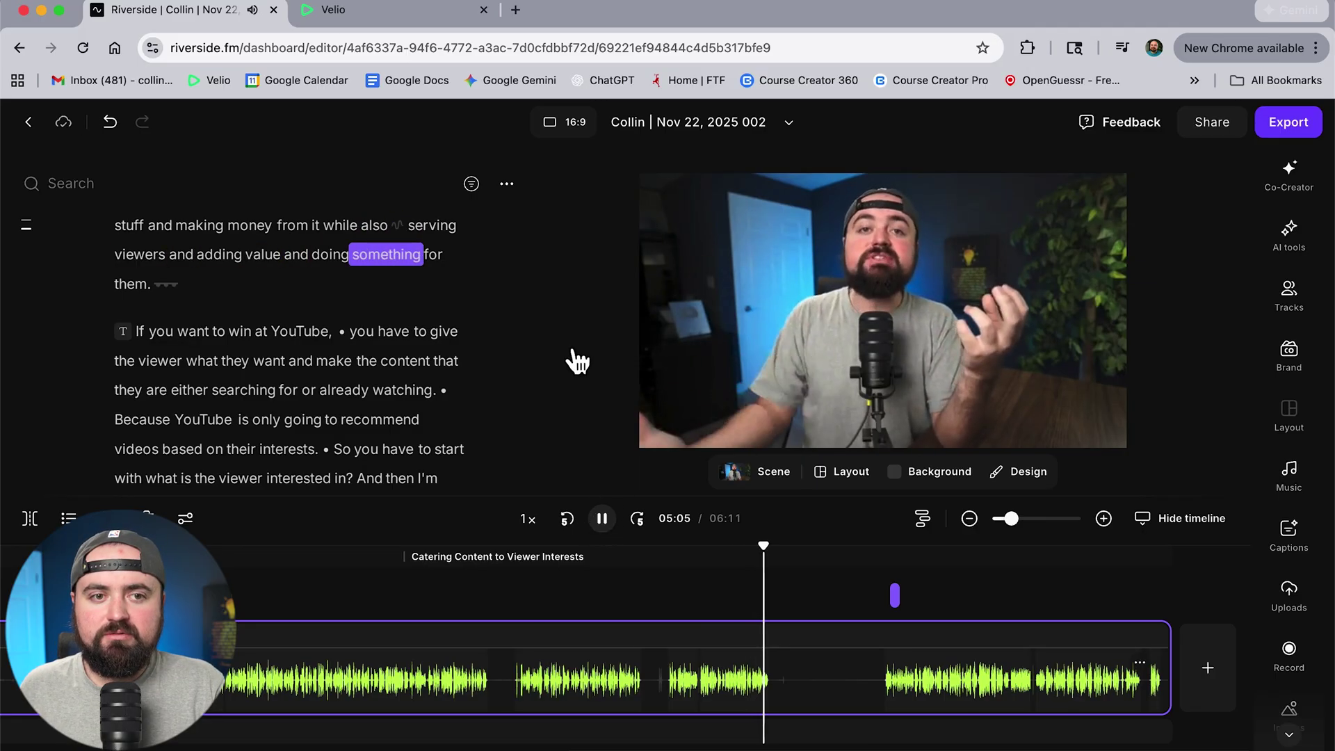
left_click(602, 533)
scroll(916, 593, "up", 2)
scroll(921, 593, "up", 2)
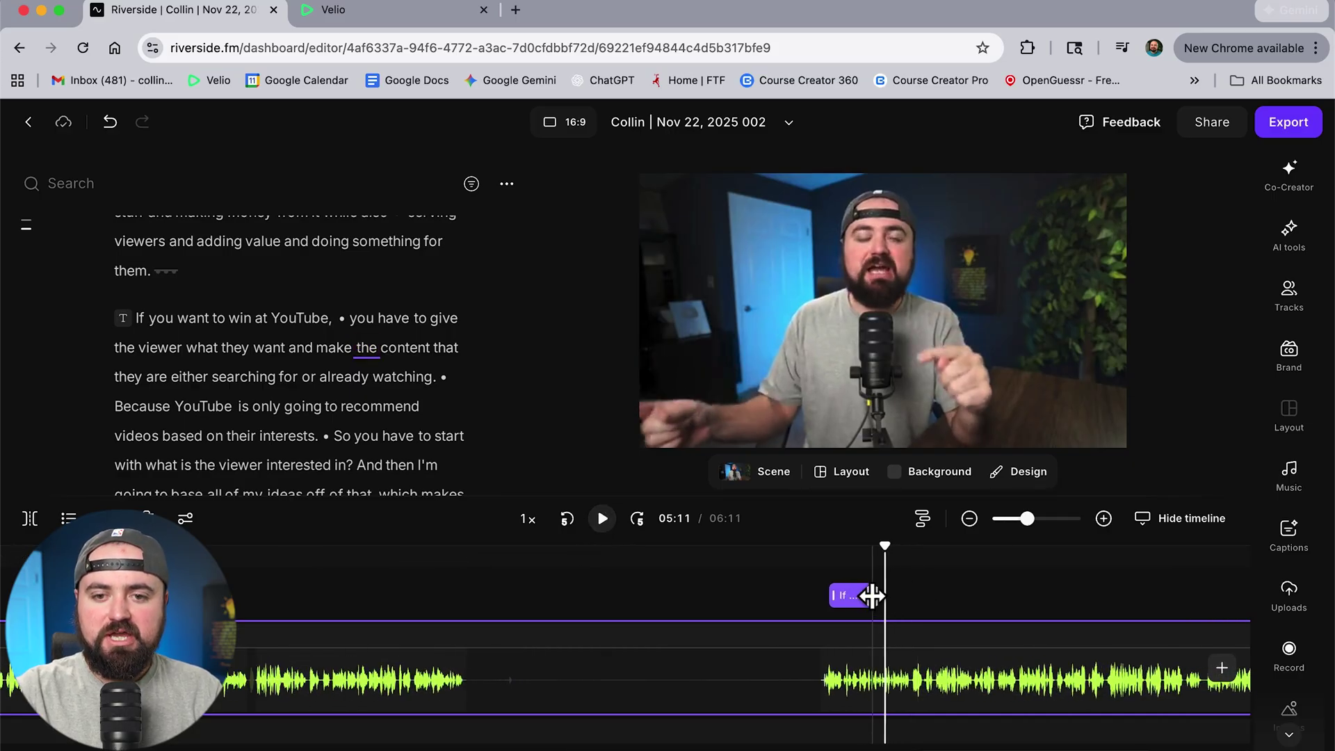
left_click_drag(874, 596, 906, 596)
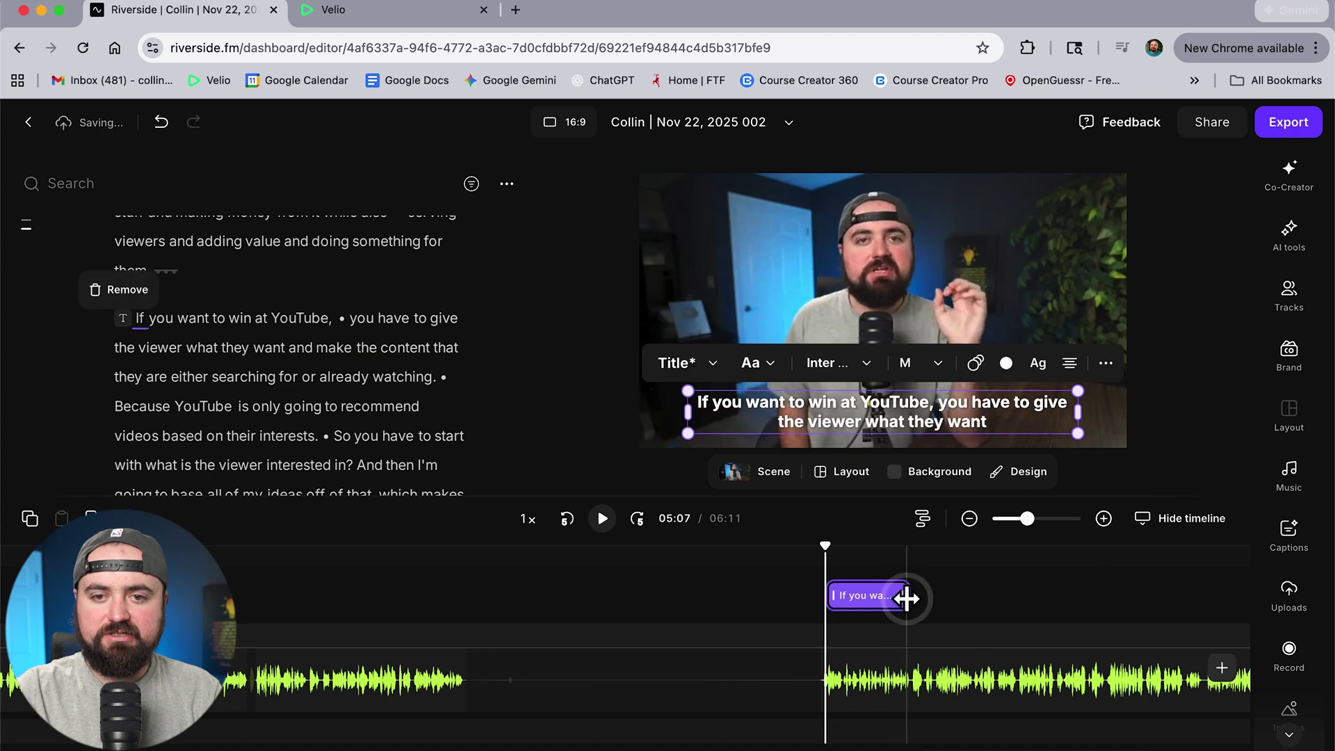
left_click(861, 591)
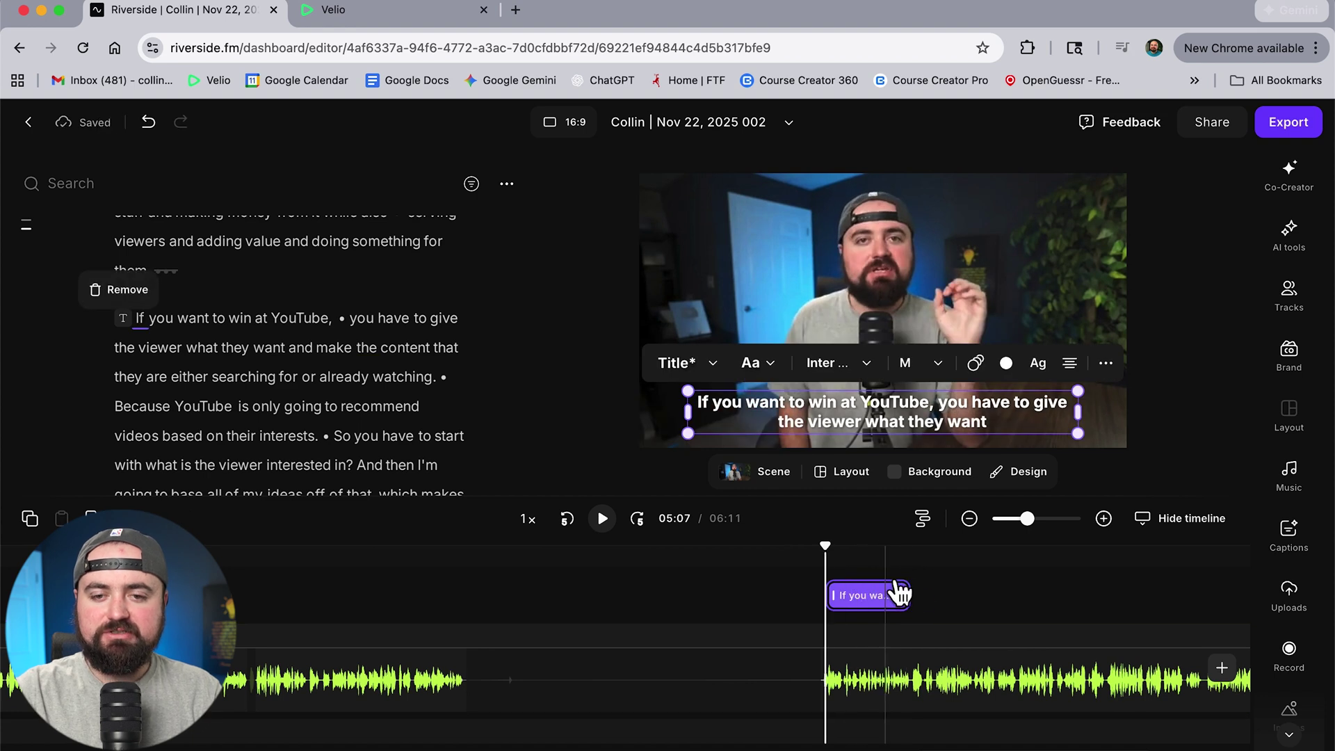
scroll(890, 591, "down", 1)
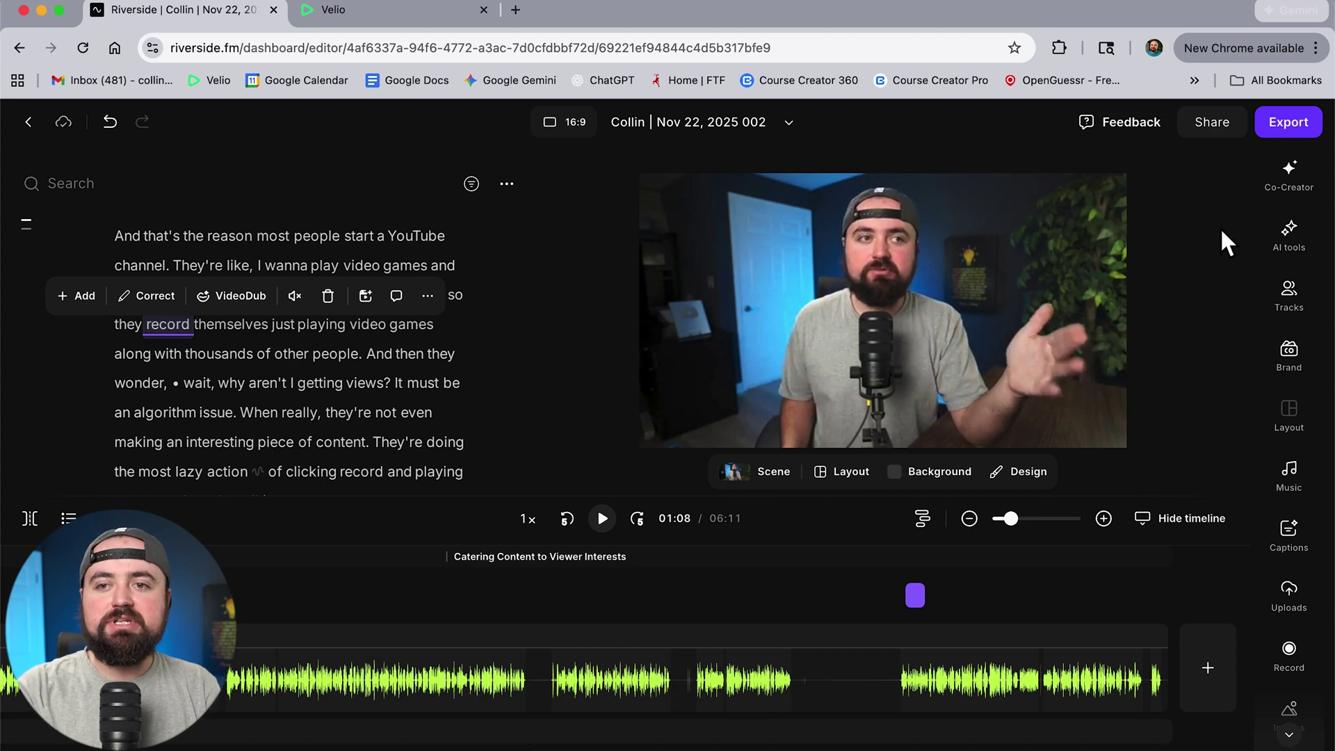
Ask Co-Creator to 'add b roll of a gaming streamer.', inserting a 4-second clip at 01:08
left_click(1289, 182)
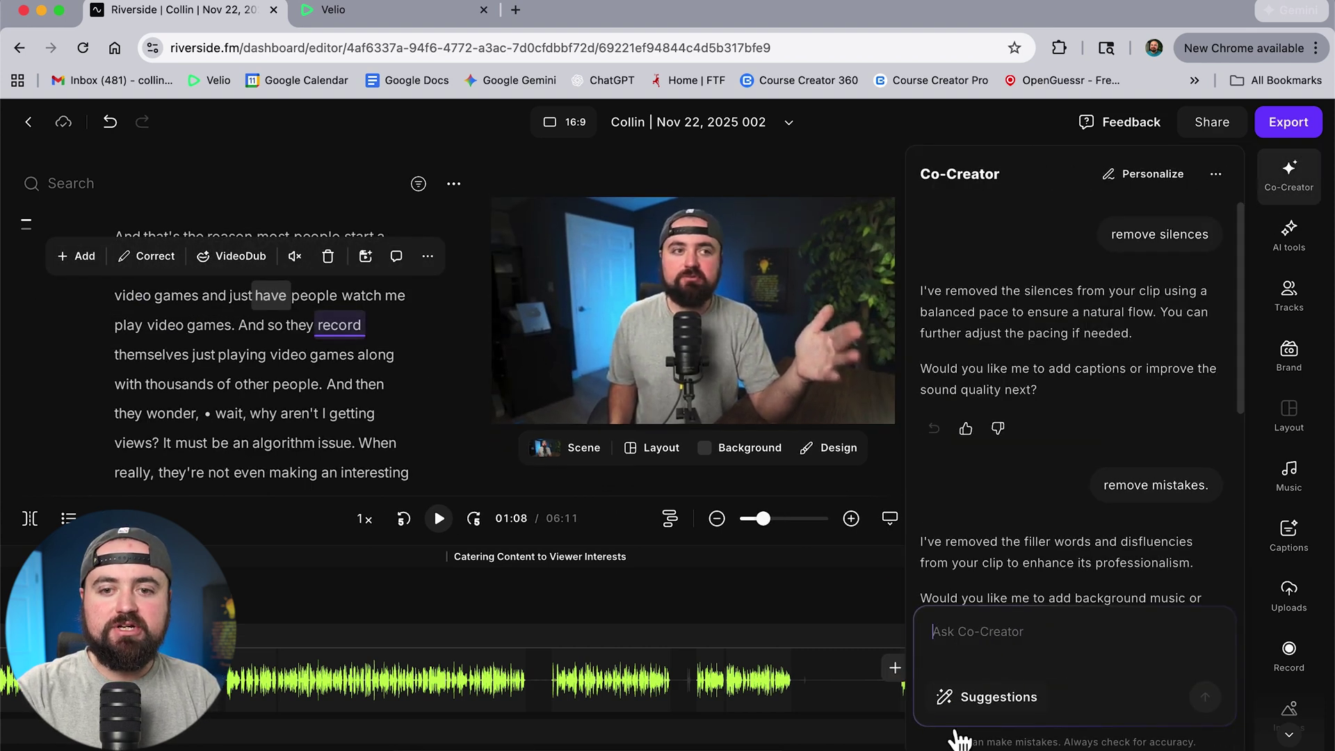
type("ad")
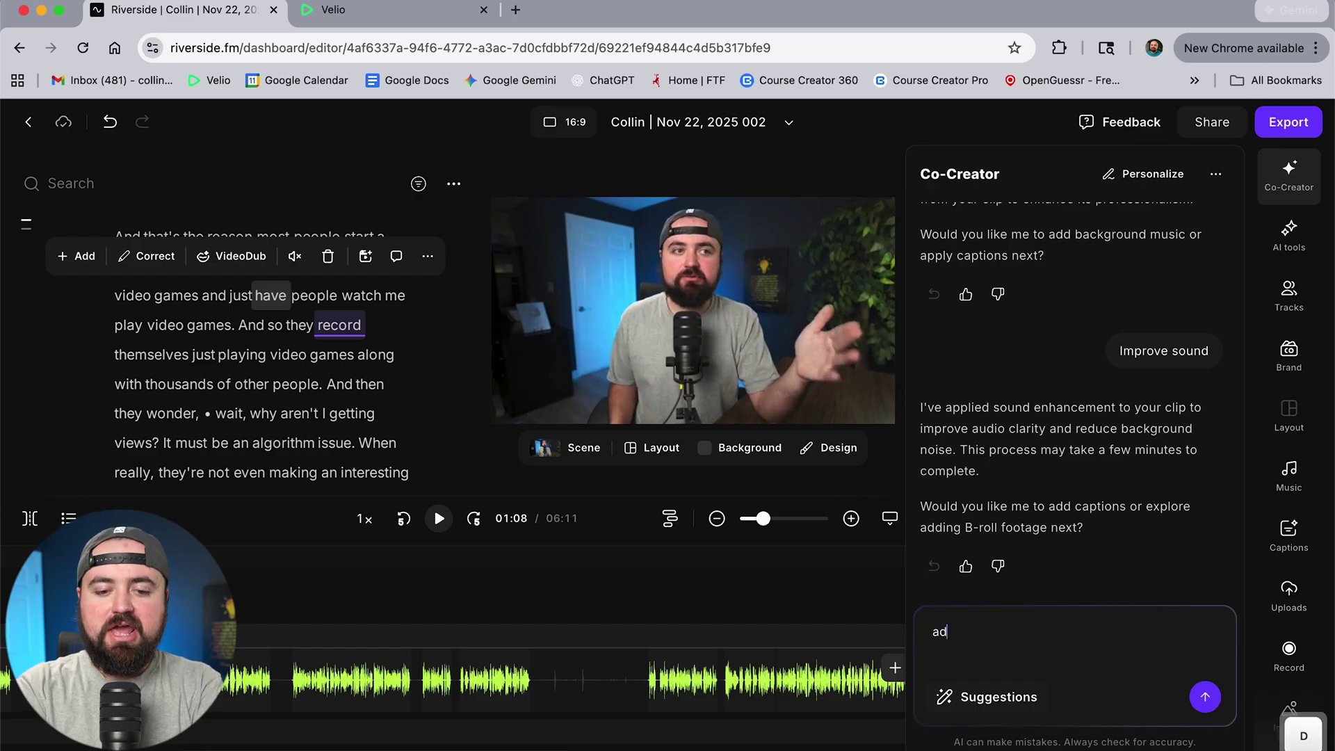
type("d b roll of ")
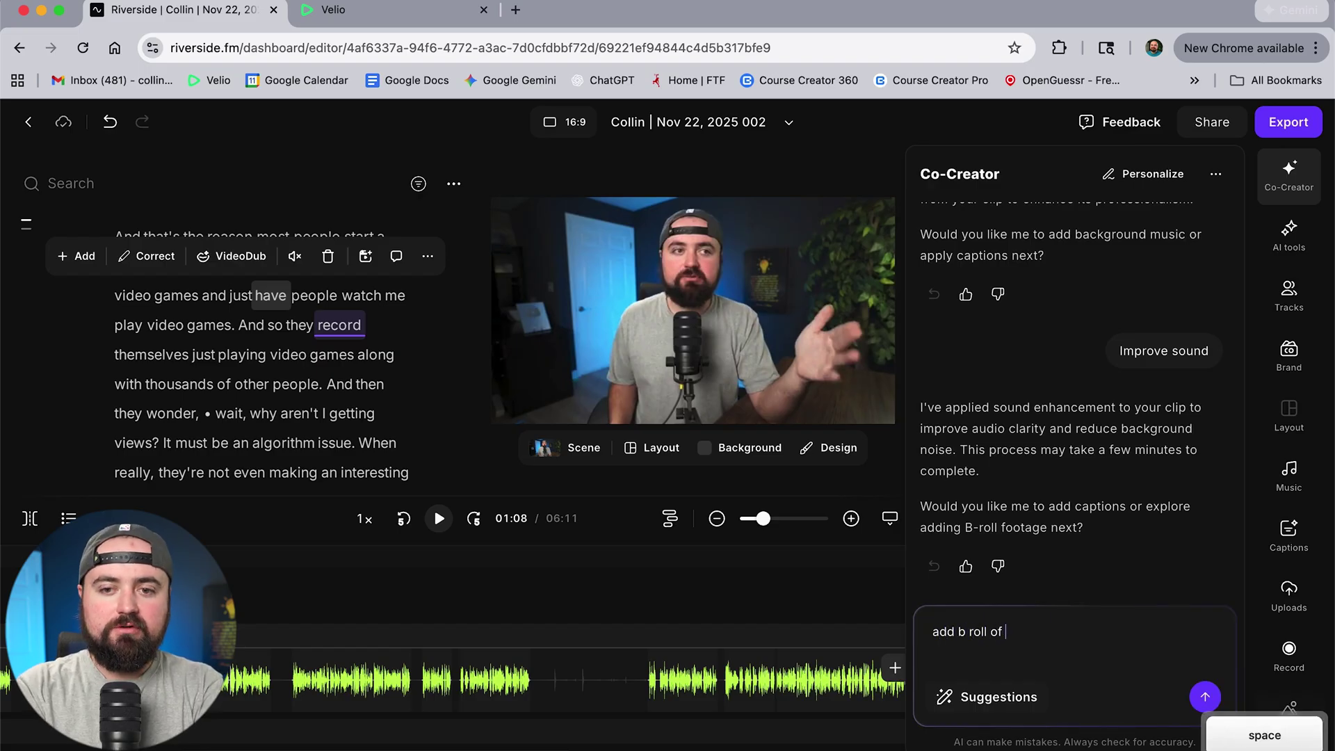
type("a gaming streamer.")
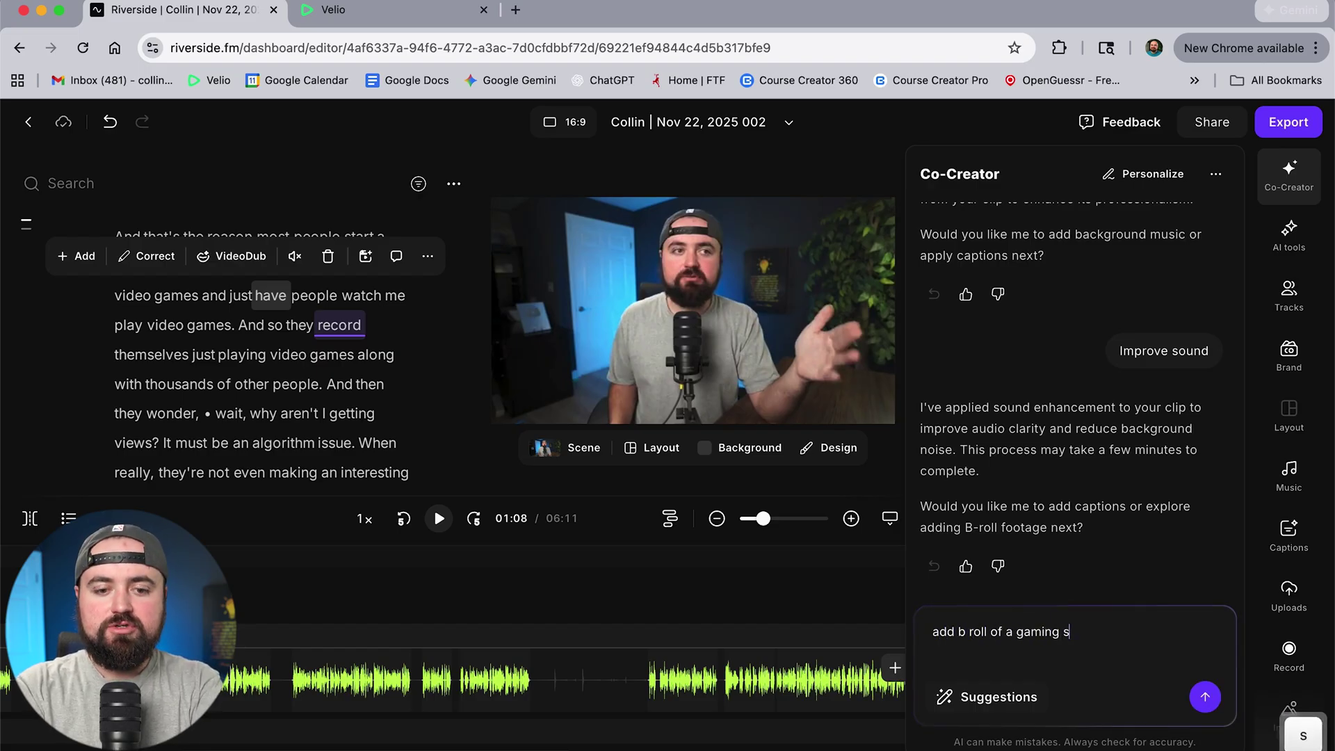
left_click(1208, 700)
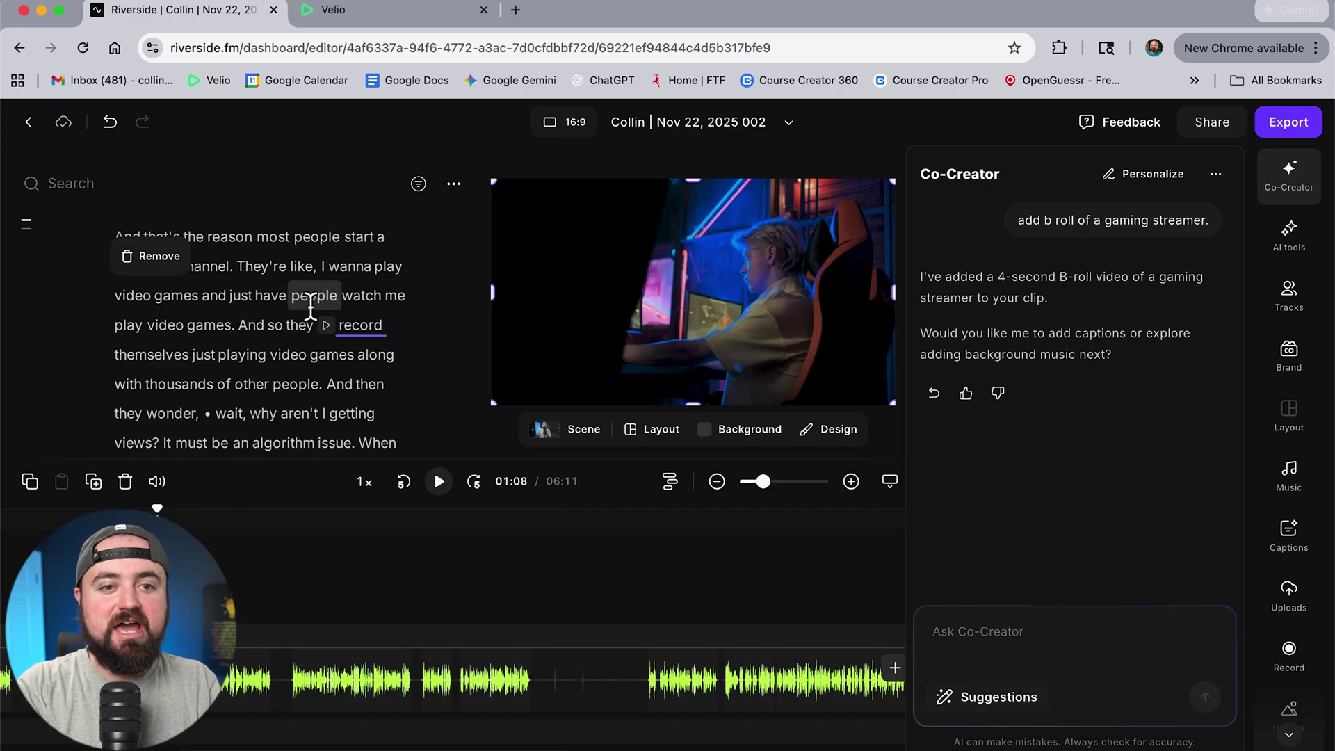
Close Co-Creator, replay the gaming-streamer B-roll from 'They're' to 01:16, then jump to 'lazy'
left_click(245, 267)
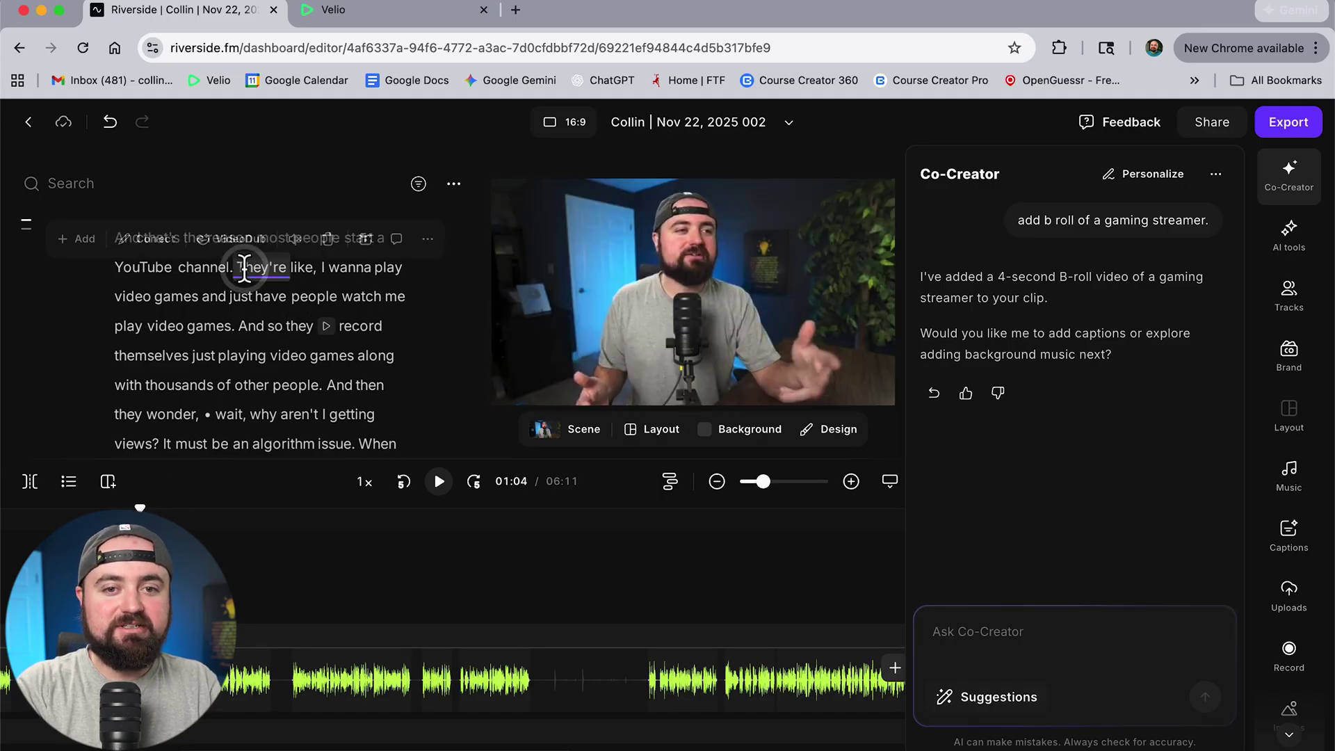
left_click(1290, 177)
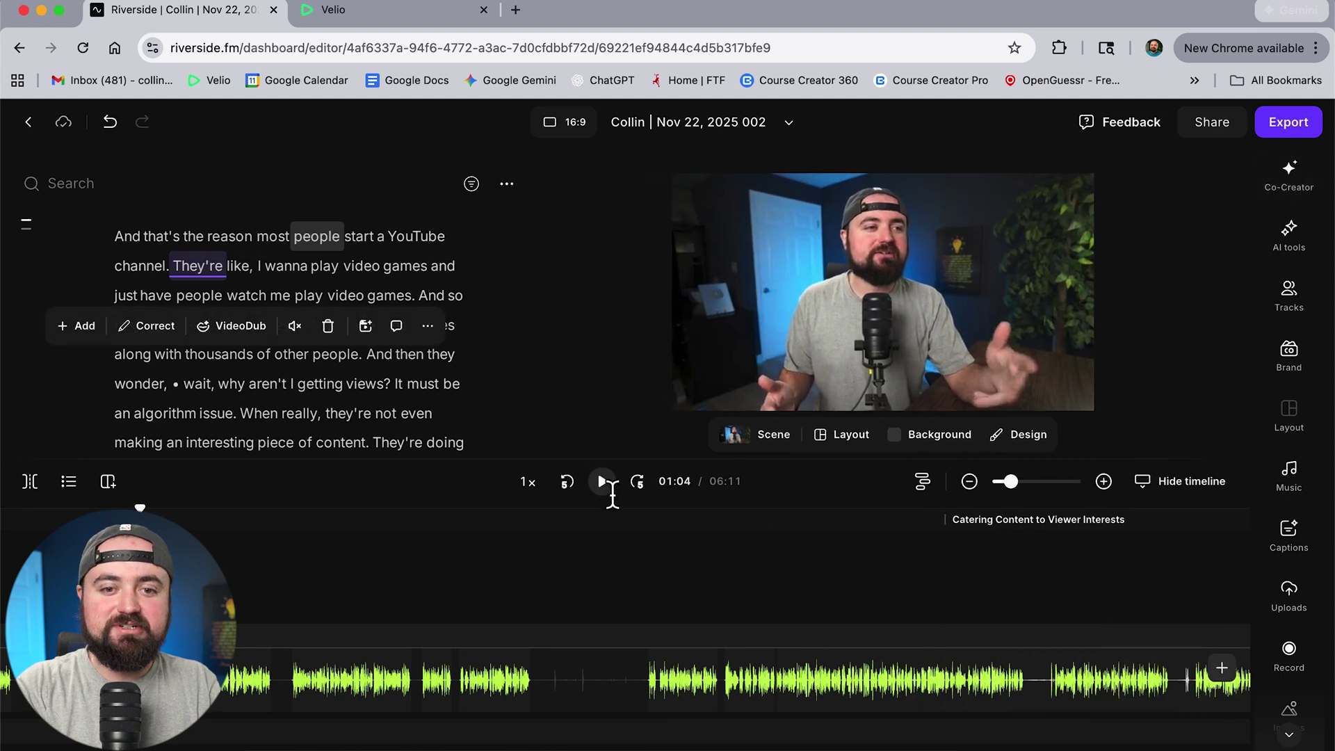
left_click(606, 487)
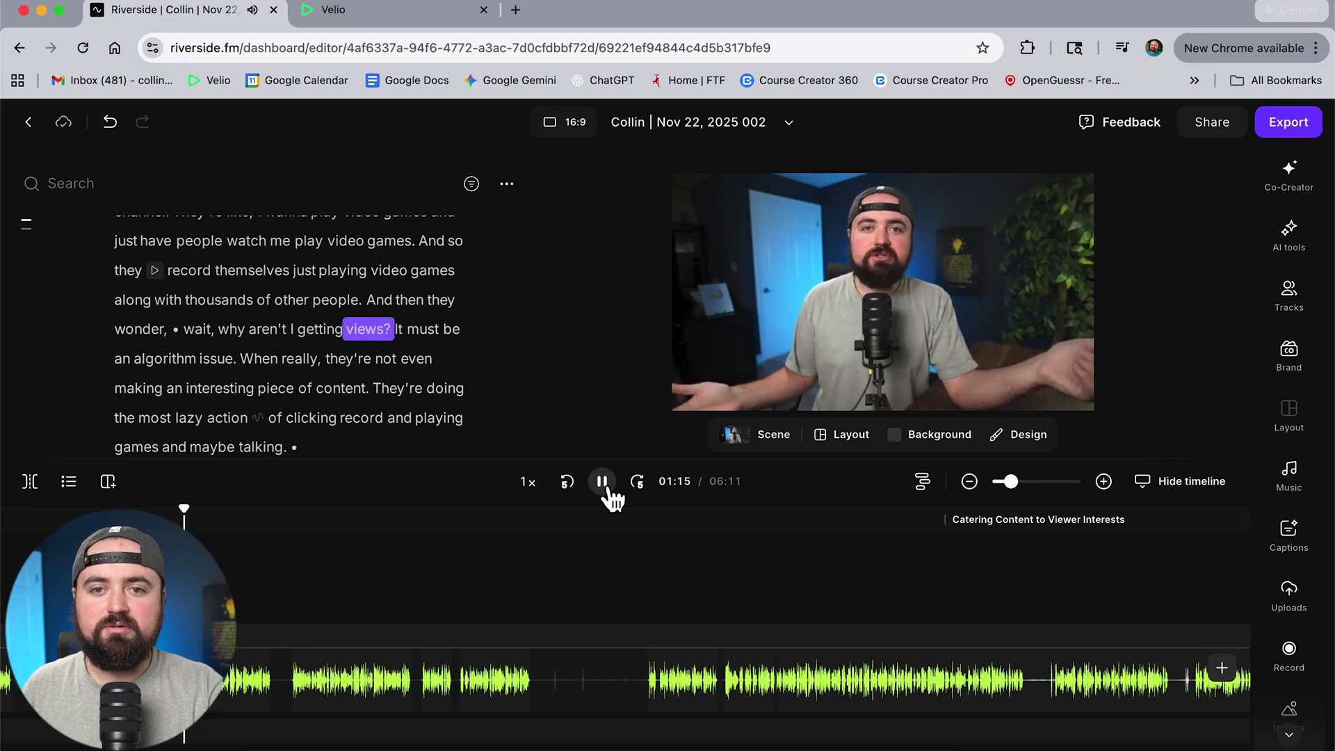
left_click(605, 483)
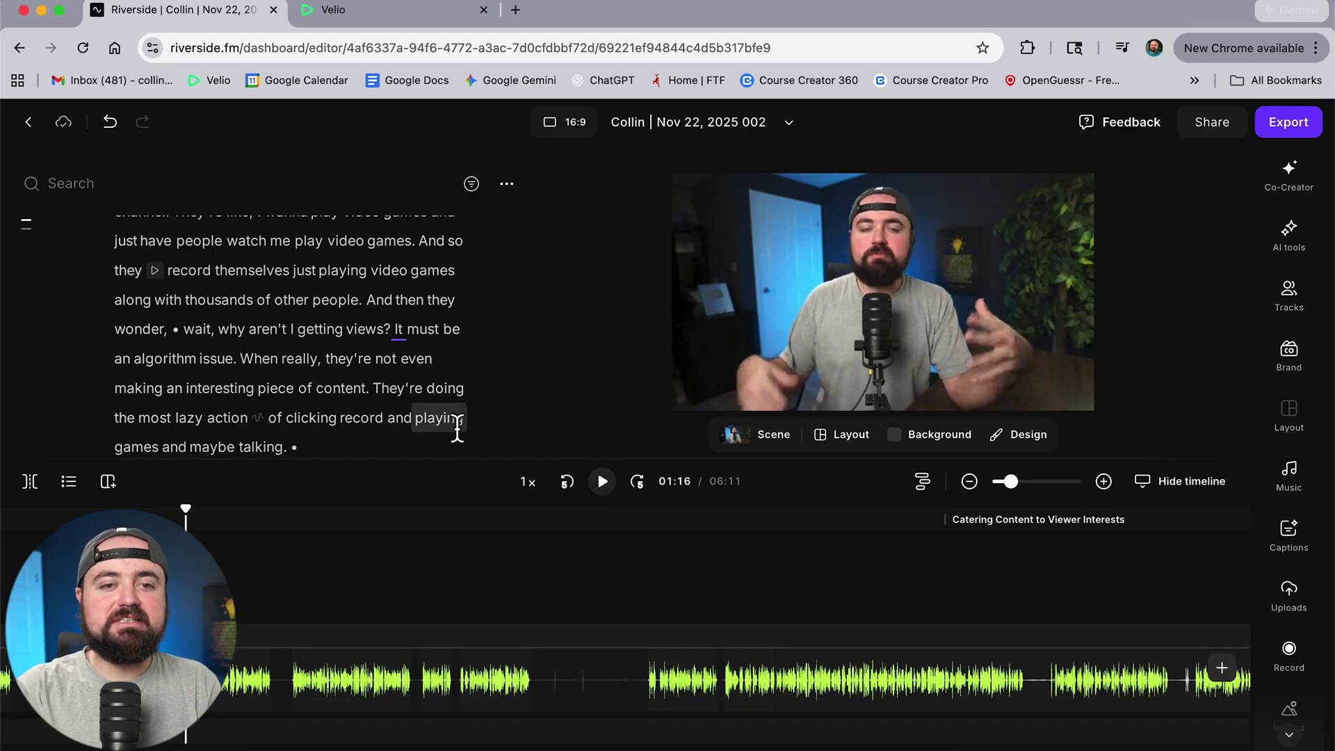
scroll(408, 417, "down", 1)
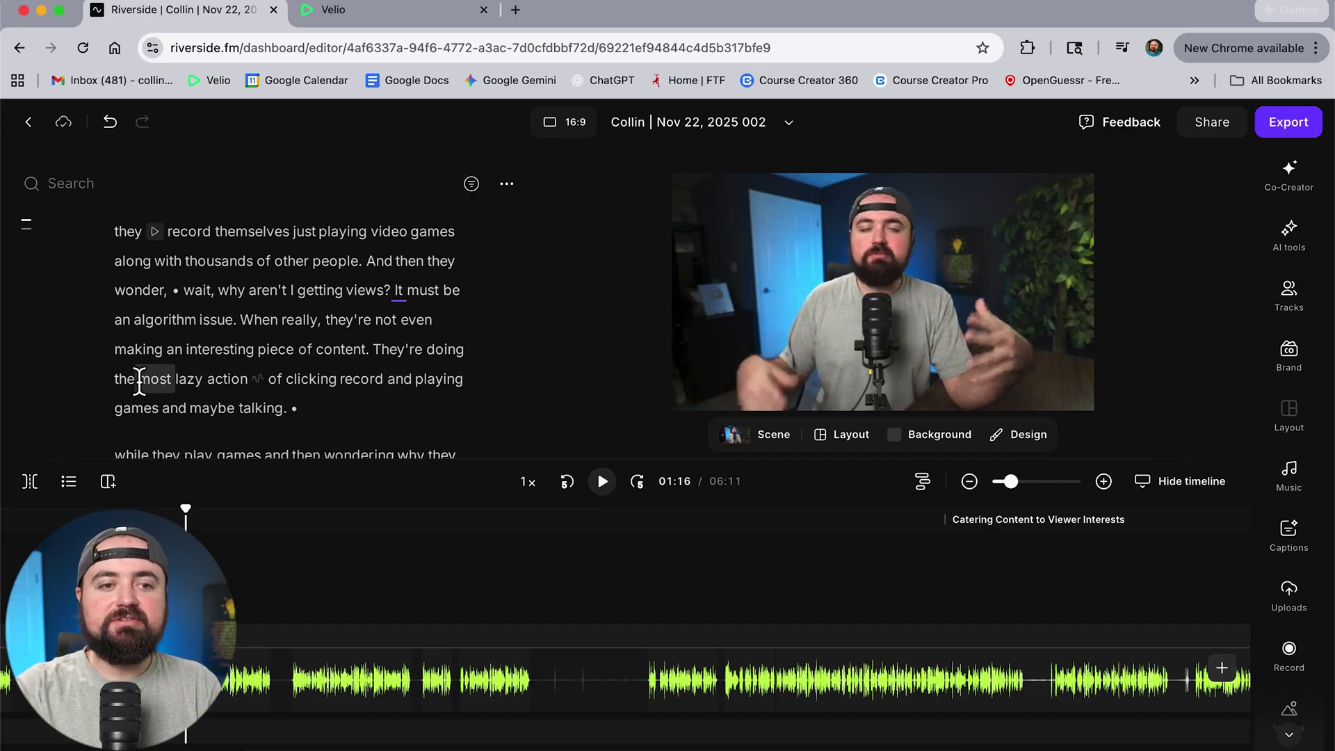
left_click(186, 381)
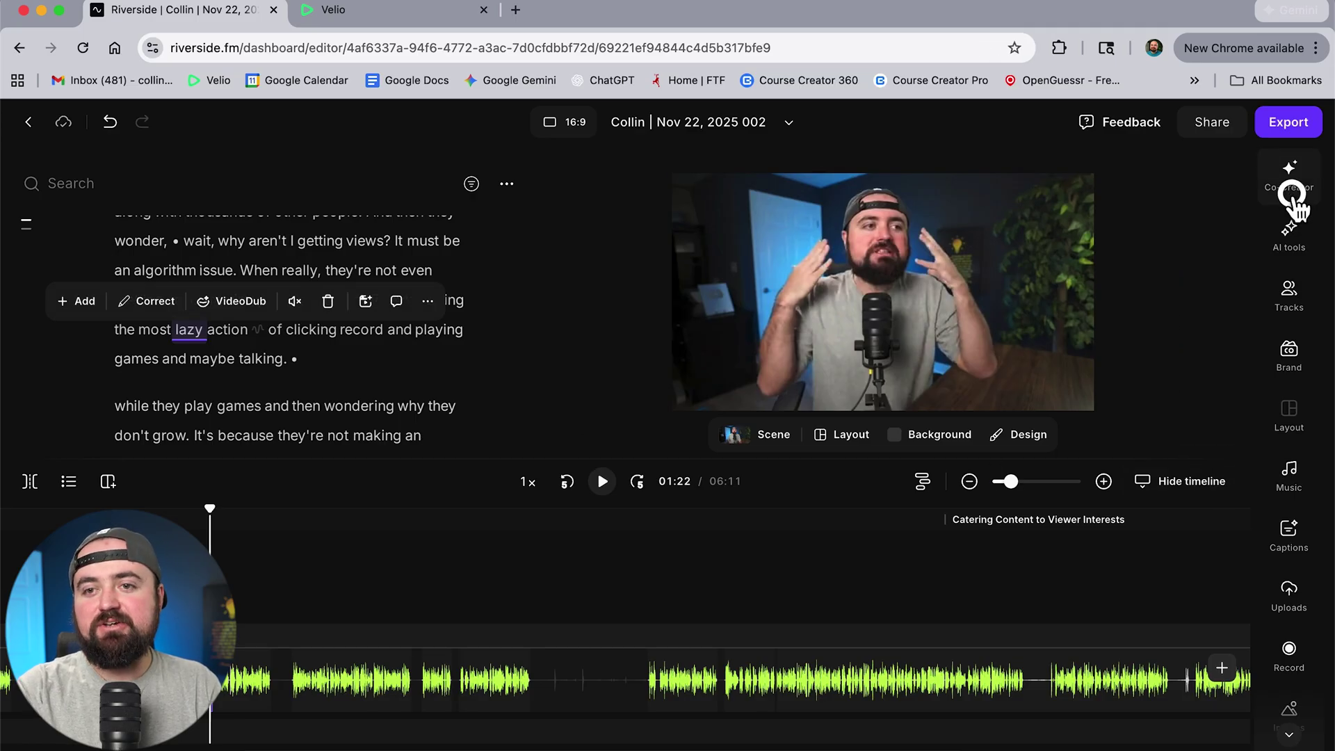
Ask Co-Creator to 'add b roll of someone acting lazy'
left_click(1289, 174)
left_click(1016, 634)
type("add ")
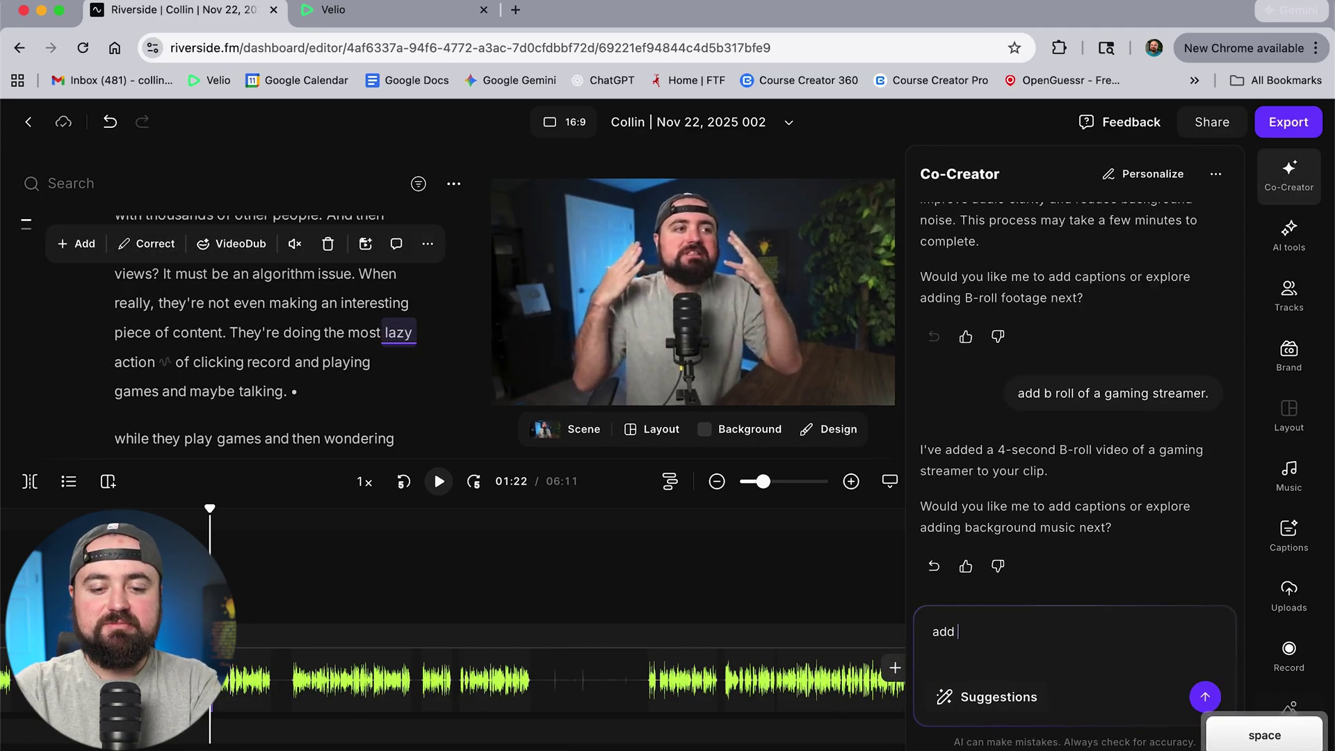
type("b roll of someone ")
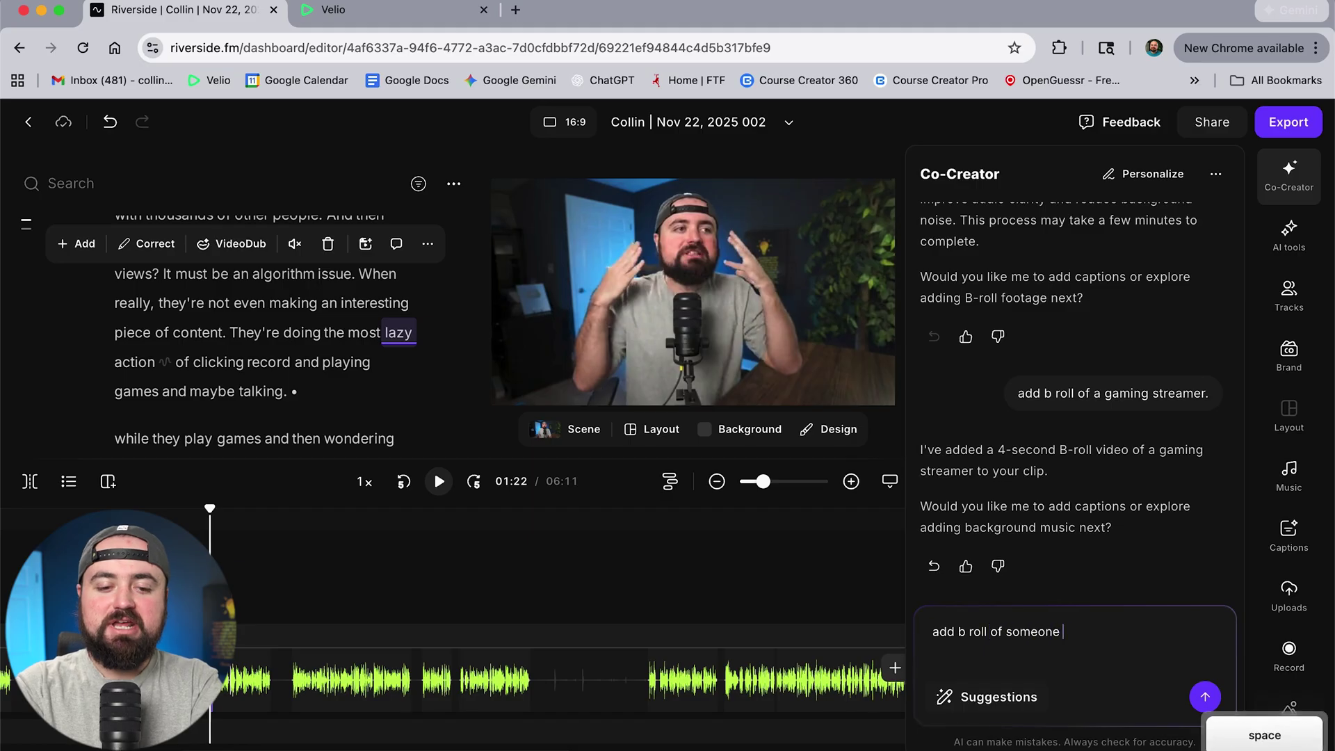
type("acting lazy")
key("Return")
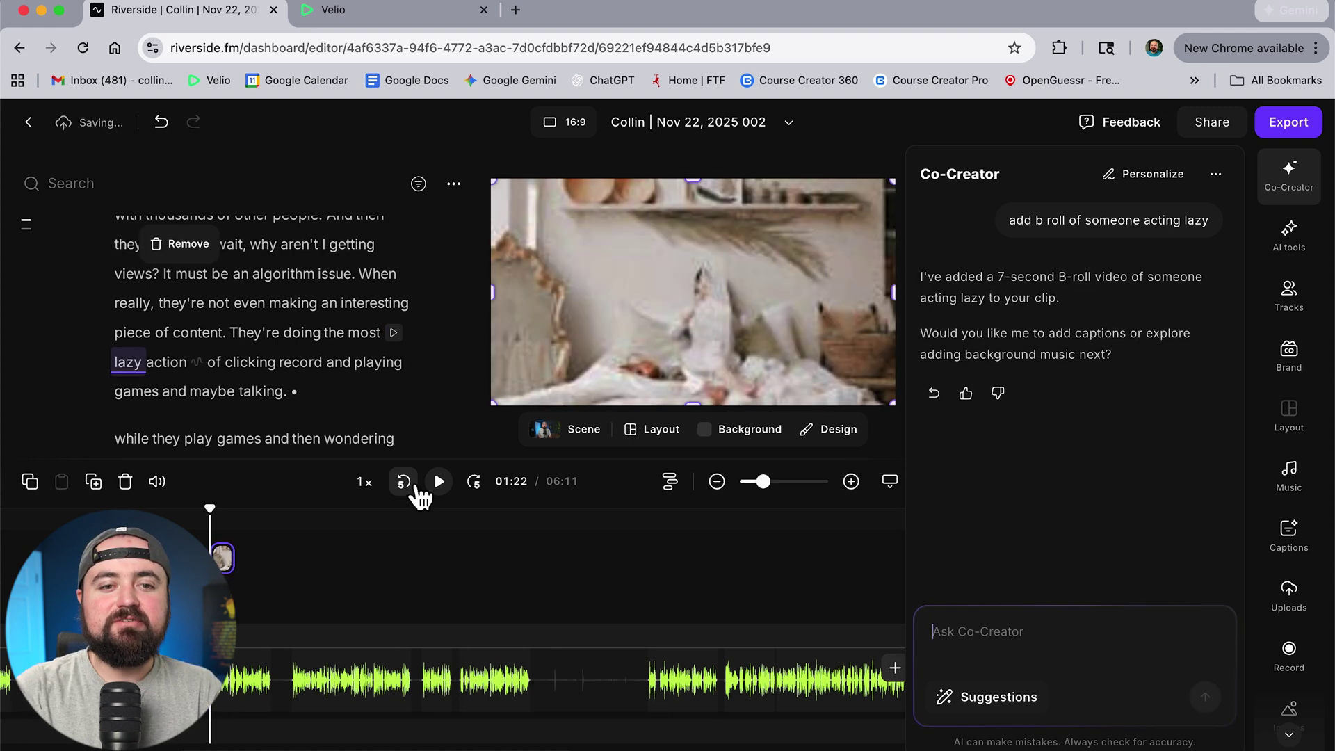
Preview the new 7-second lazy B-roll placed around 01:22
left_click(439, 482)
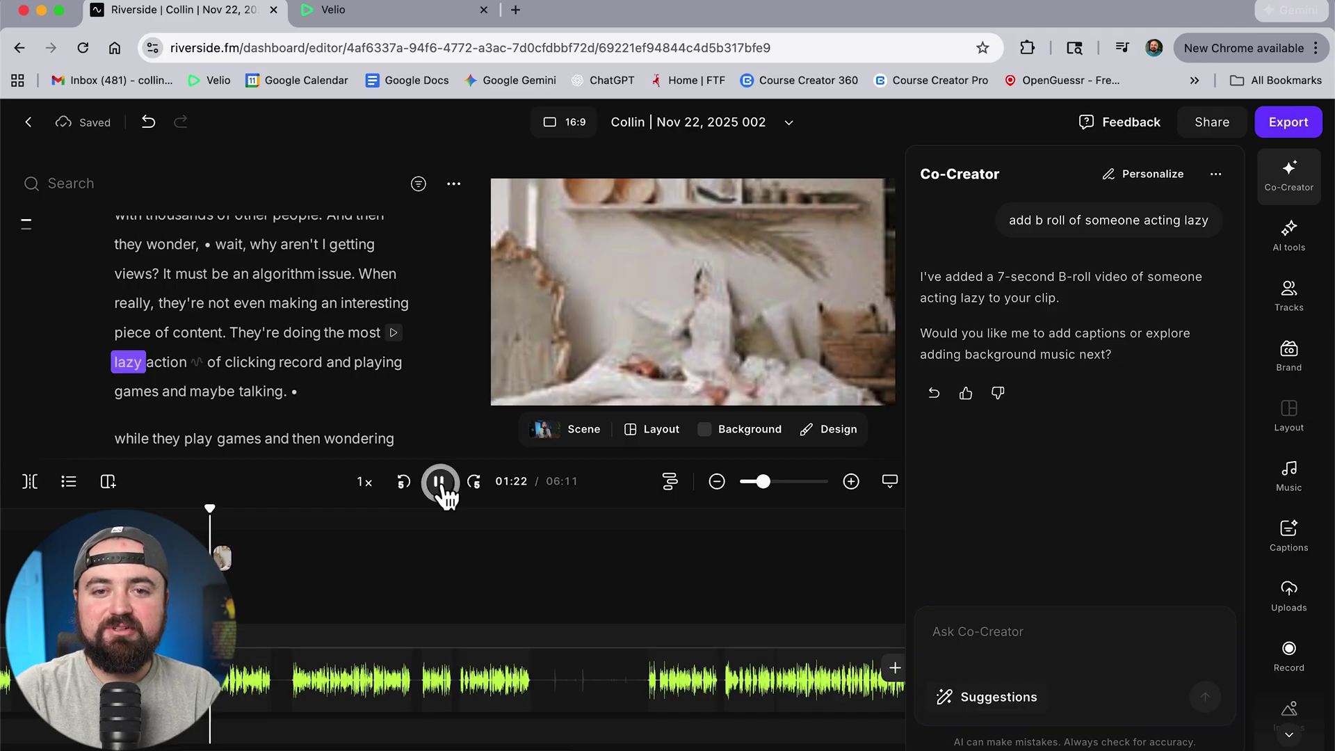
left_click(223, 530)
key("space")
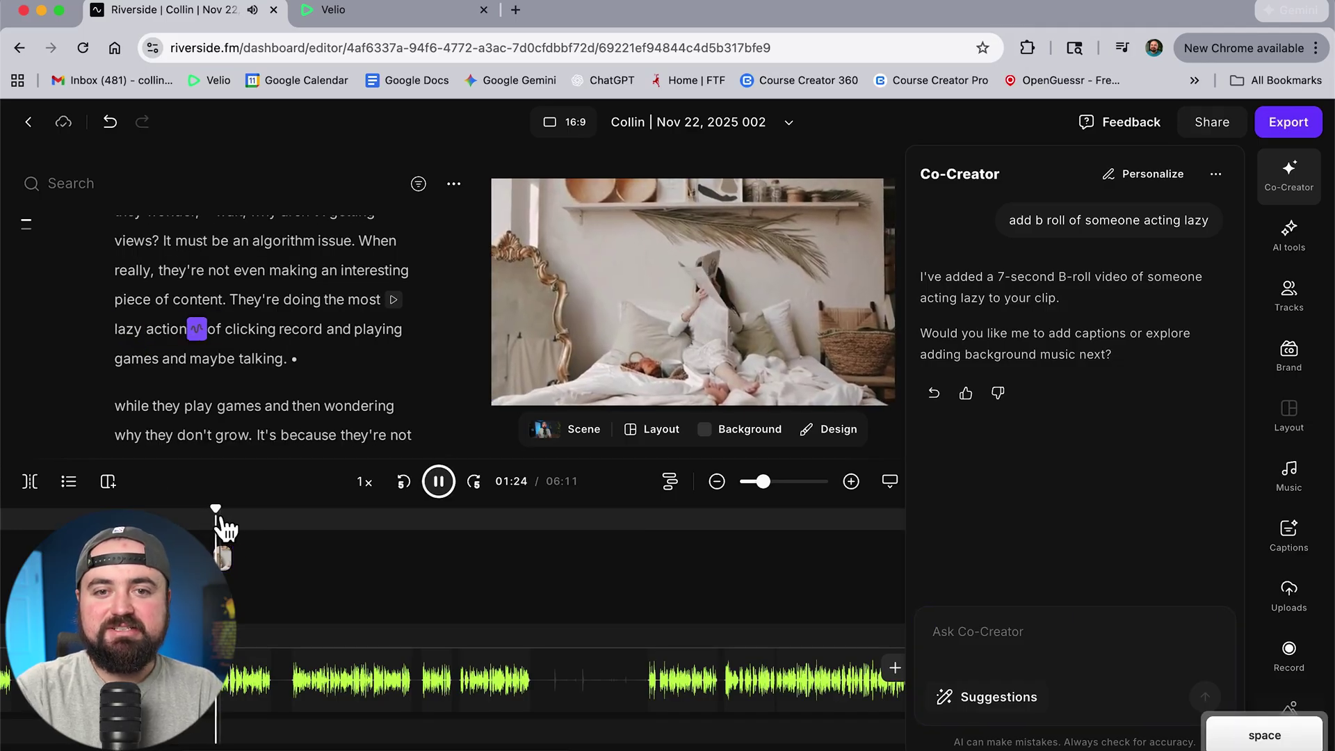
key("space")
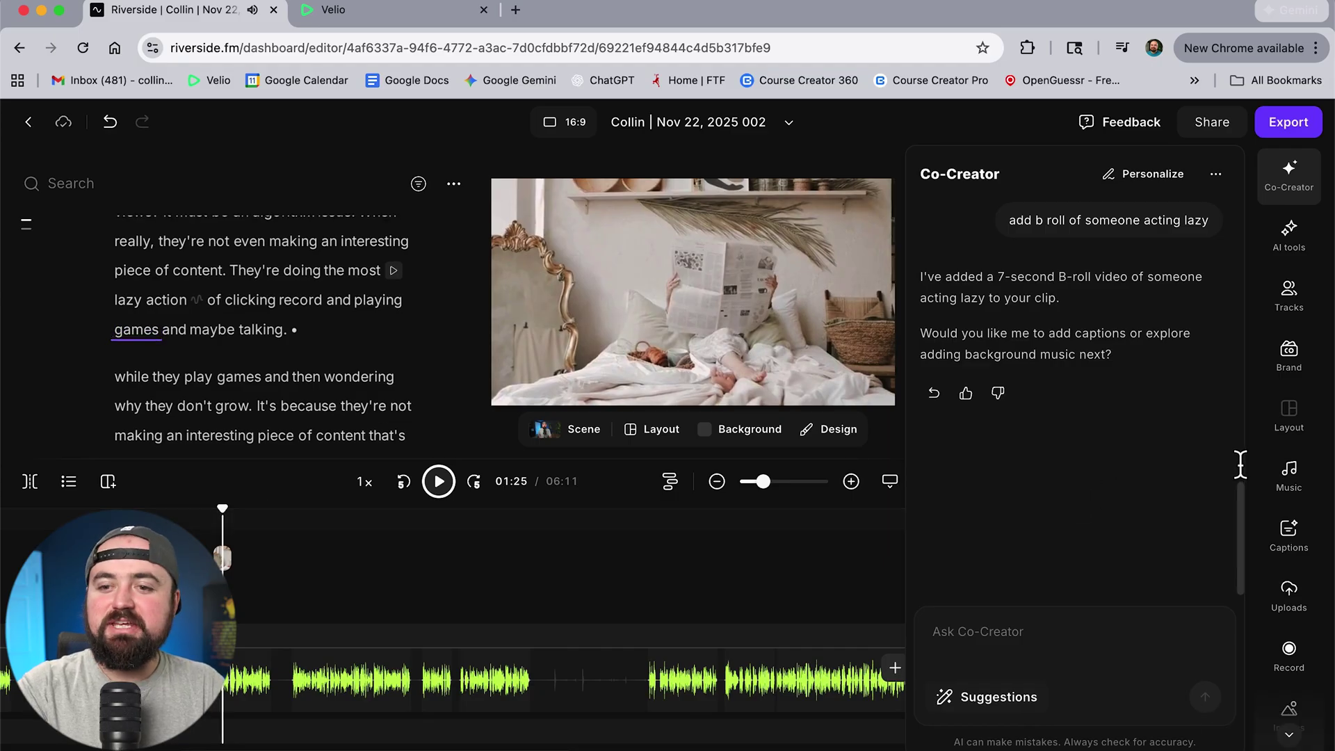
scroll(1295, 382, "down", 2)
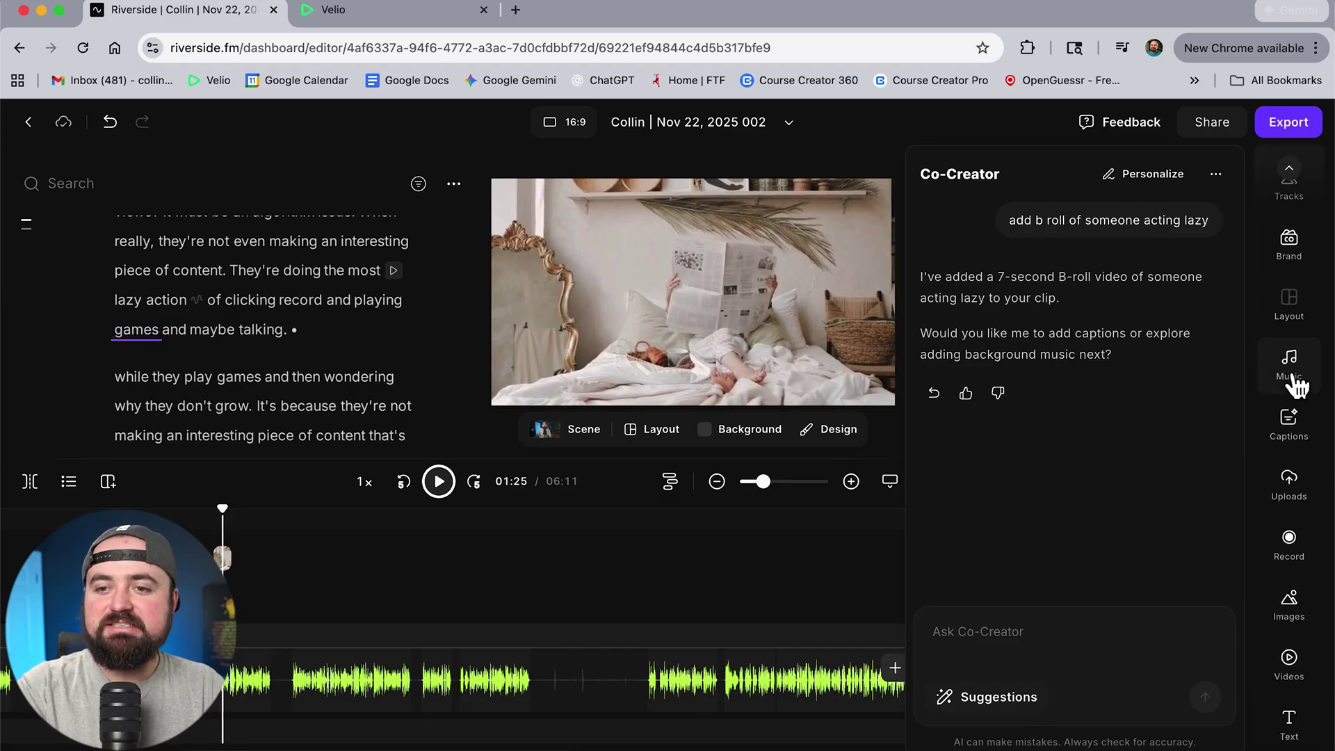
Browse the stock Videos, caption style presets and Music library, leaving all side panels closed
left_click(1288, 663)
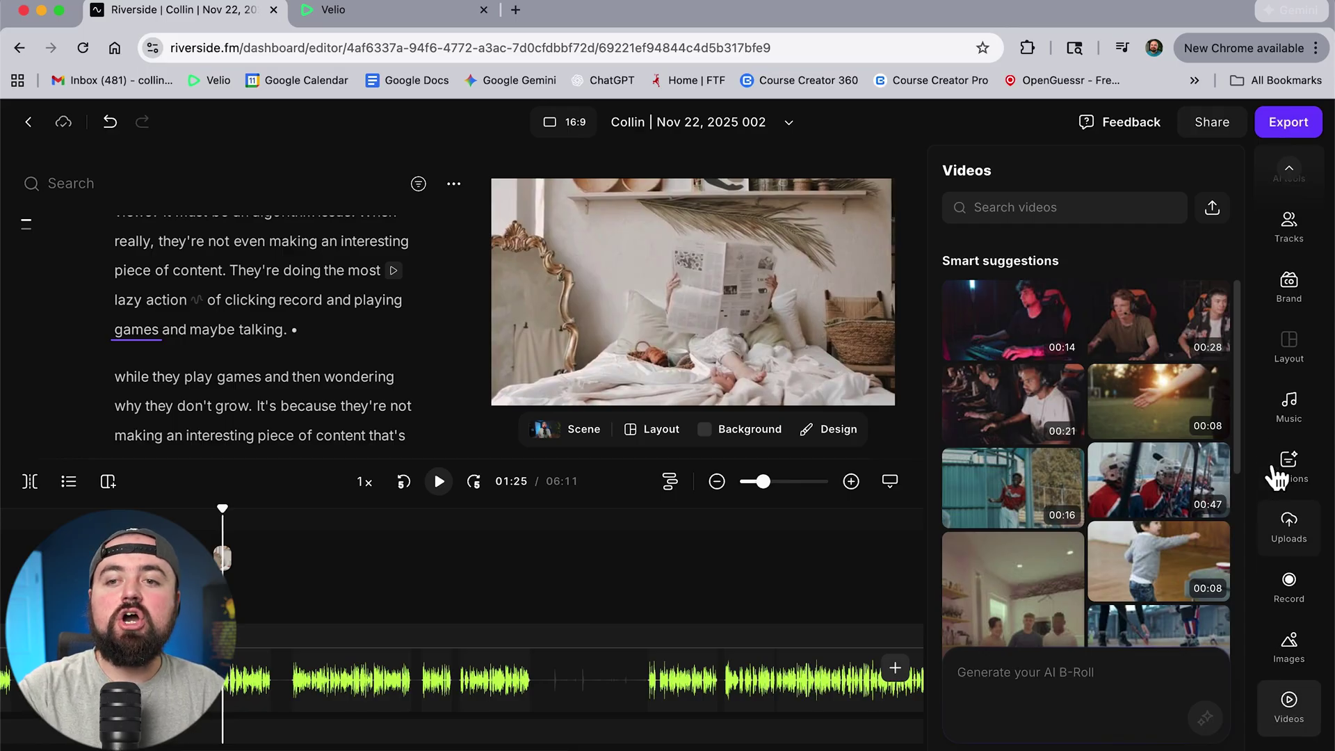
left_click(1288, 167)
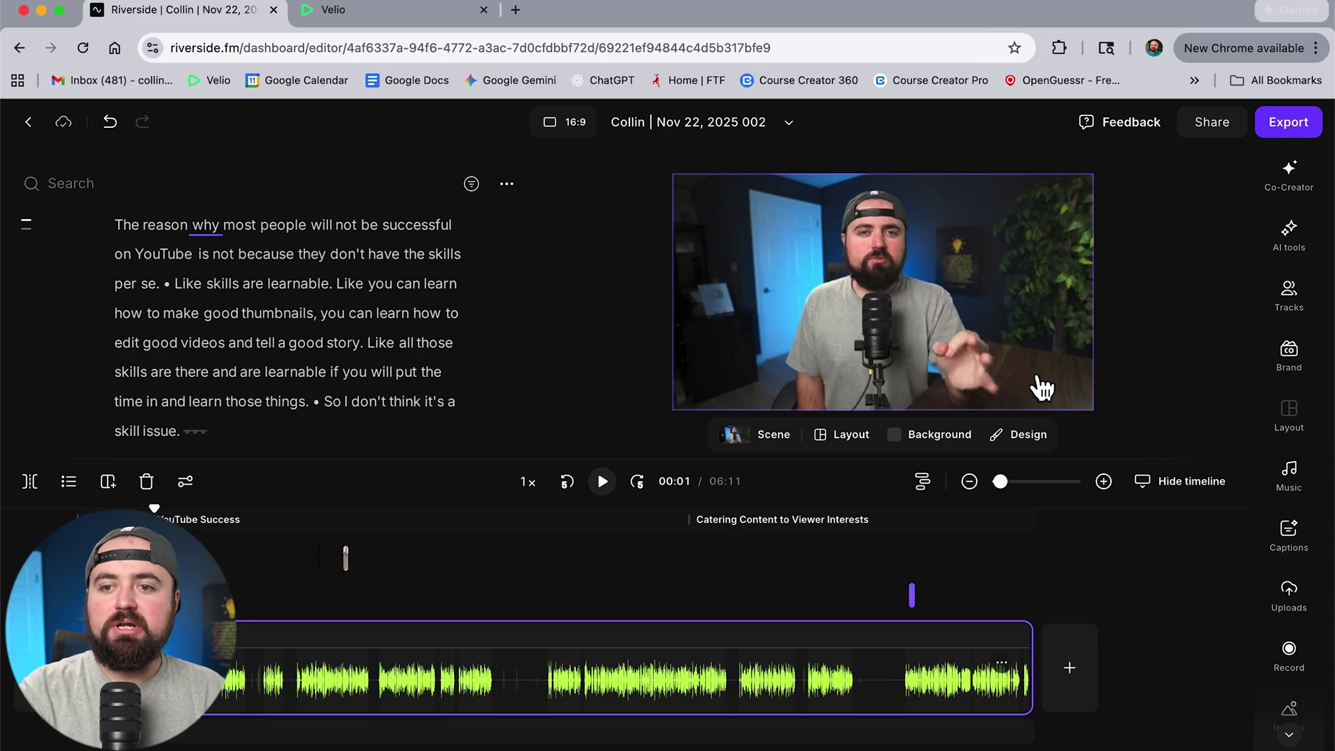
scroll(1283, 504, "down", 2)
left_click(1290, 449)
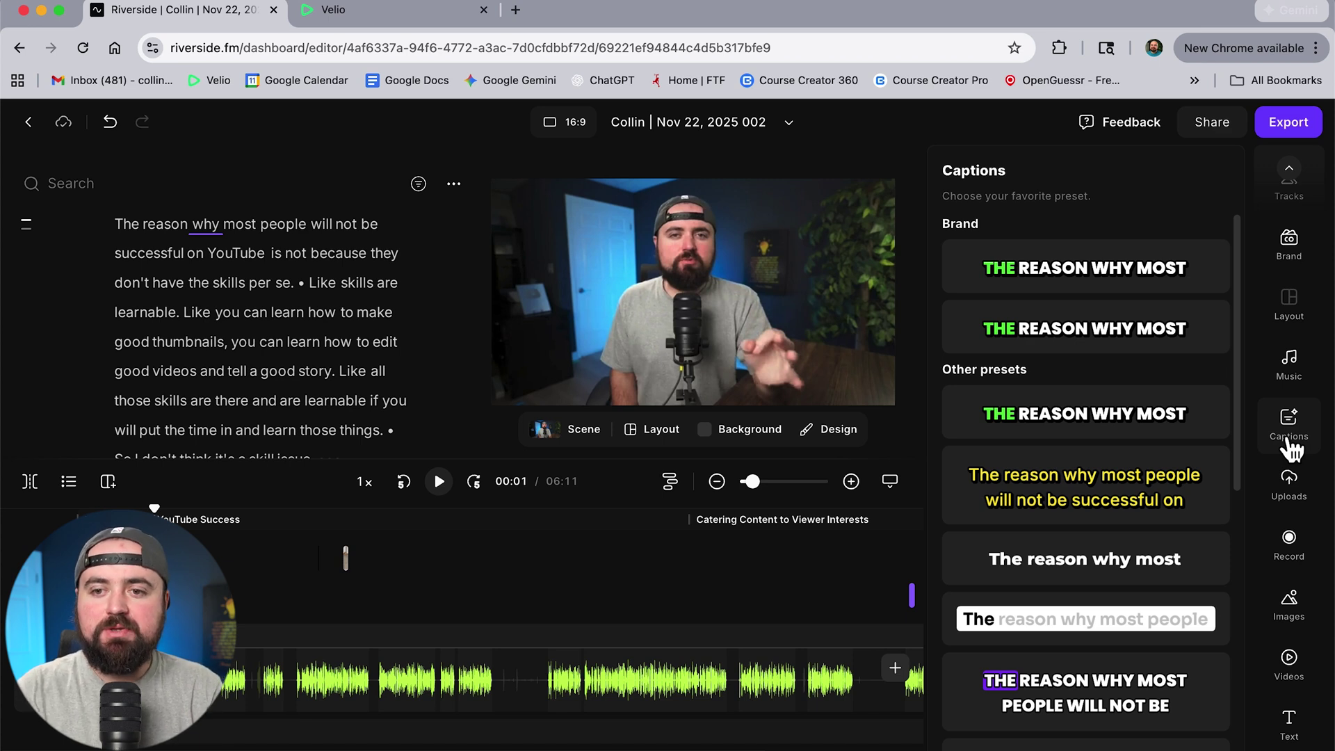
left_click(1289, 438)
left_click(1289, 373)
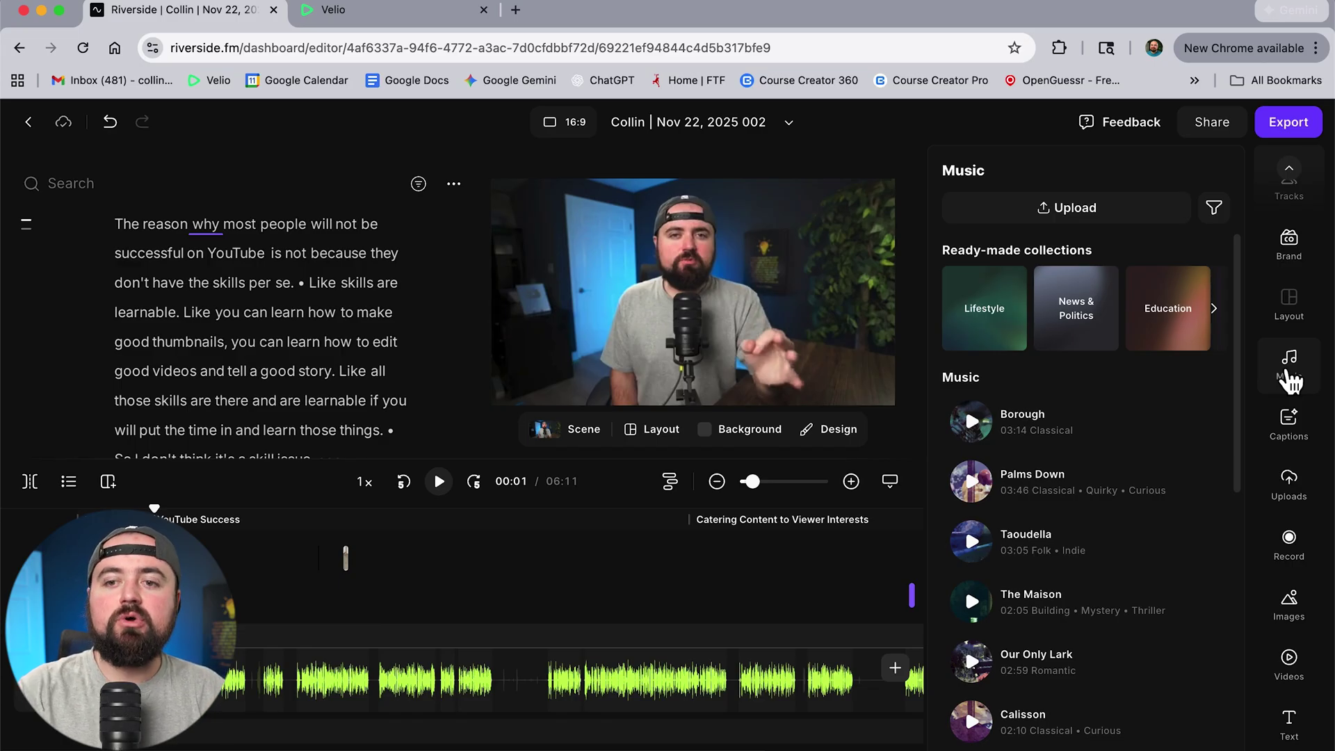
left_click(1288, 381)
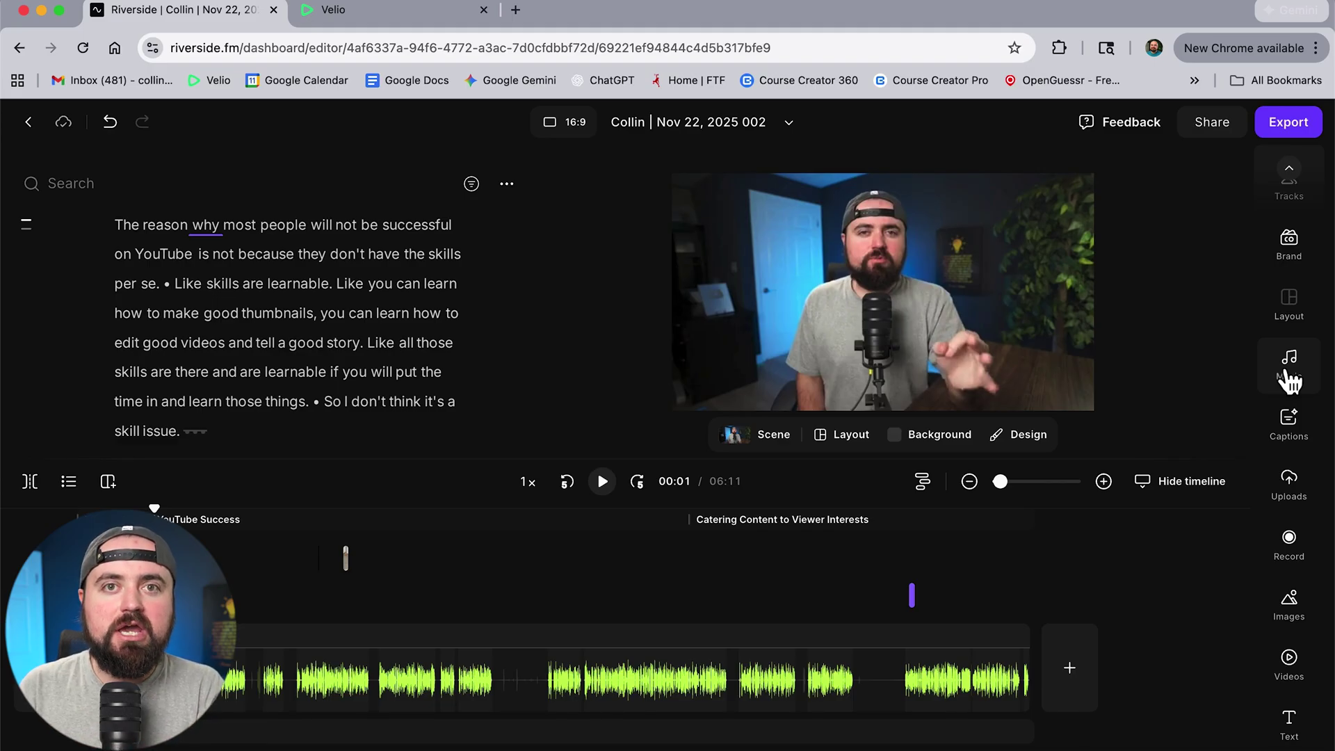
scroll(1288, 381, "up", 2)
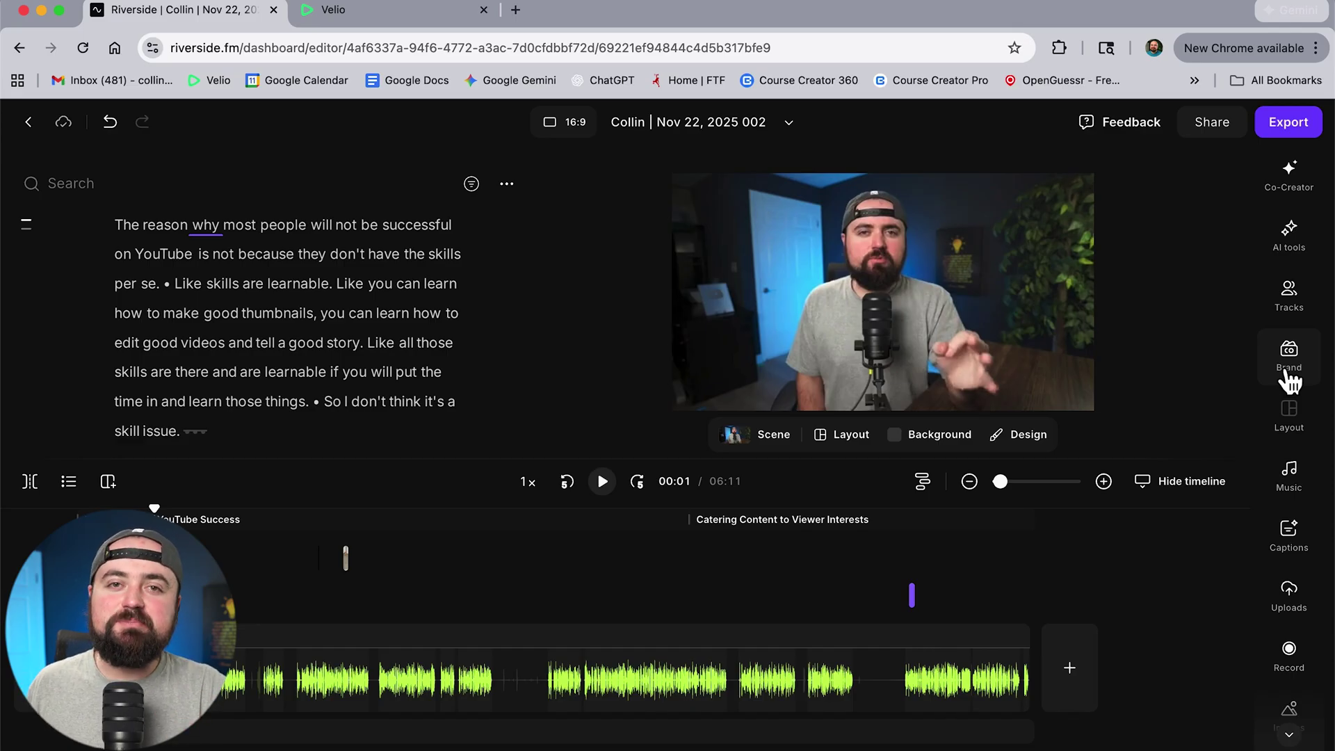
Generate a LinkedIn post from Co-Creator's Promote suggestions, then return to the Collin project page
left_click(1296, 185)
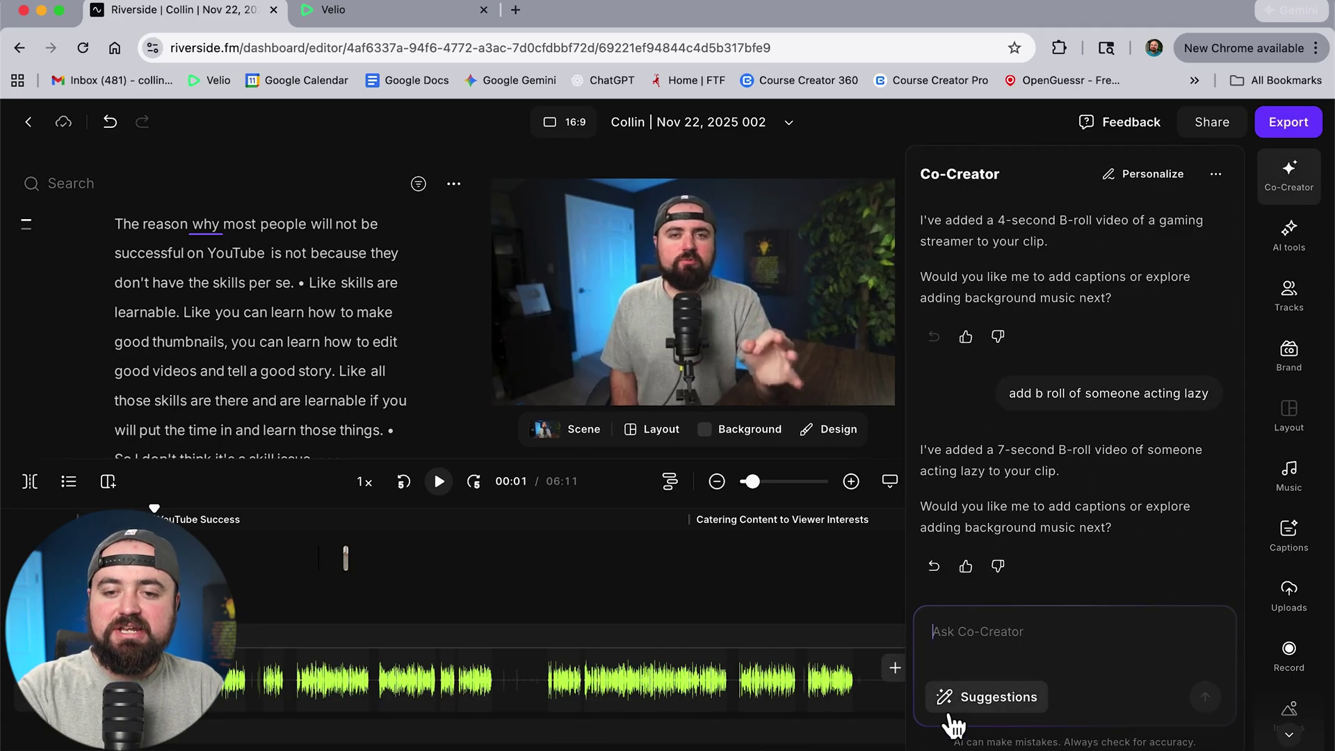
left_click(968, 702)
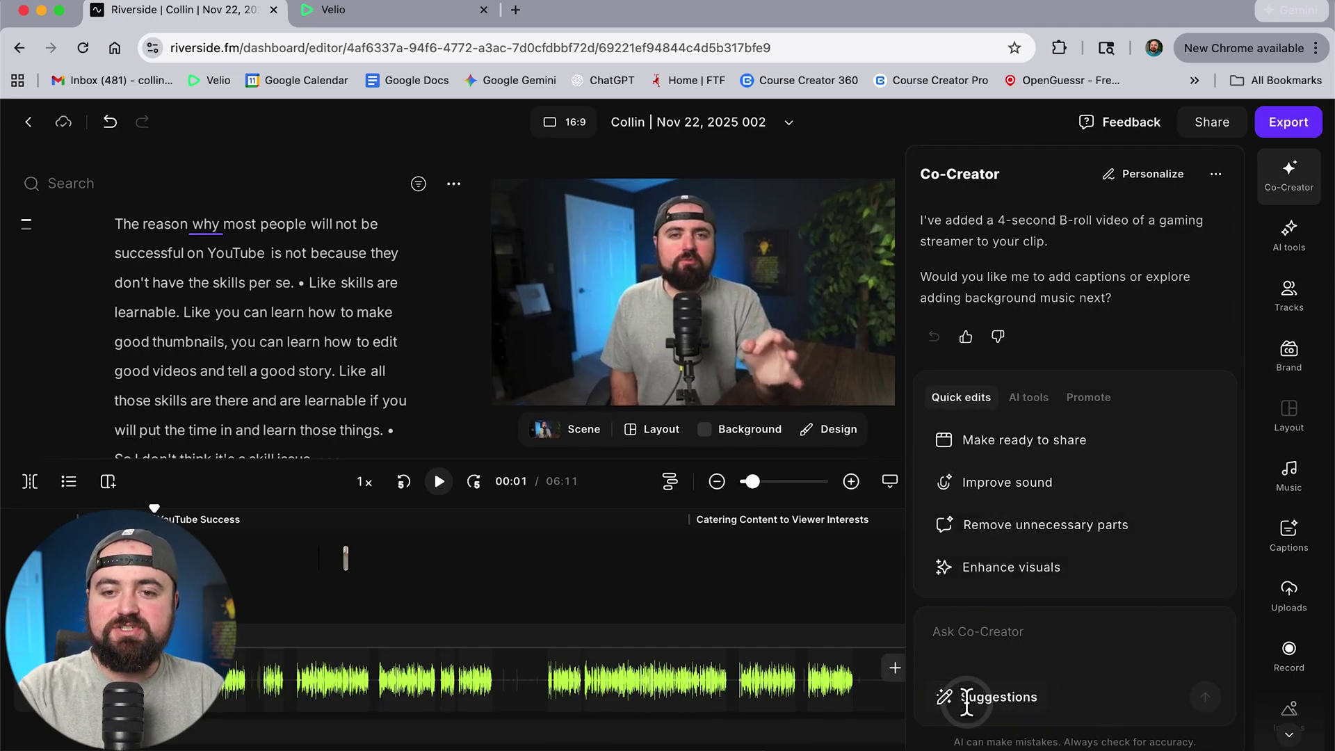
left_click(1101, 397)
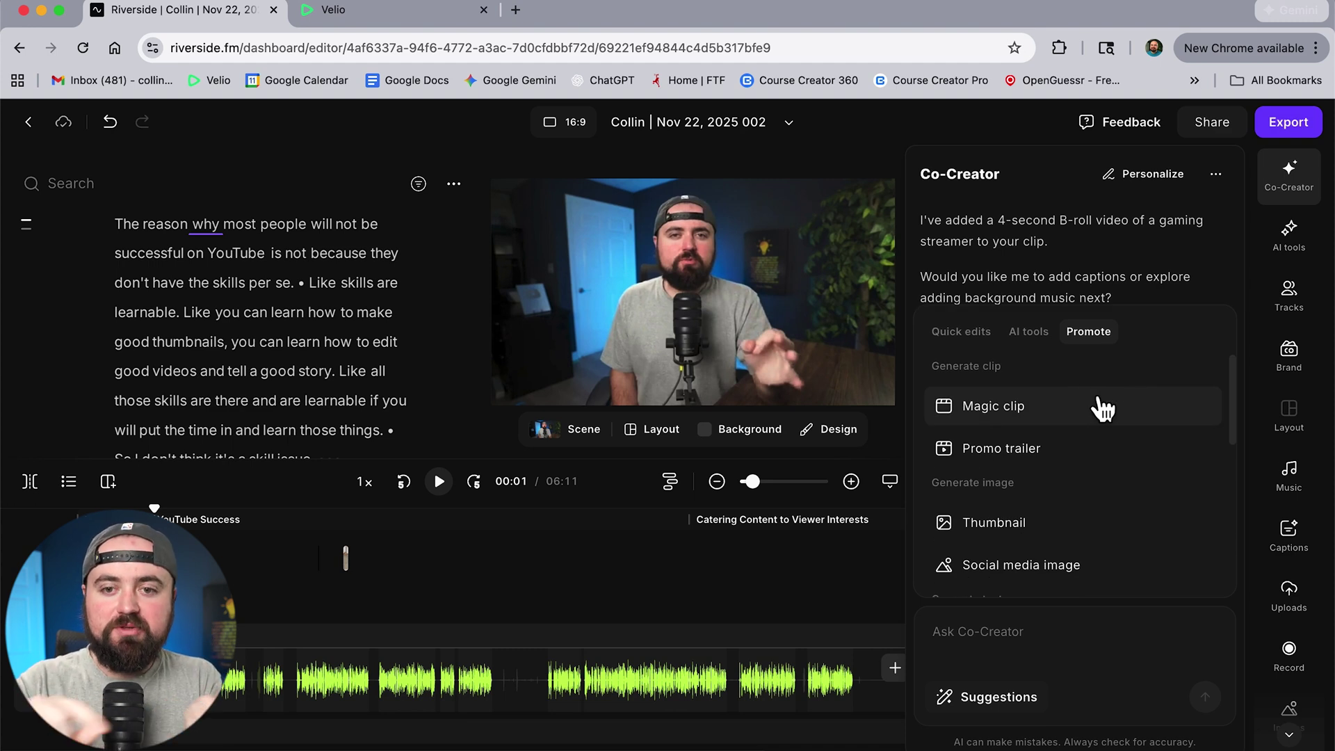
scroll(1099, 399, "down", 5)
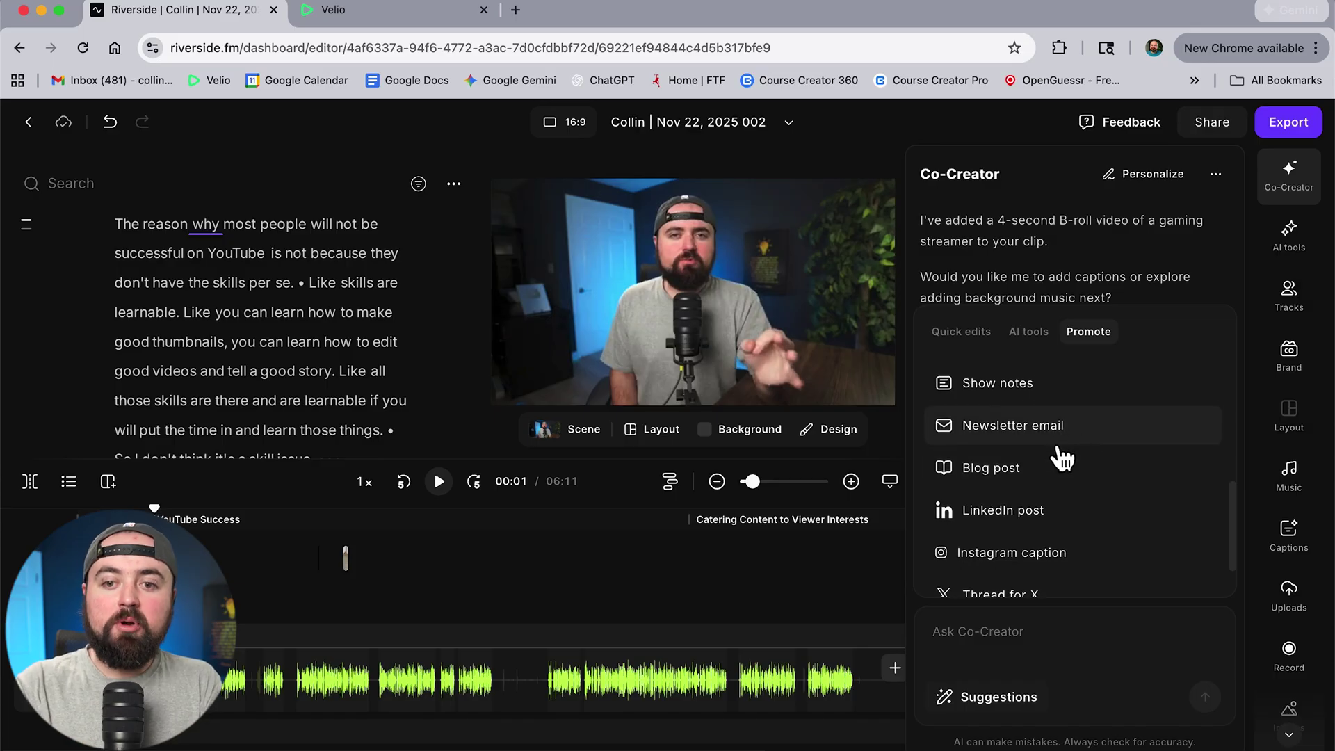
scroll(1067, 445, "down", 1)
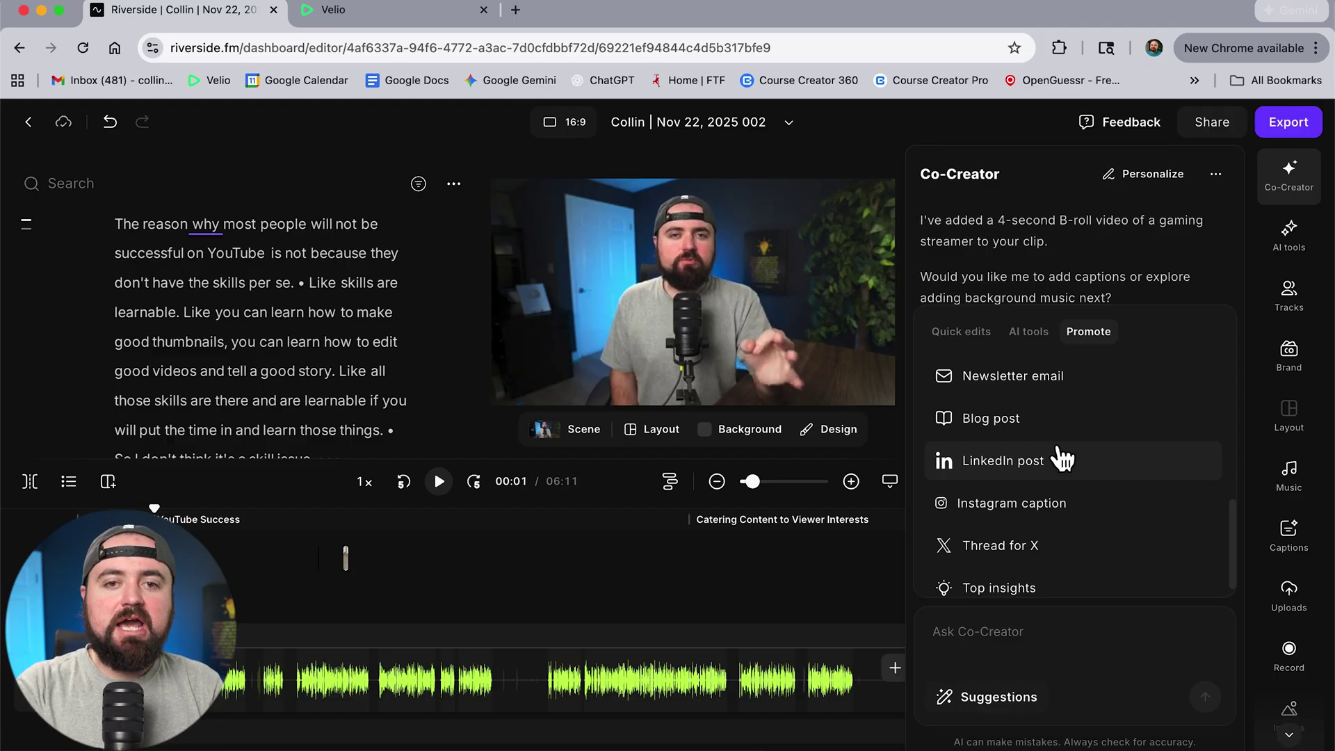
left_click(1014, 462)
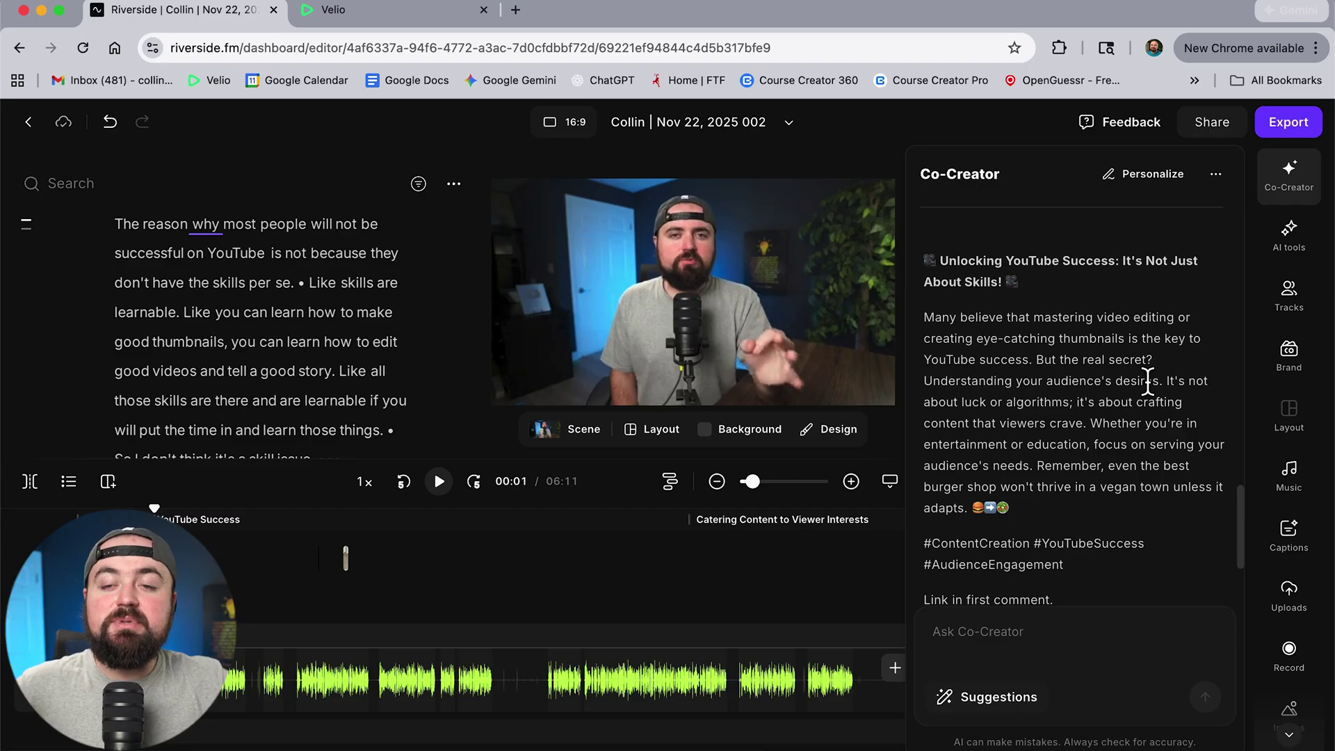
scroll(1075, 549, "up", 1)
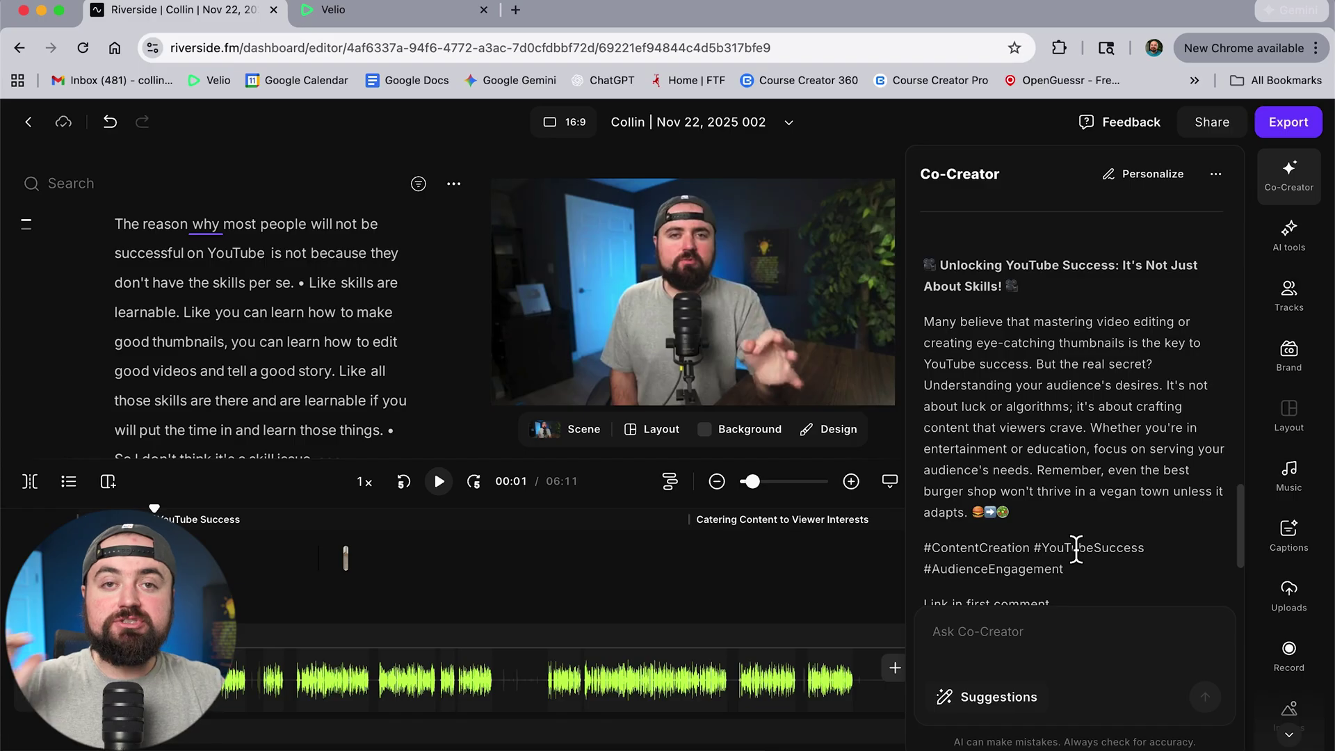
left_click(29, 123)
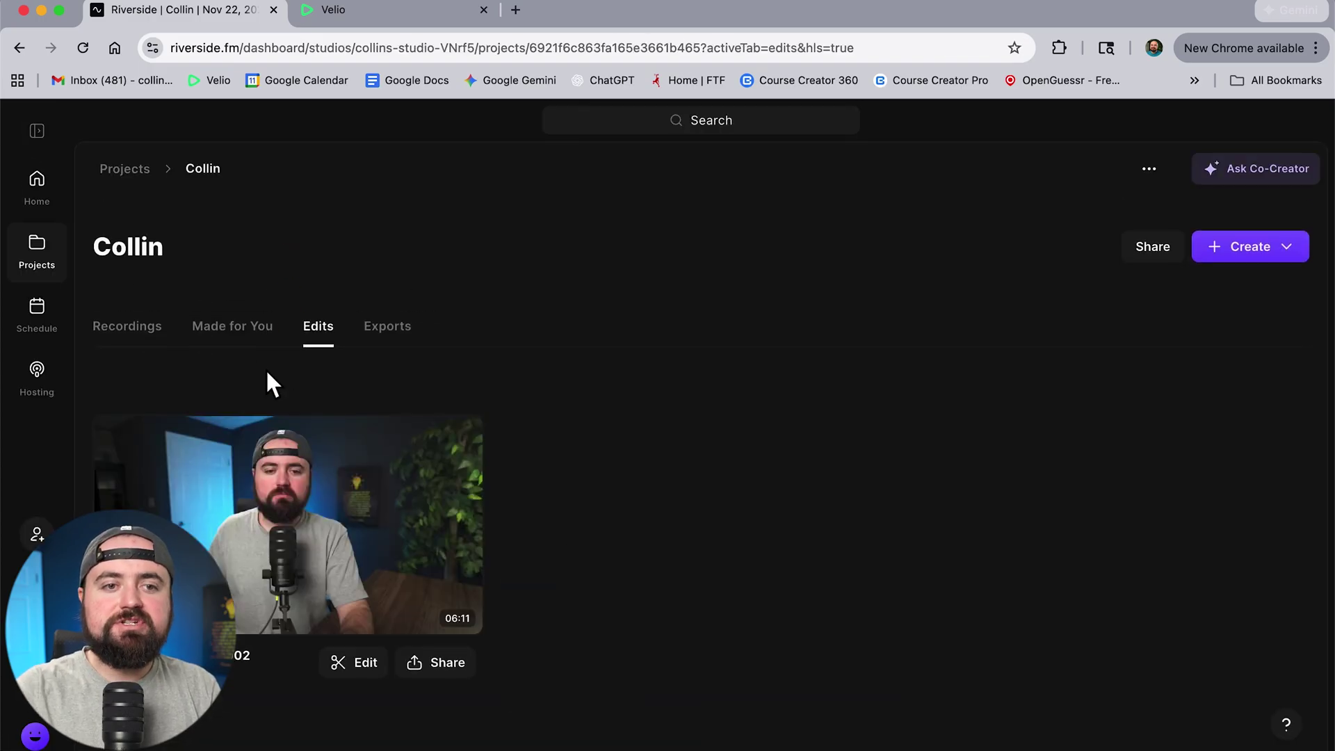
View the Made for You tab's Magic Episode and show notes, then list the creation options
left_click(235, 340)
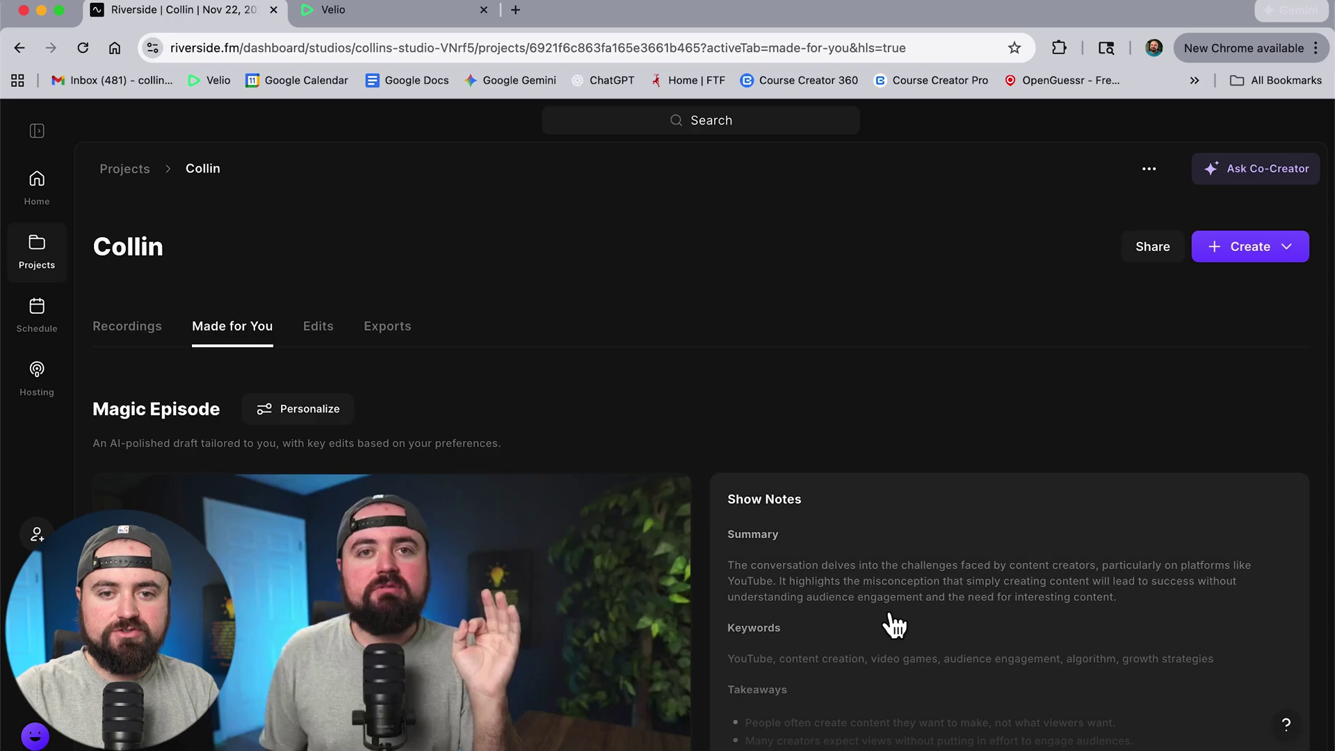
scroll(890, 622, "down", 4)
scroll(890, 622, "down", 6)
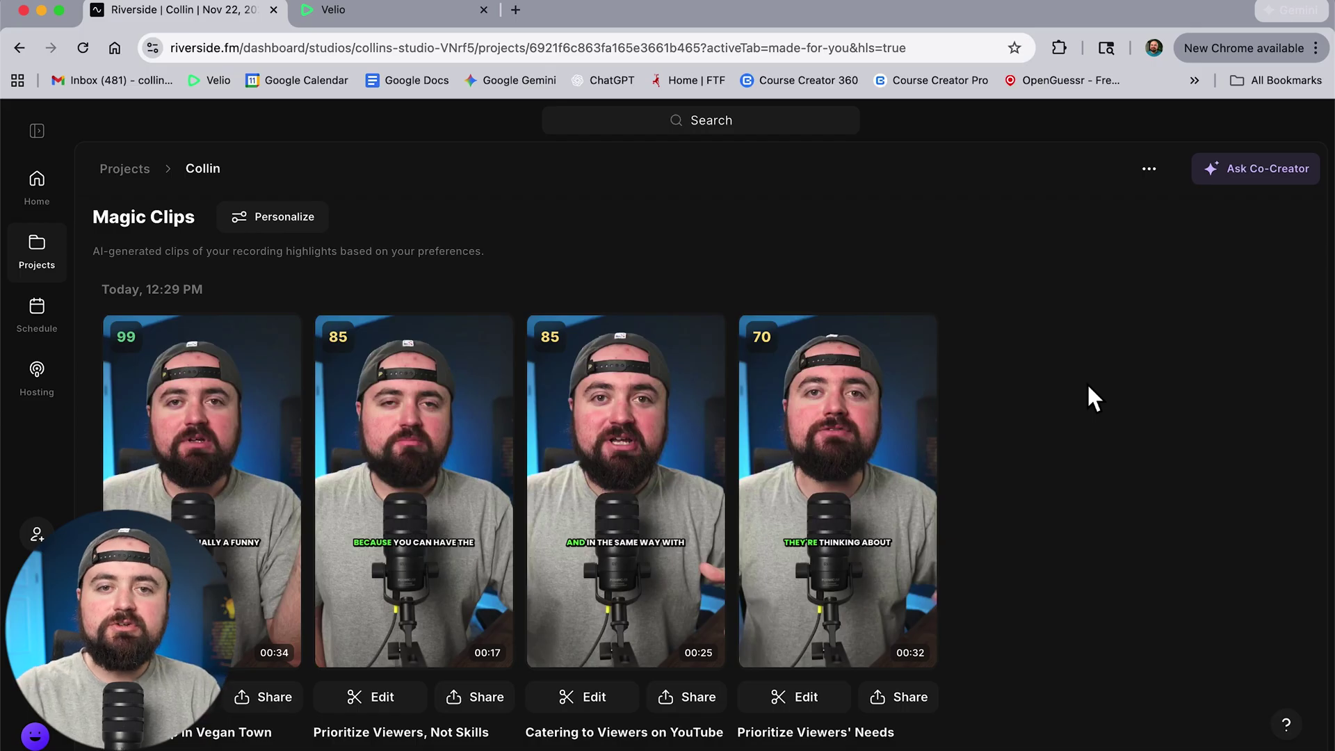
scroll(1103, 422, "up", 10)
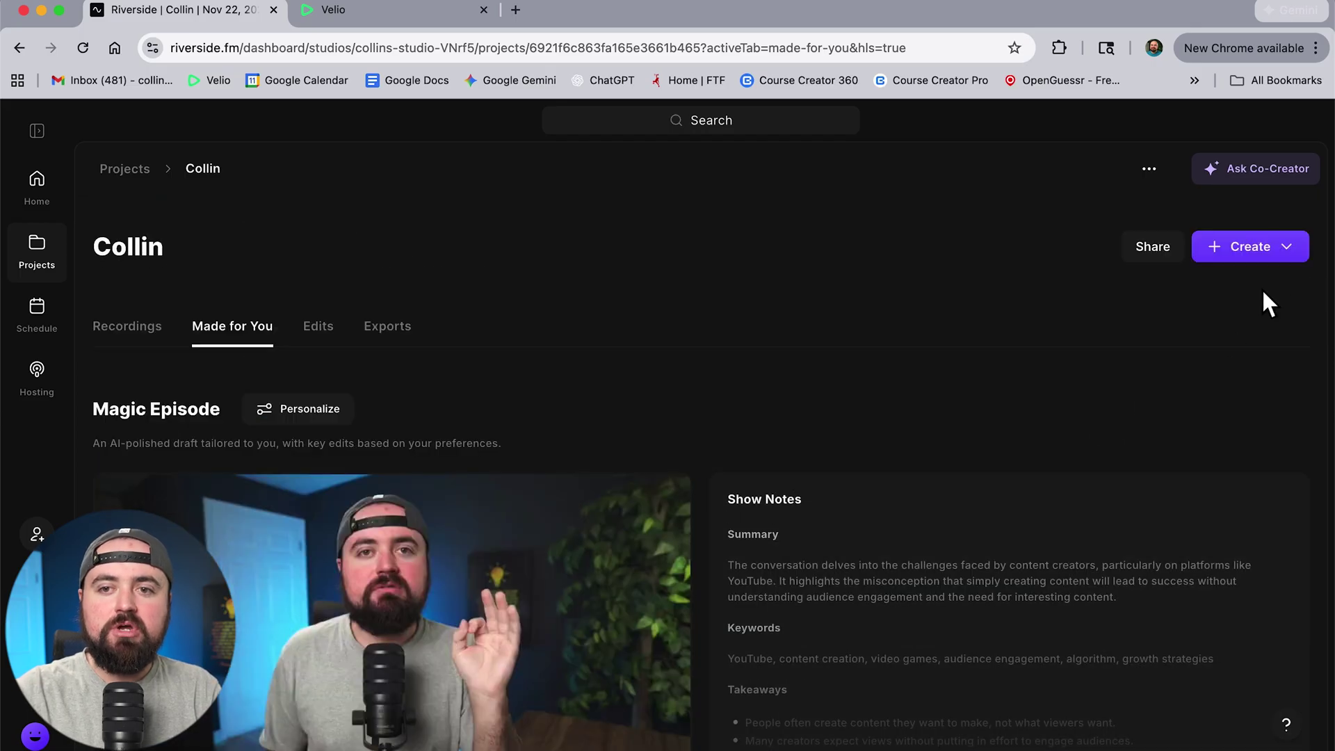
left_click(1282, 247)
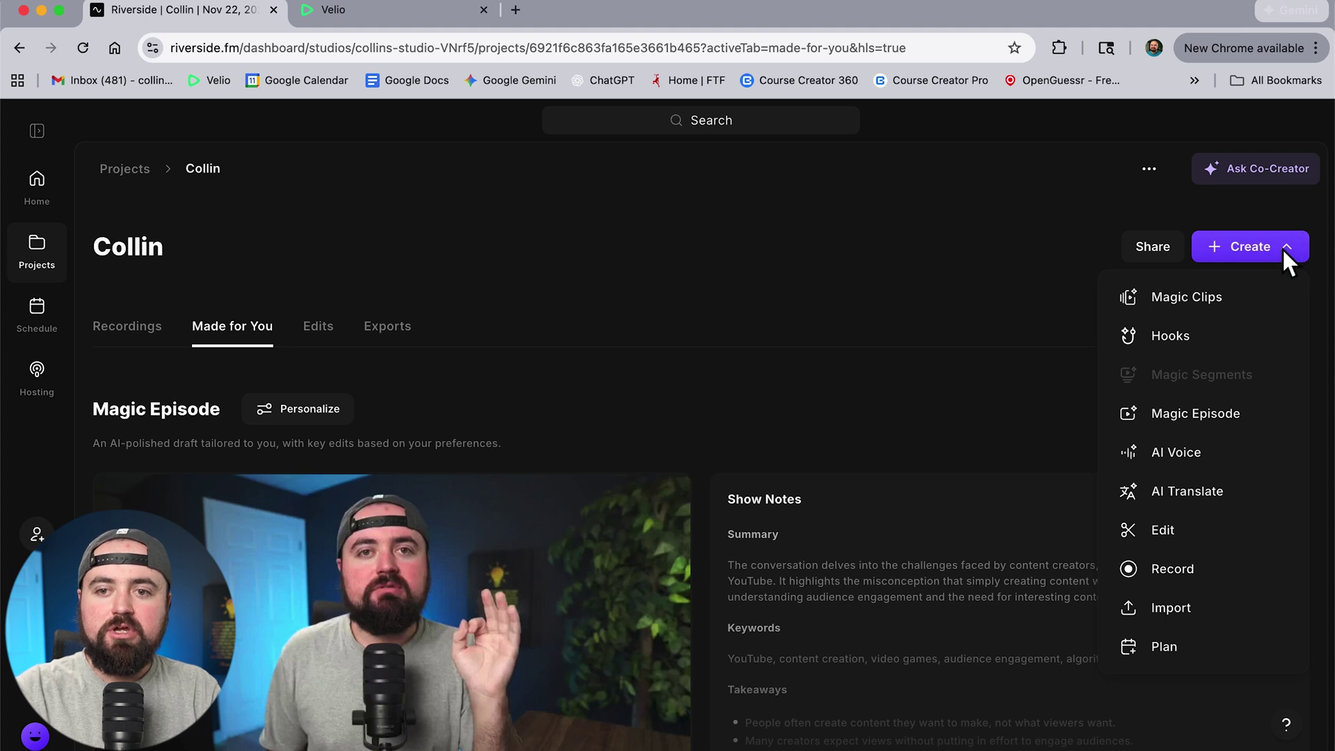
left_click(1197, 297)
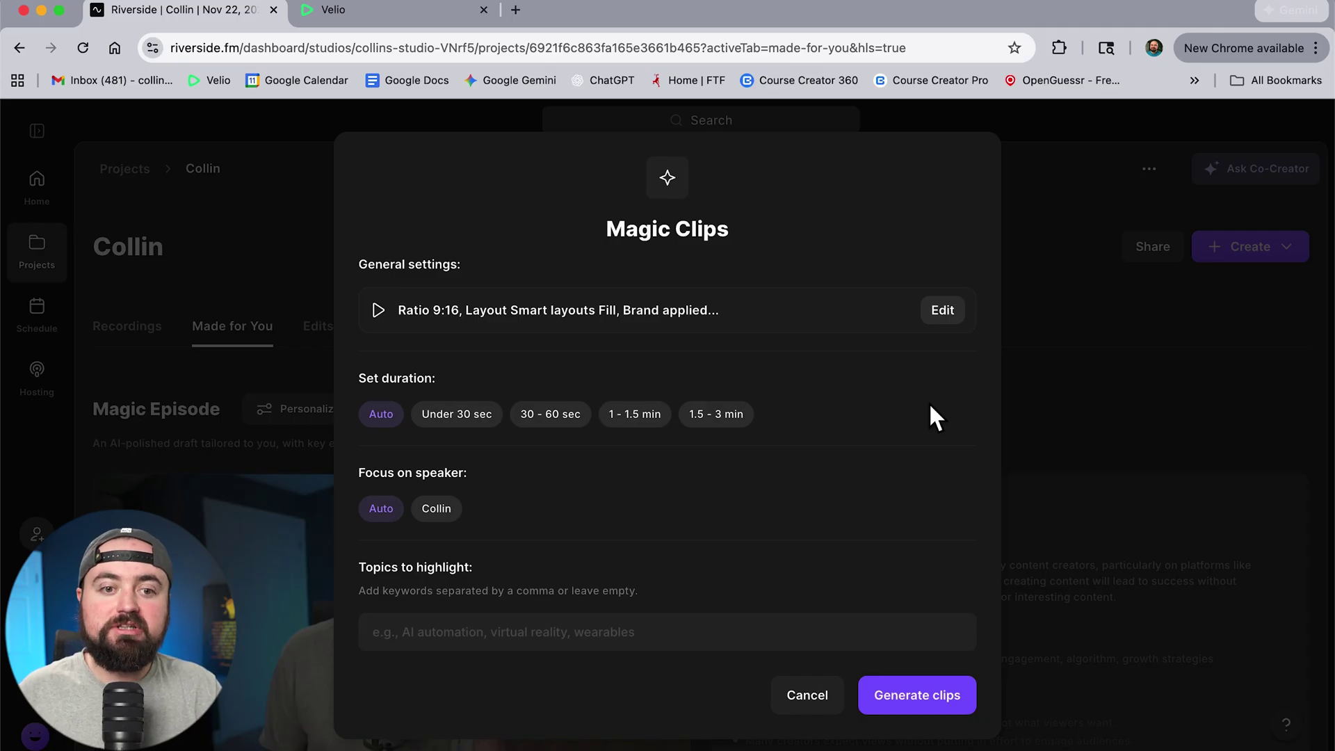
left_click(372, 417)
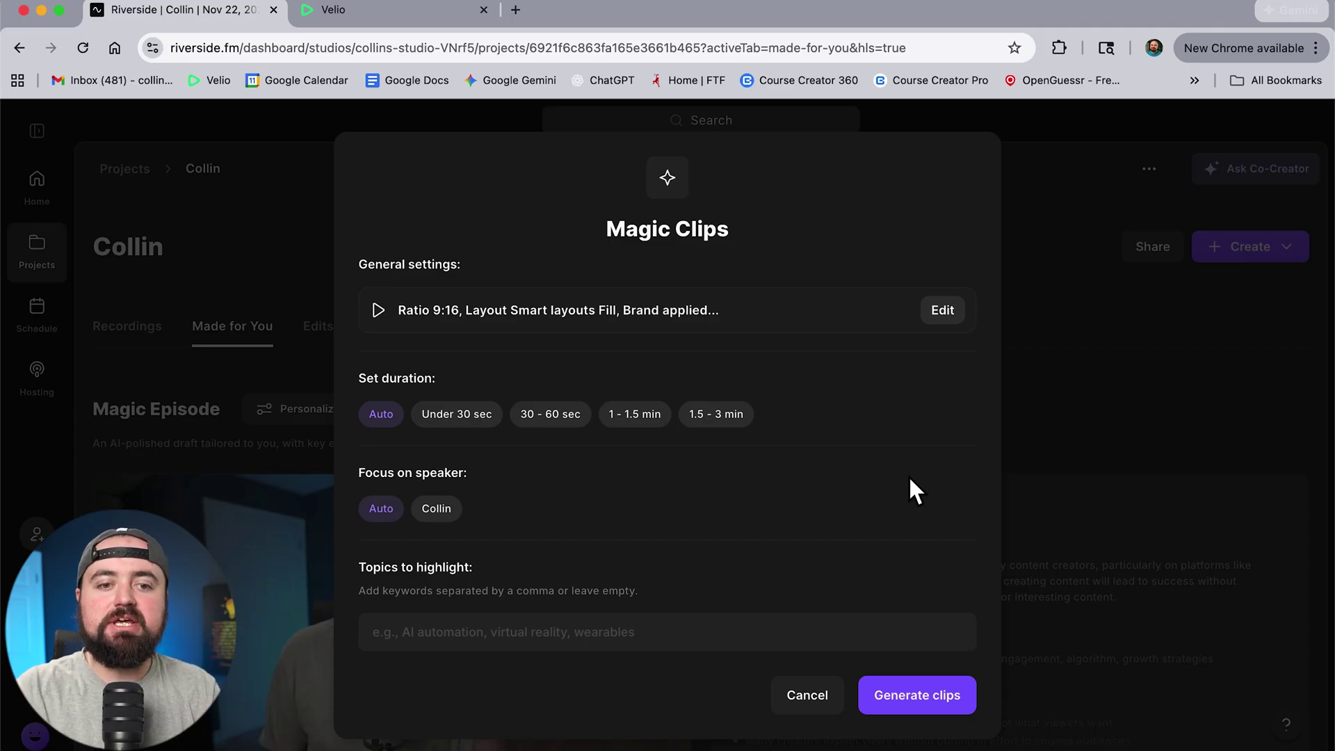
left_click(800, 692)
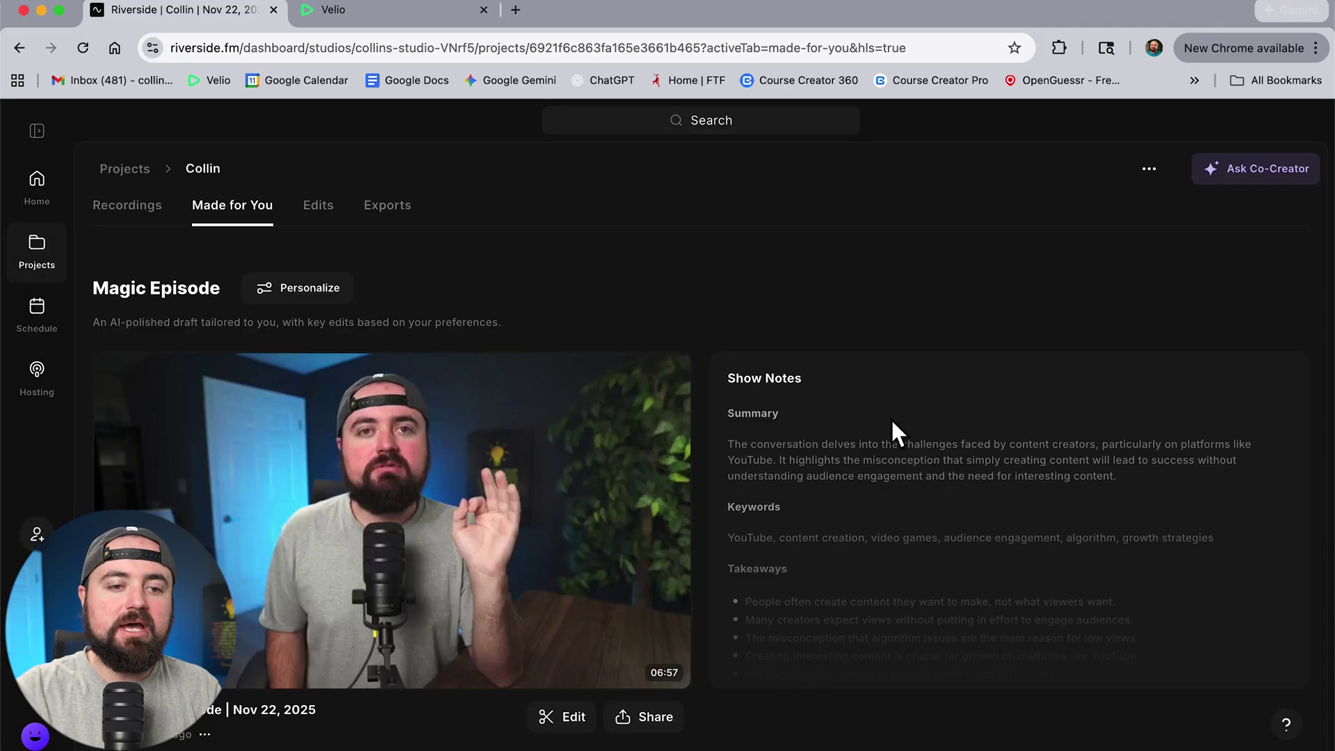
Play the 'Prioritize Viewers, Not Skills' clip from the Magic Clips row
scroll(924, 425, "down", 10)
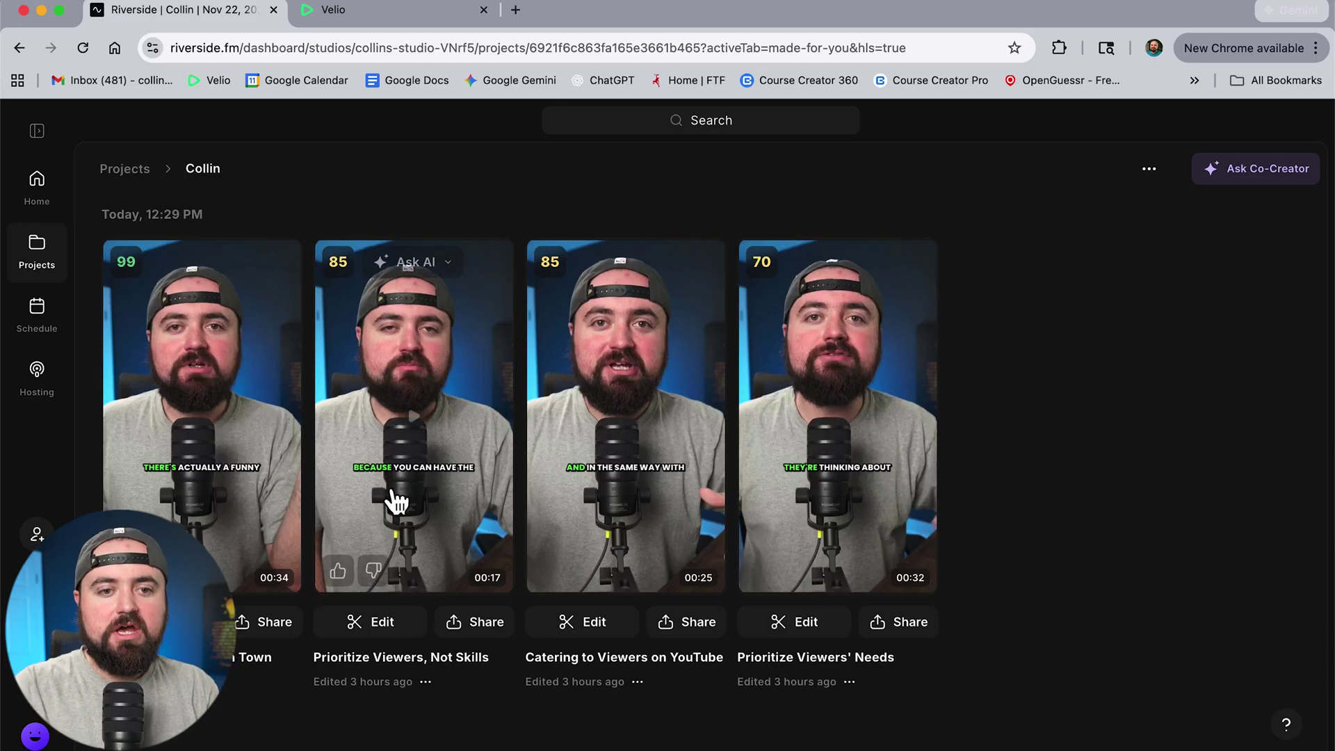
scroll(408, 487, "up", 2)
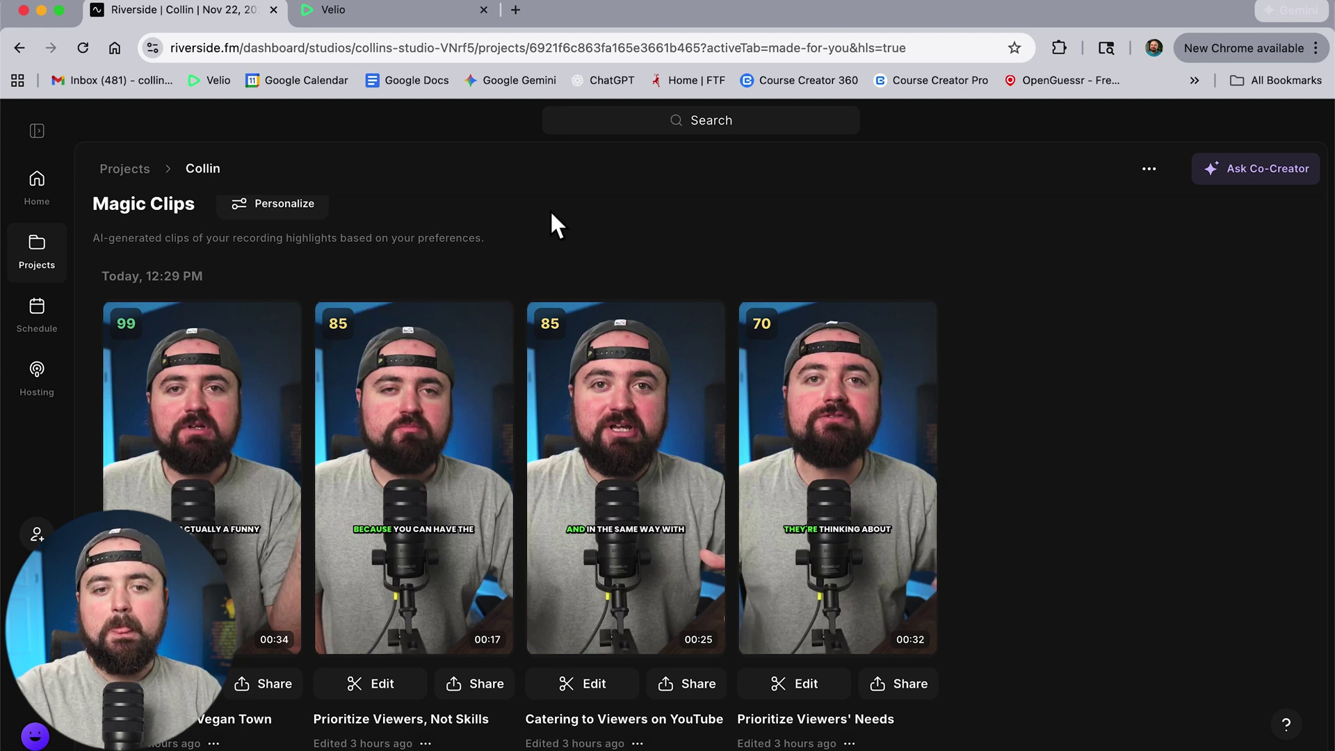
left_click(419, 483)
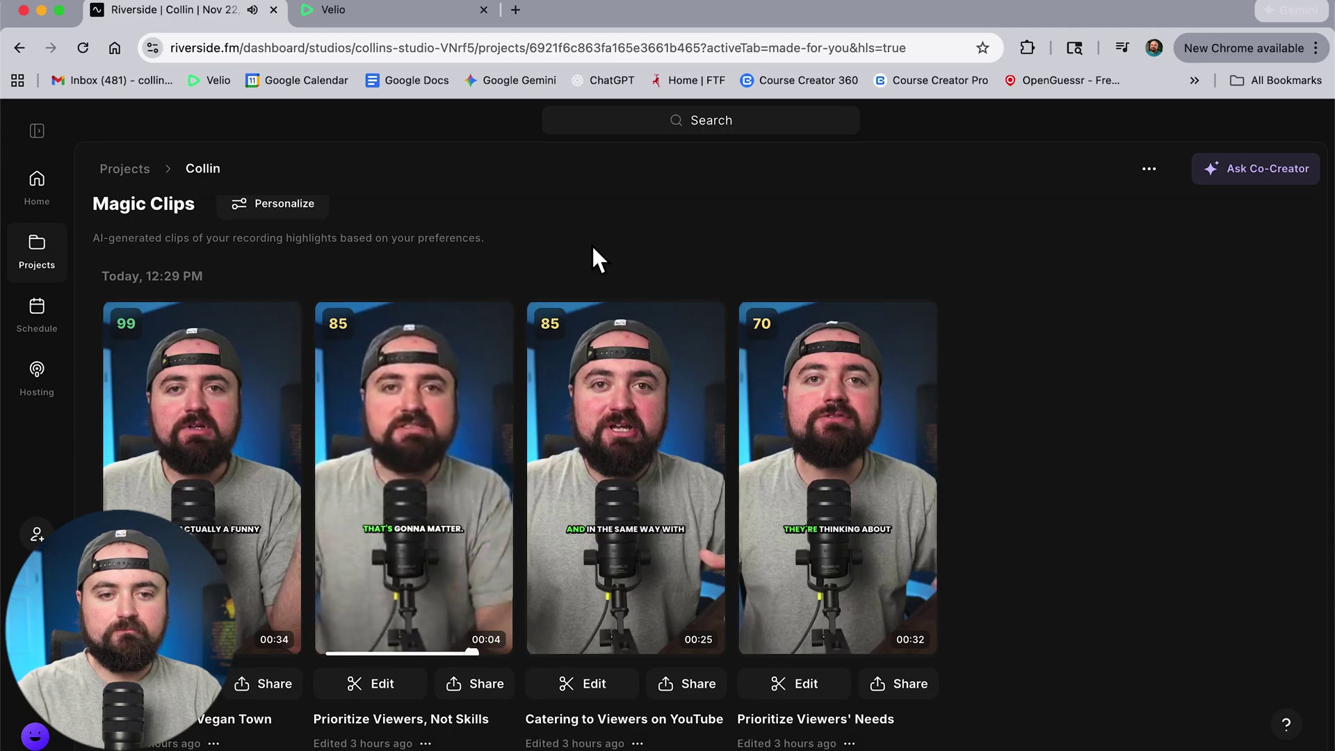
mouse_move(406, 416)
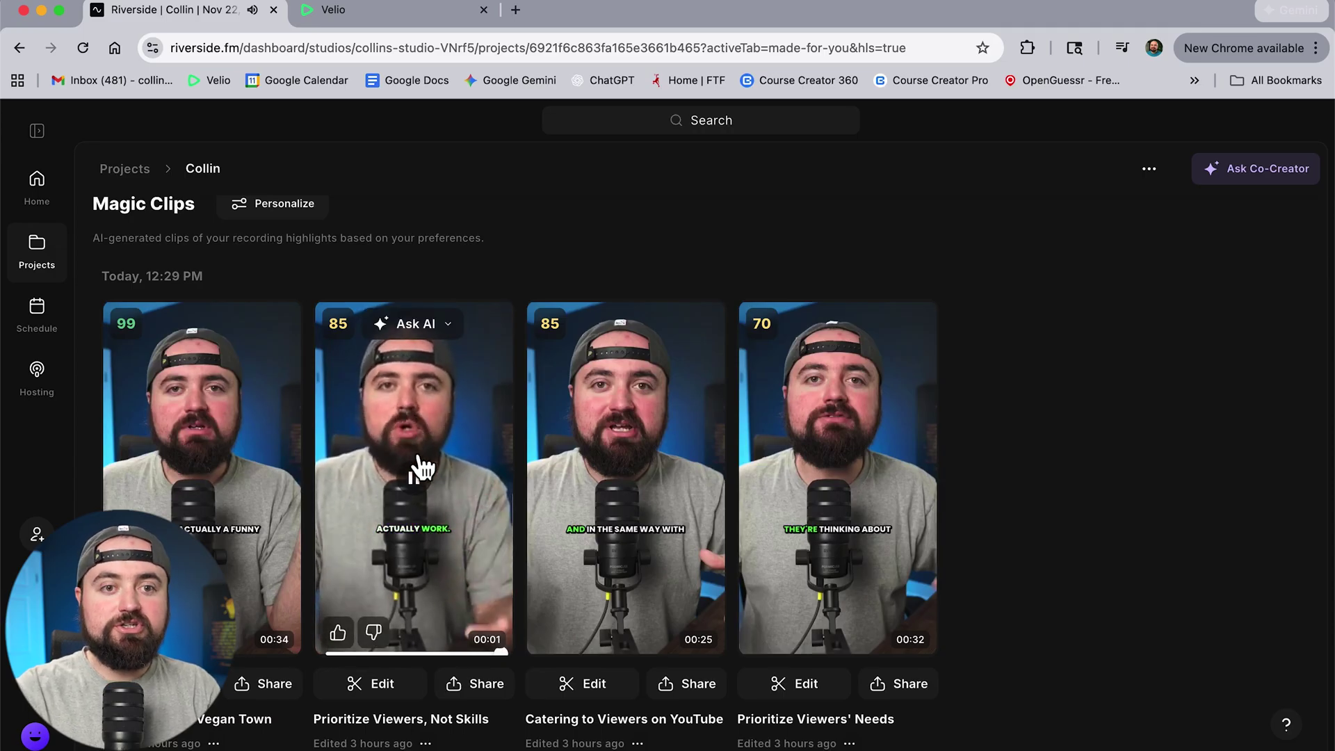
Delete the clip's opening 'entire skill set' sentence and play back the 12-second result
left_click(379, 682)
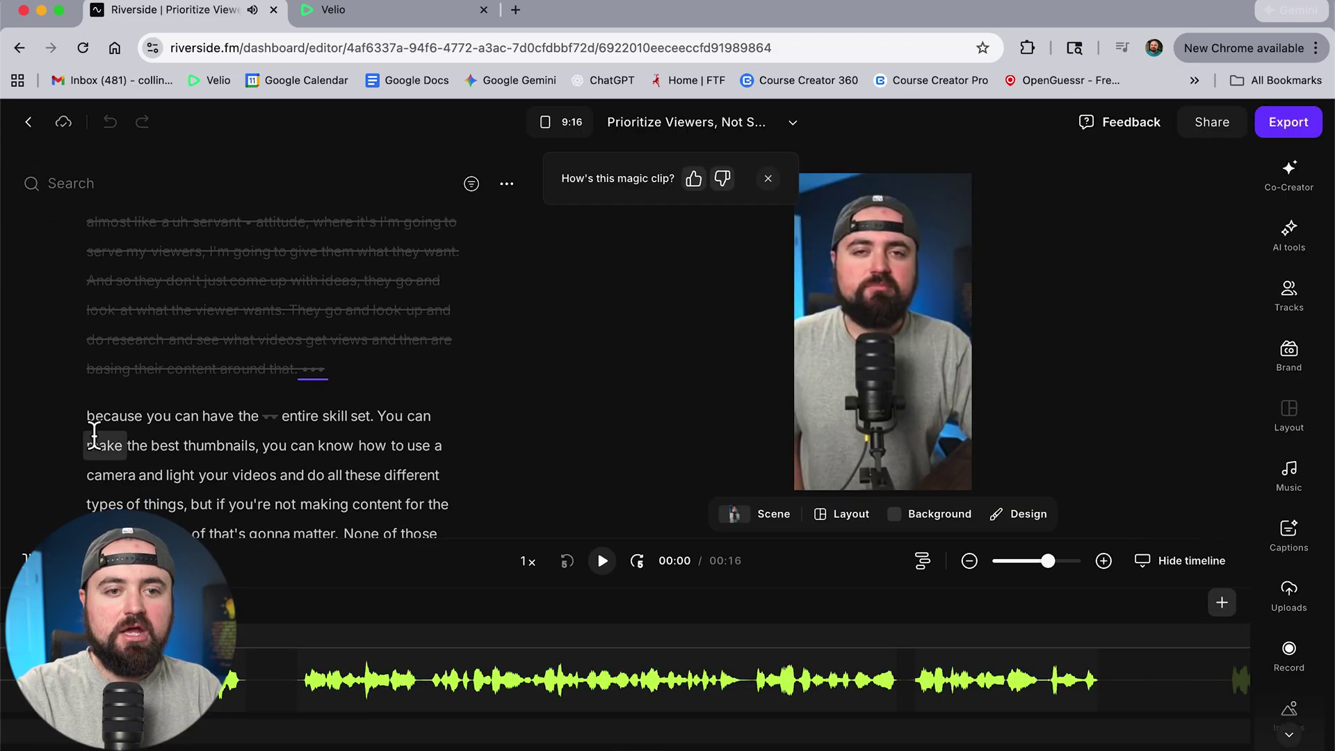
left_click_drag(86, 415, 344, 415)
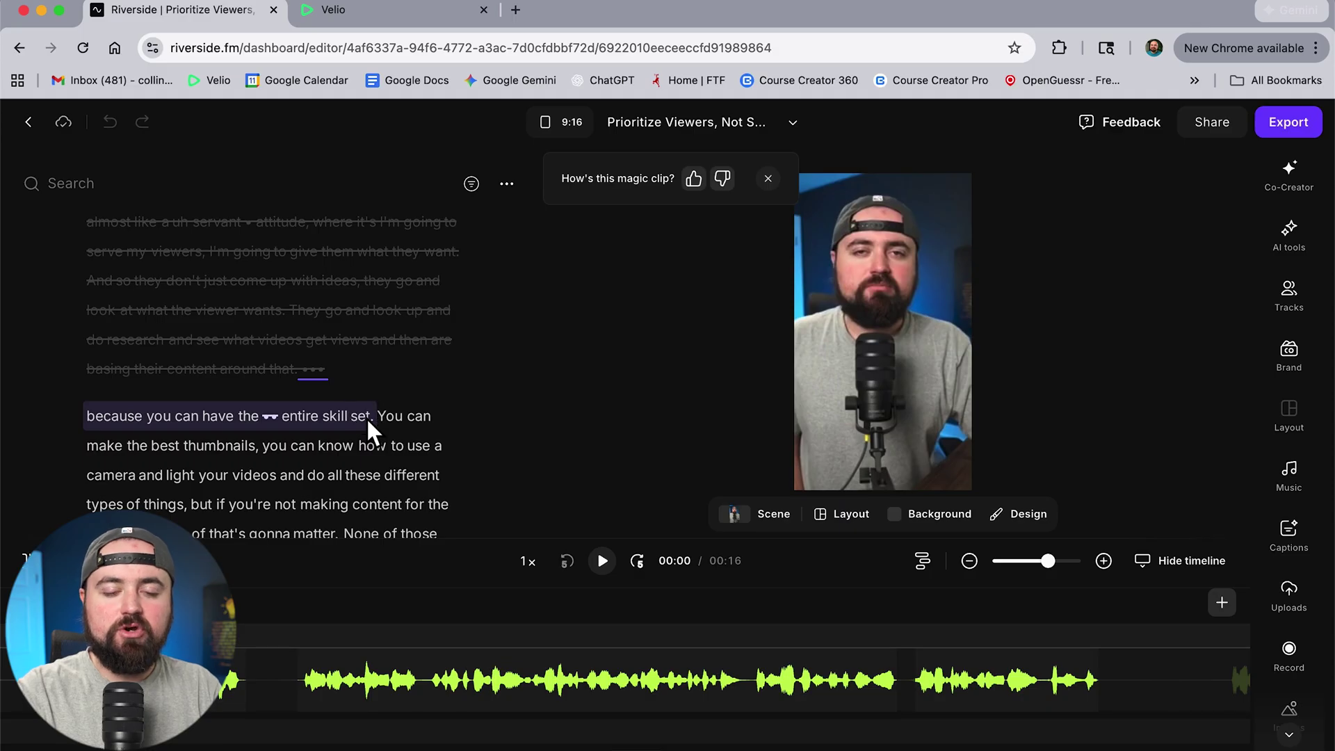
left_click_drag(366, 416, 366, 416)
left_click(205, 342)
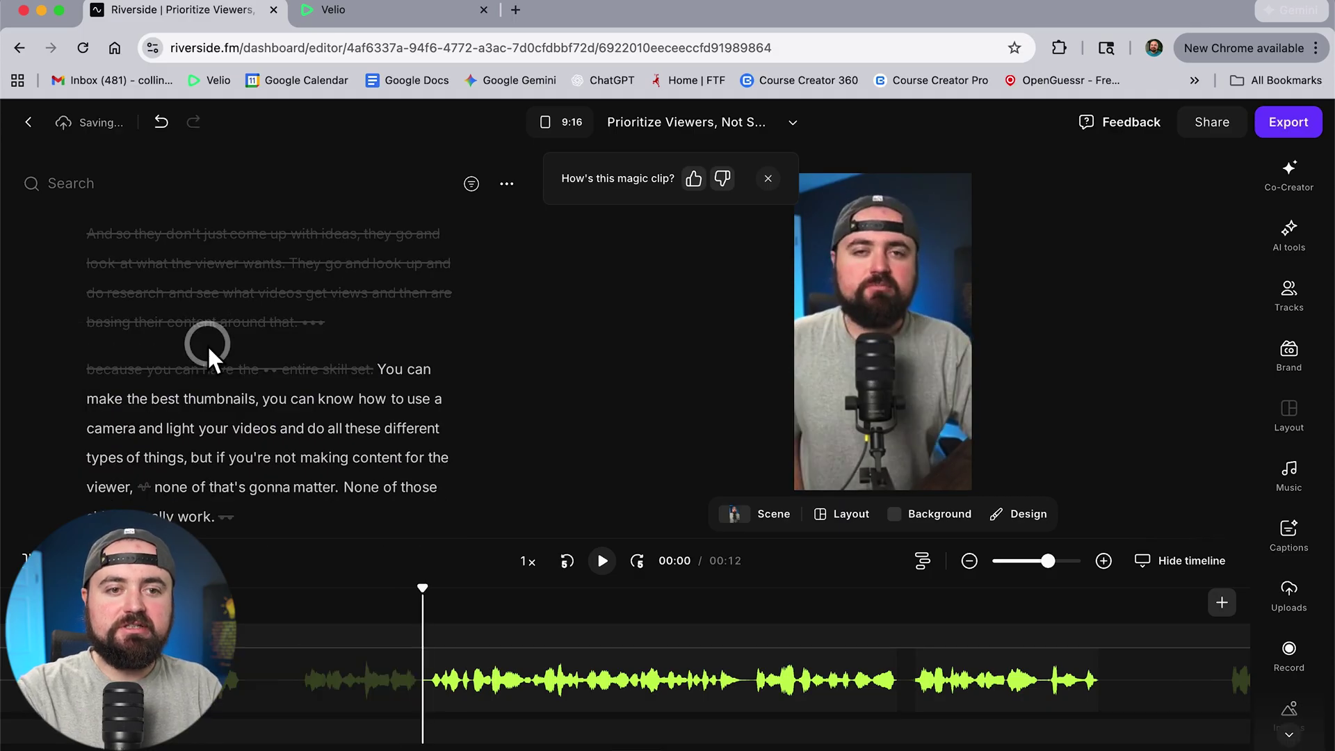
left_click(605, 564)
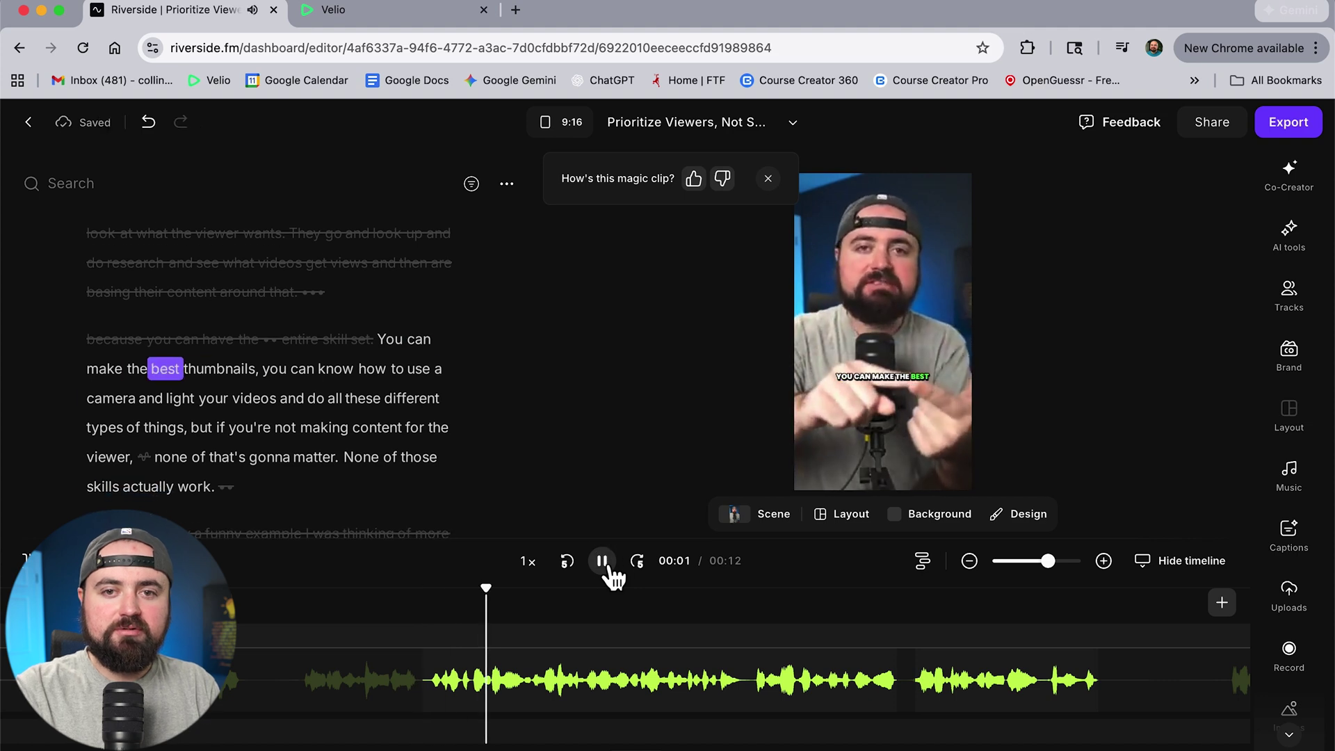
left_click(603, 561)
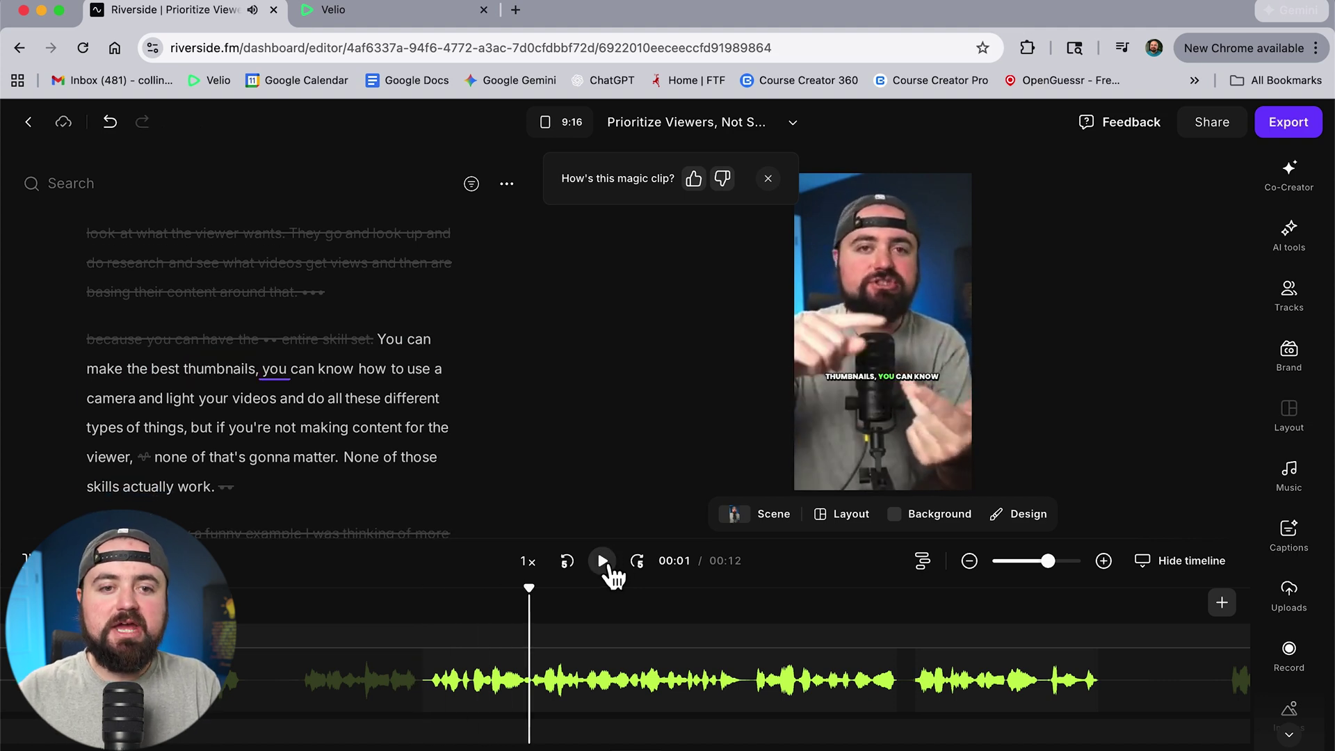